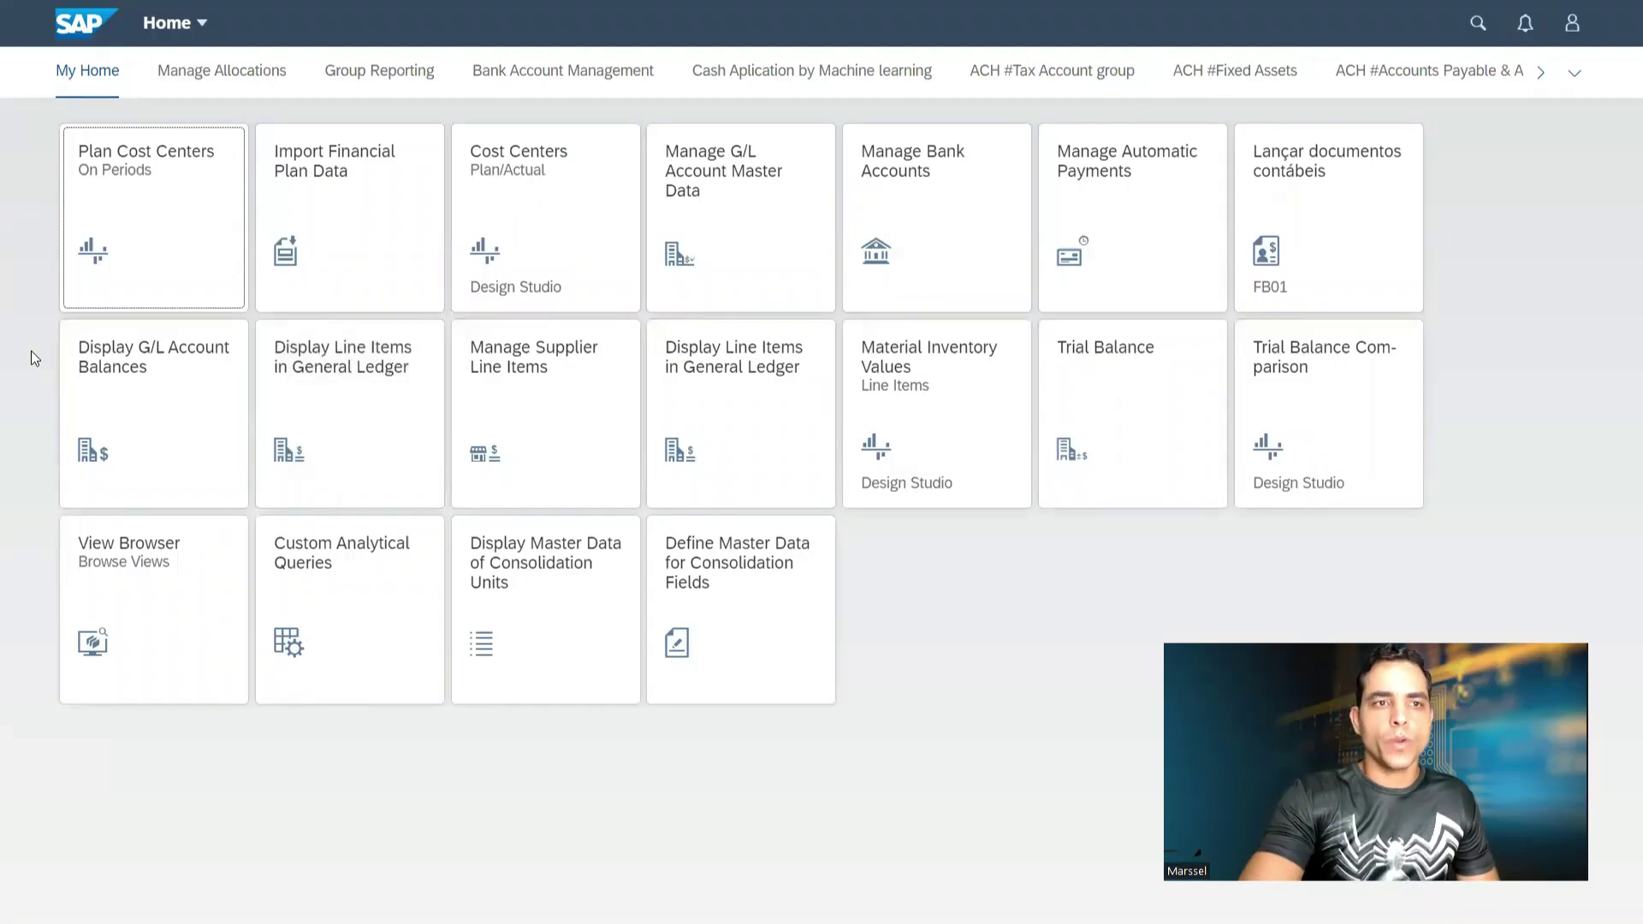
Switch the launchpad to the Group Reporting tab to show its apps
left_click(366, 73)
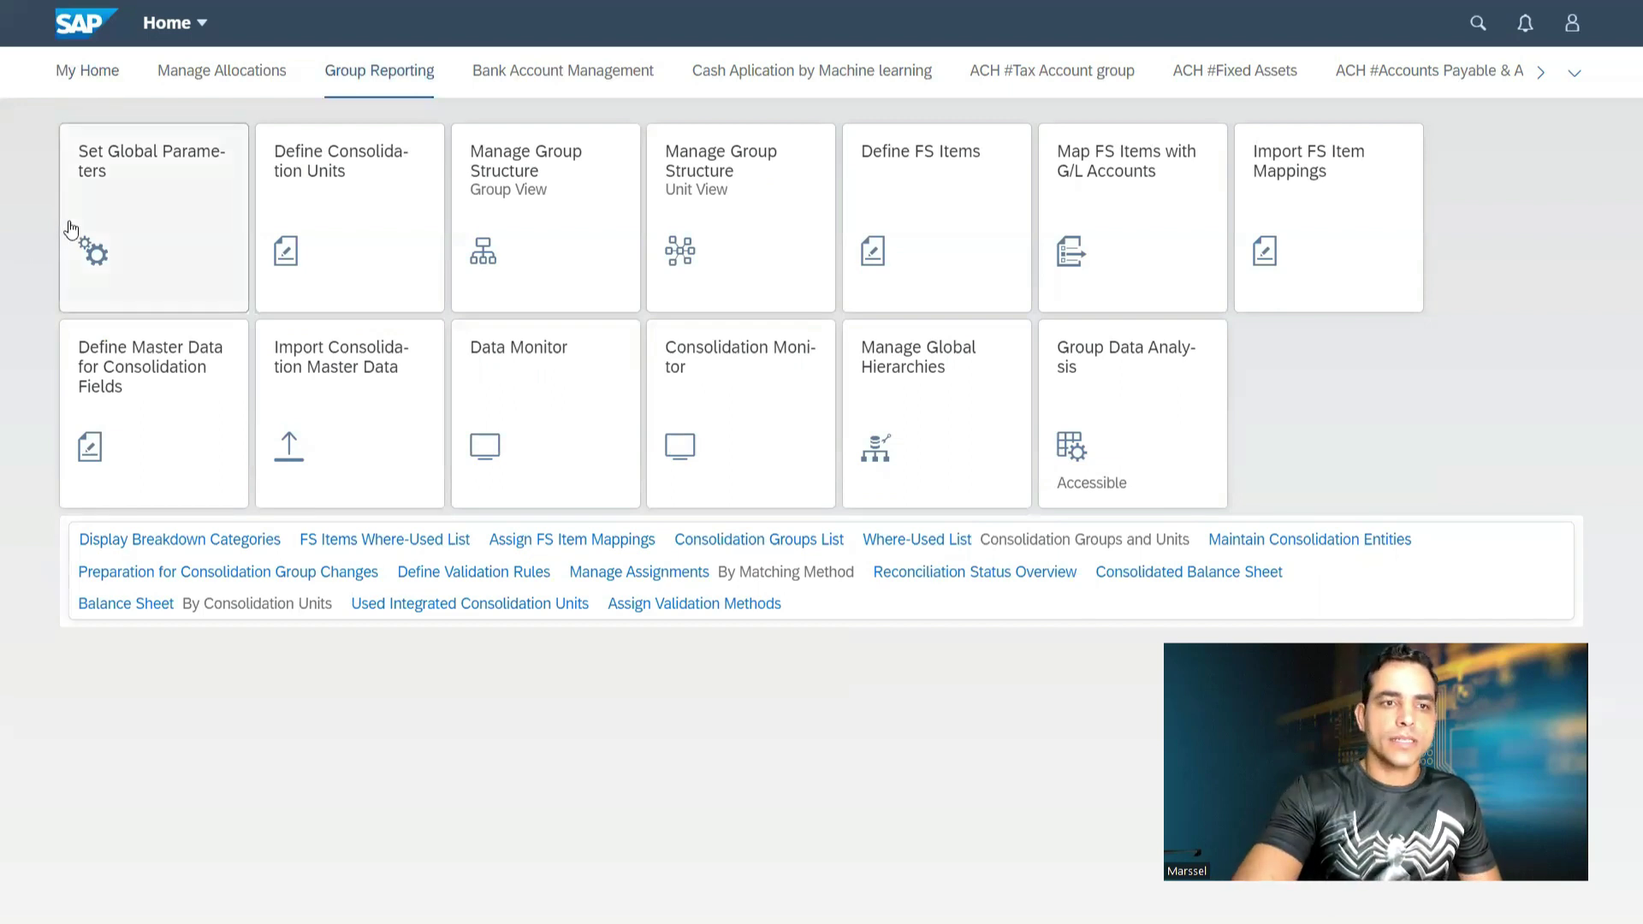
Change the global parameters period from 2 to 3 for group CG1, version Y10, 2022
left_click(172, 213)
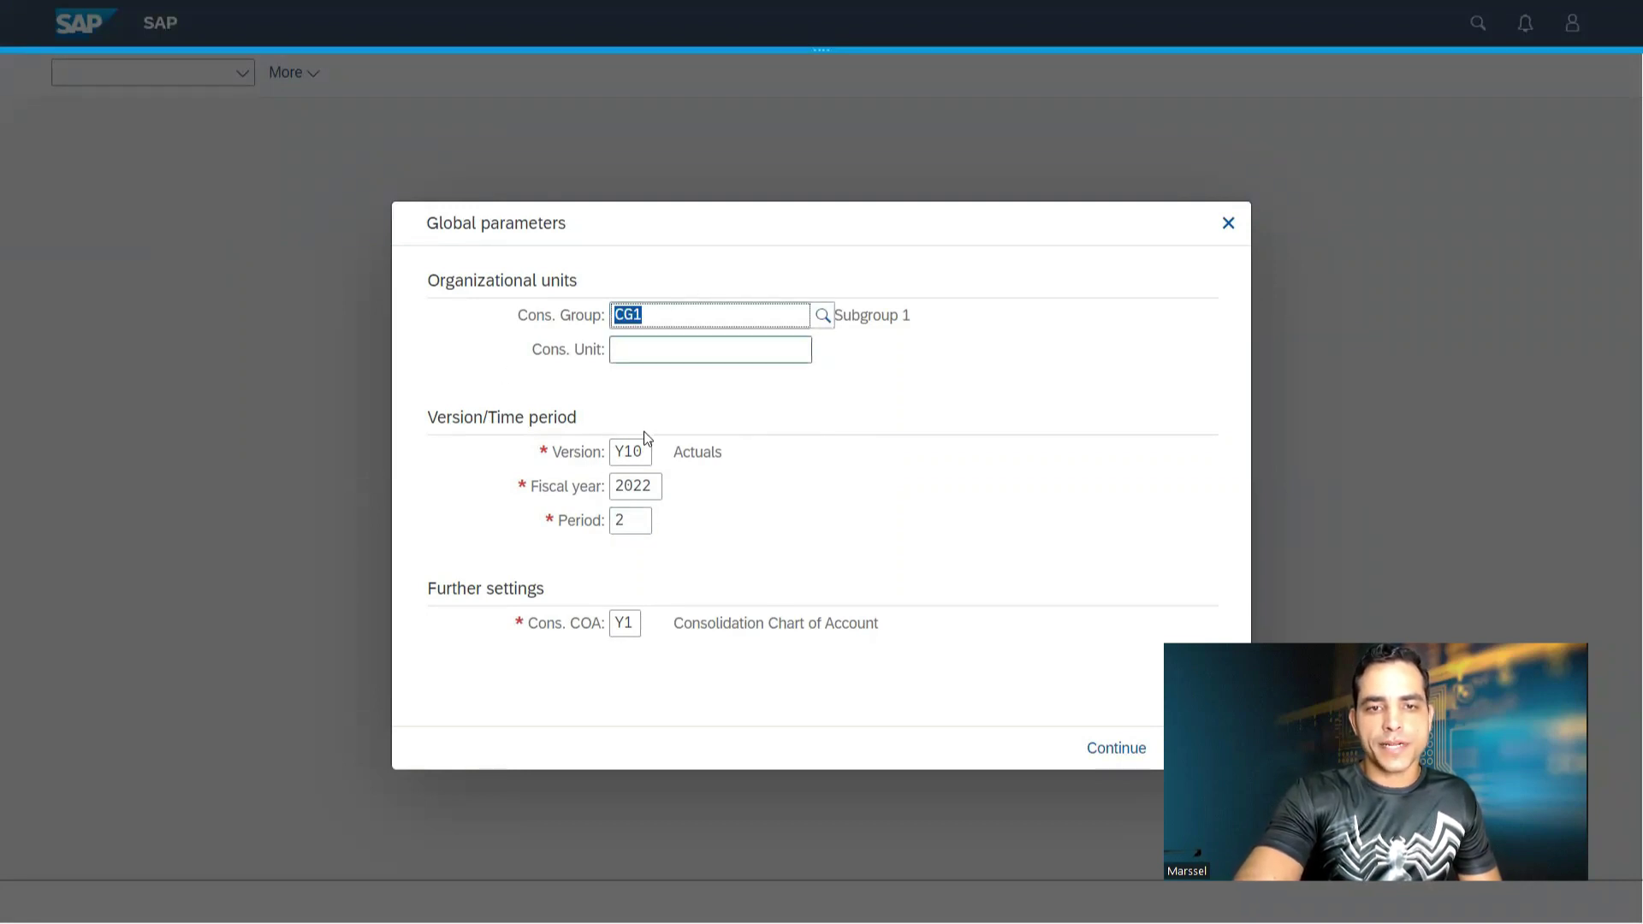
left_click(640, 535)
key("BackSpace")
type("3")
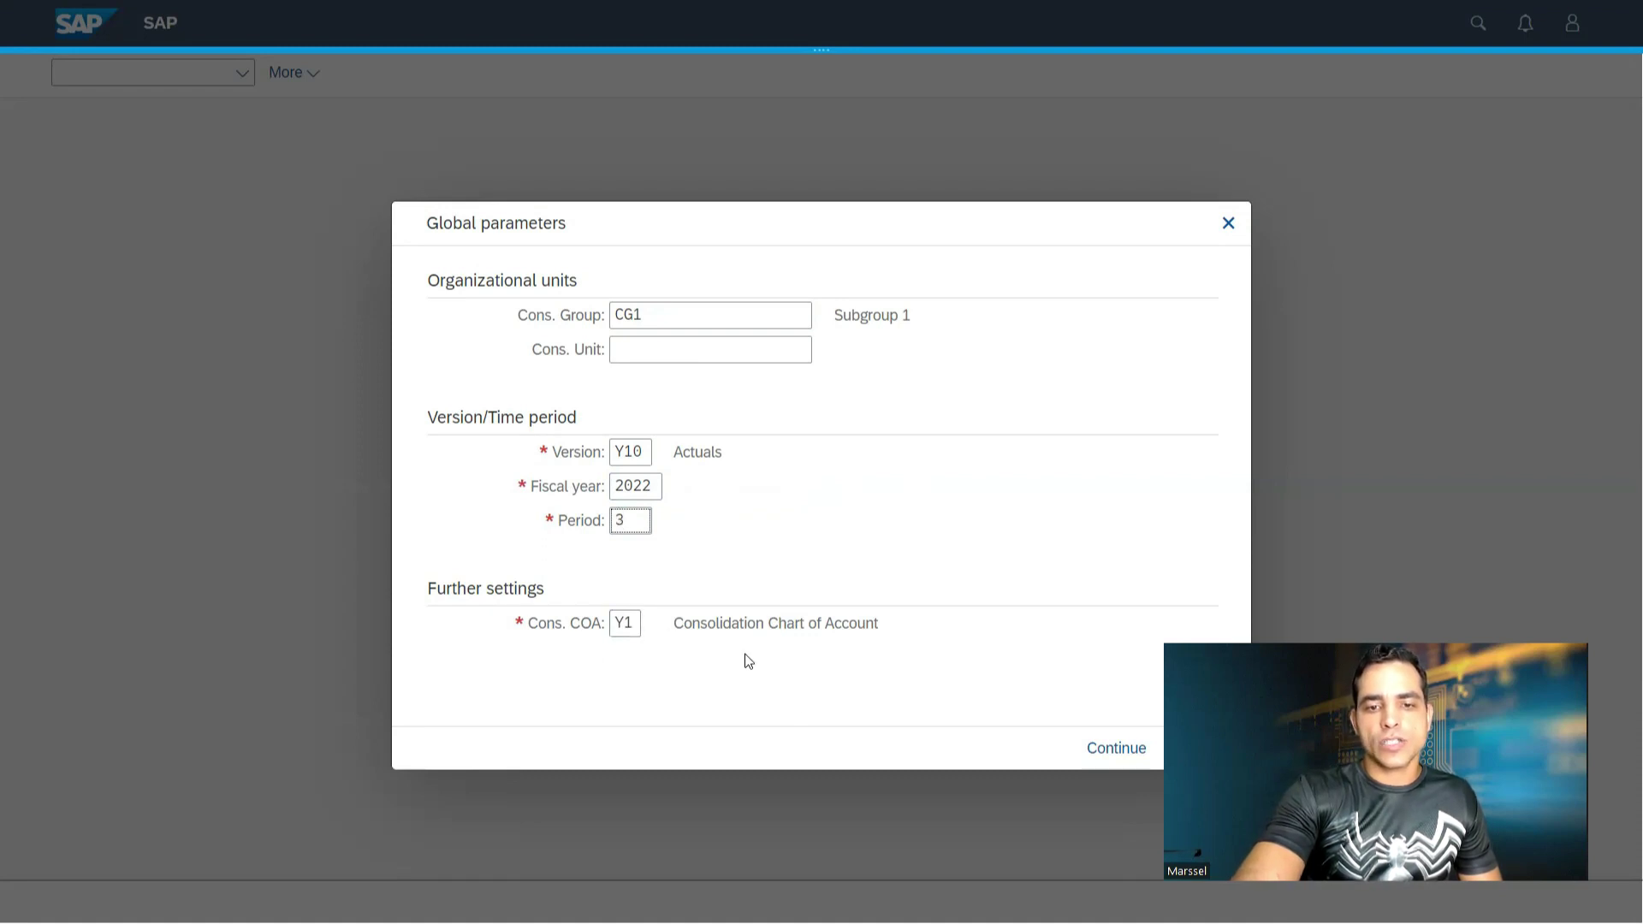
left_click(1110, 747)
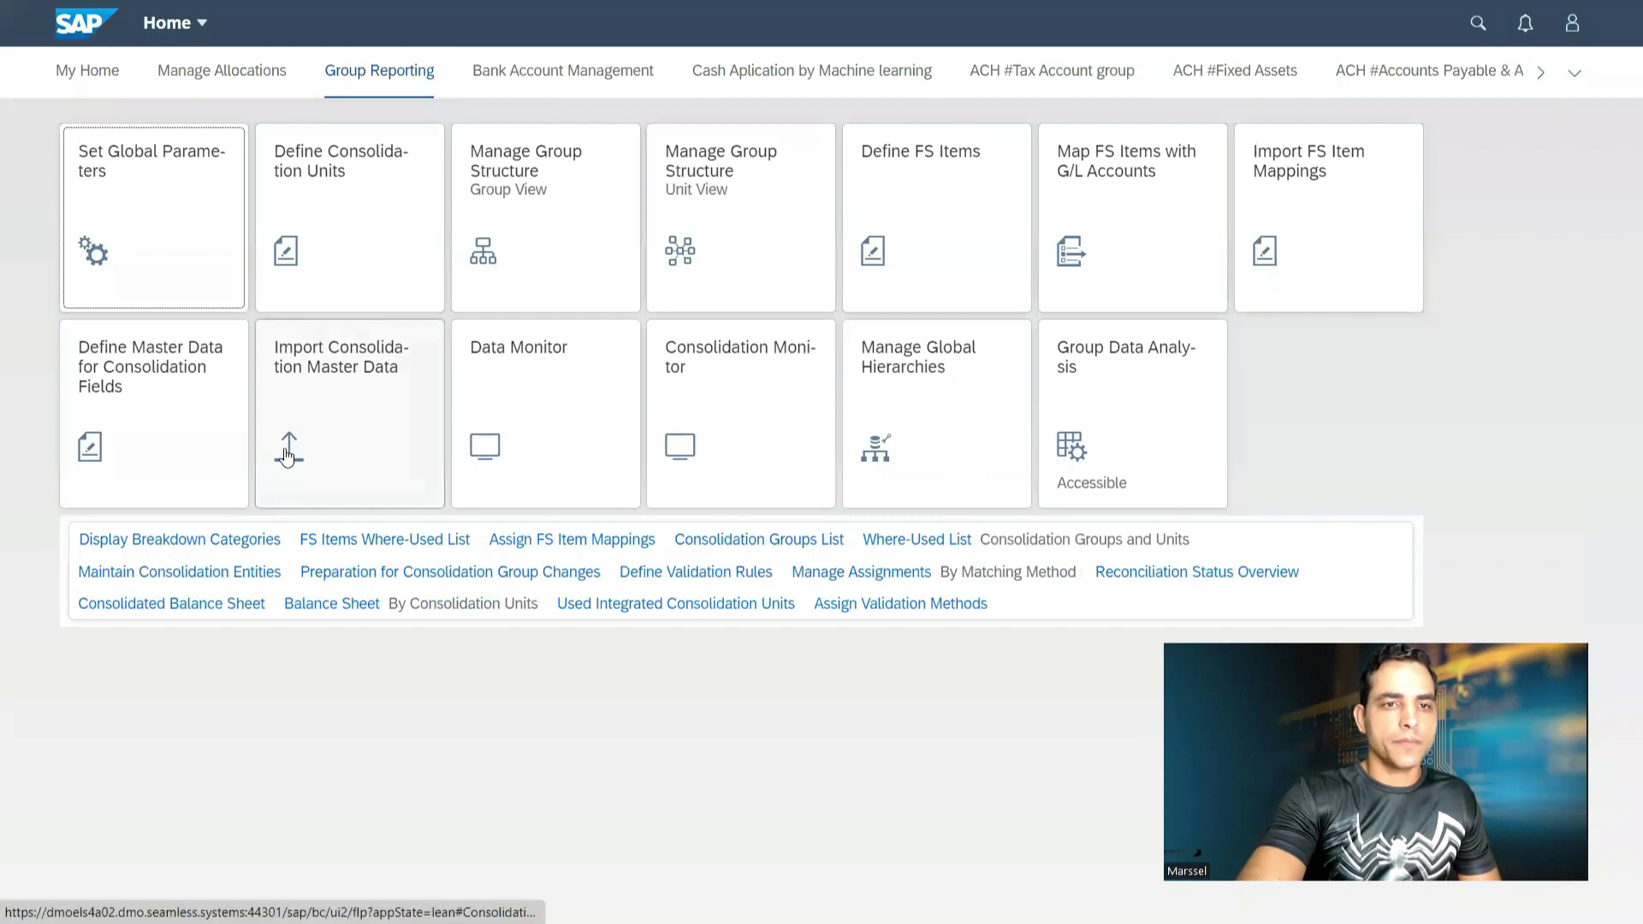
Open Define Consolidation Units and browse the 76 units for Y10, 003.2022
left_click(402, 203)
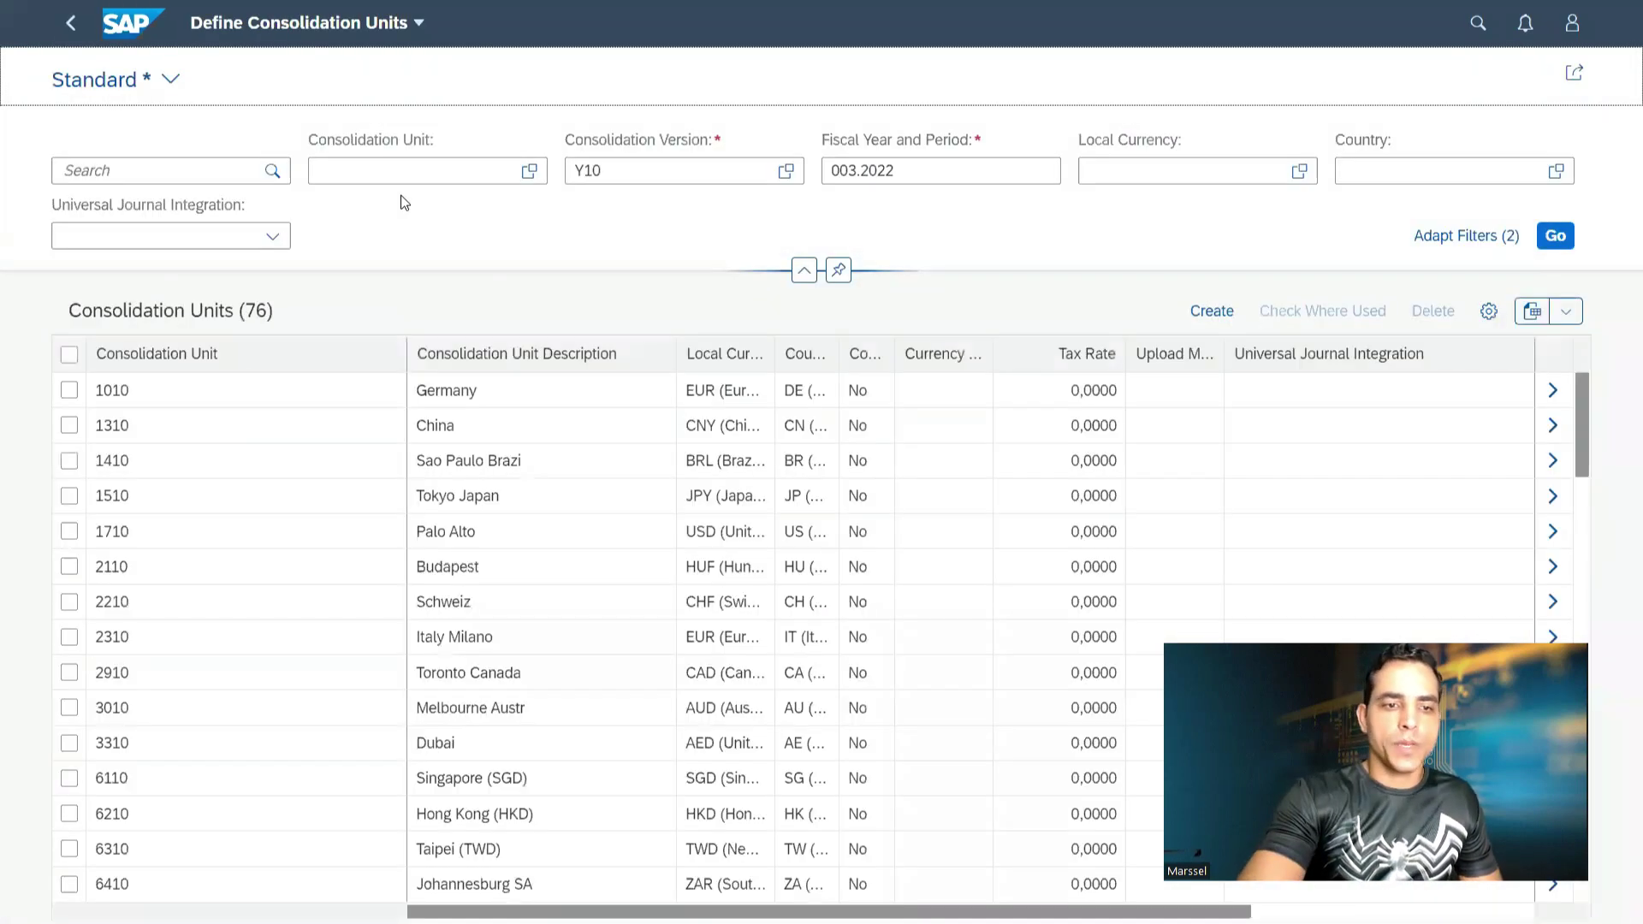
scroll(118, 510, "down", 10)
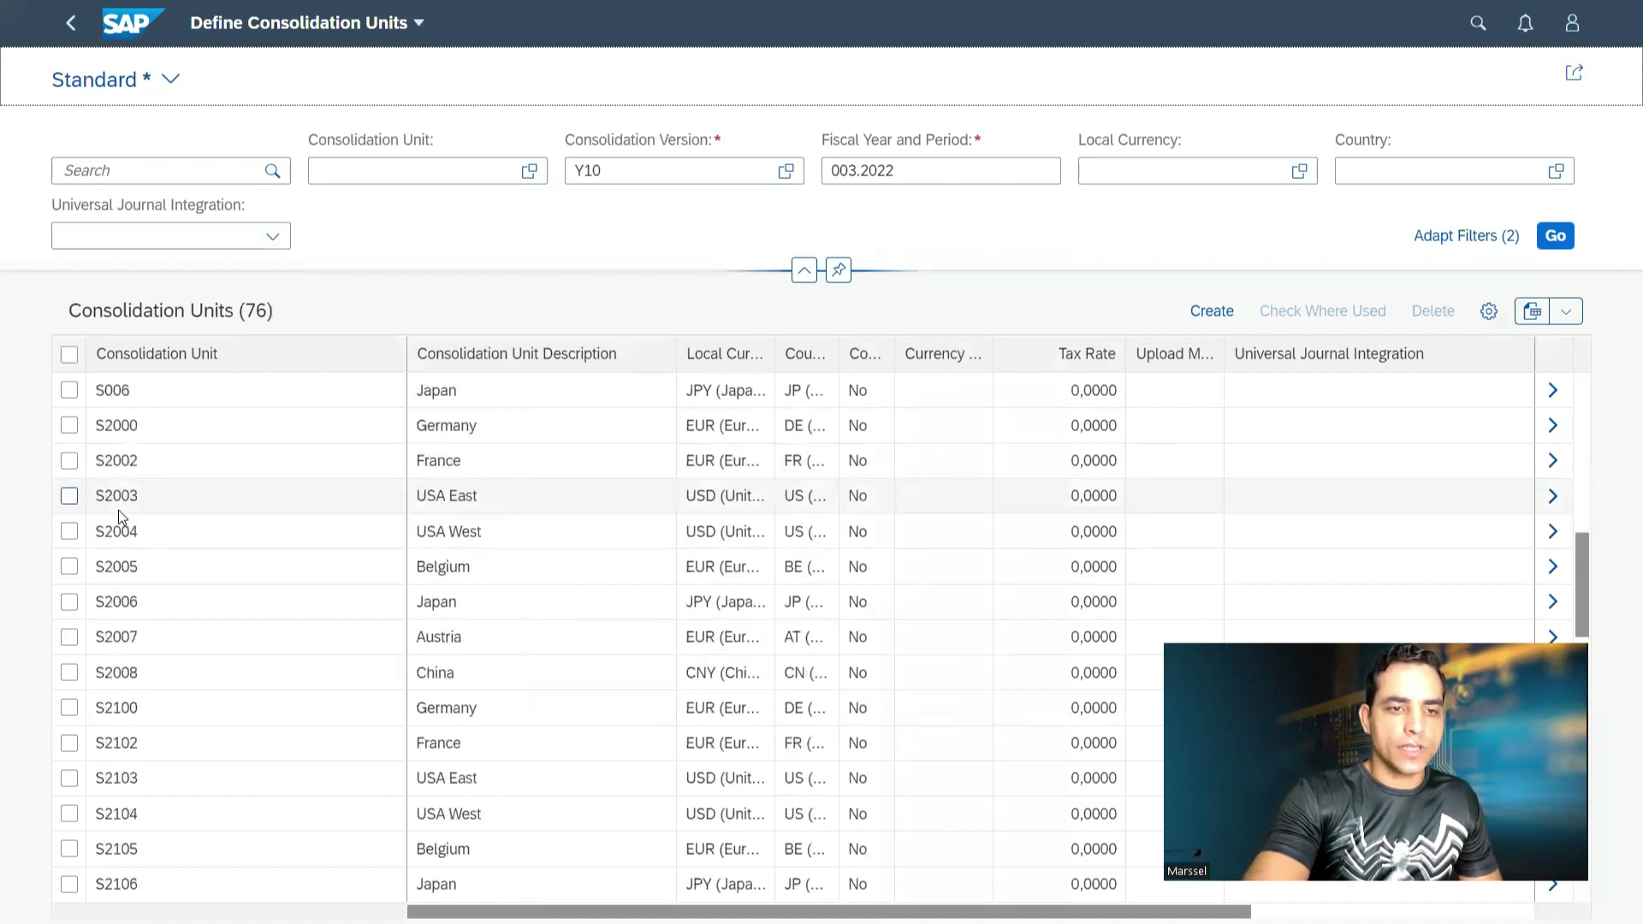
scroll(238, 450, "up", 4)
scroll(238, 458, "up", 1)
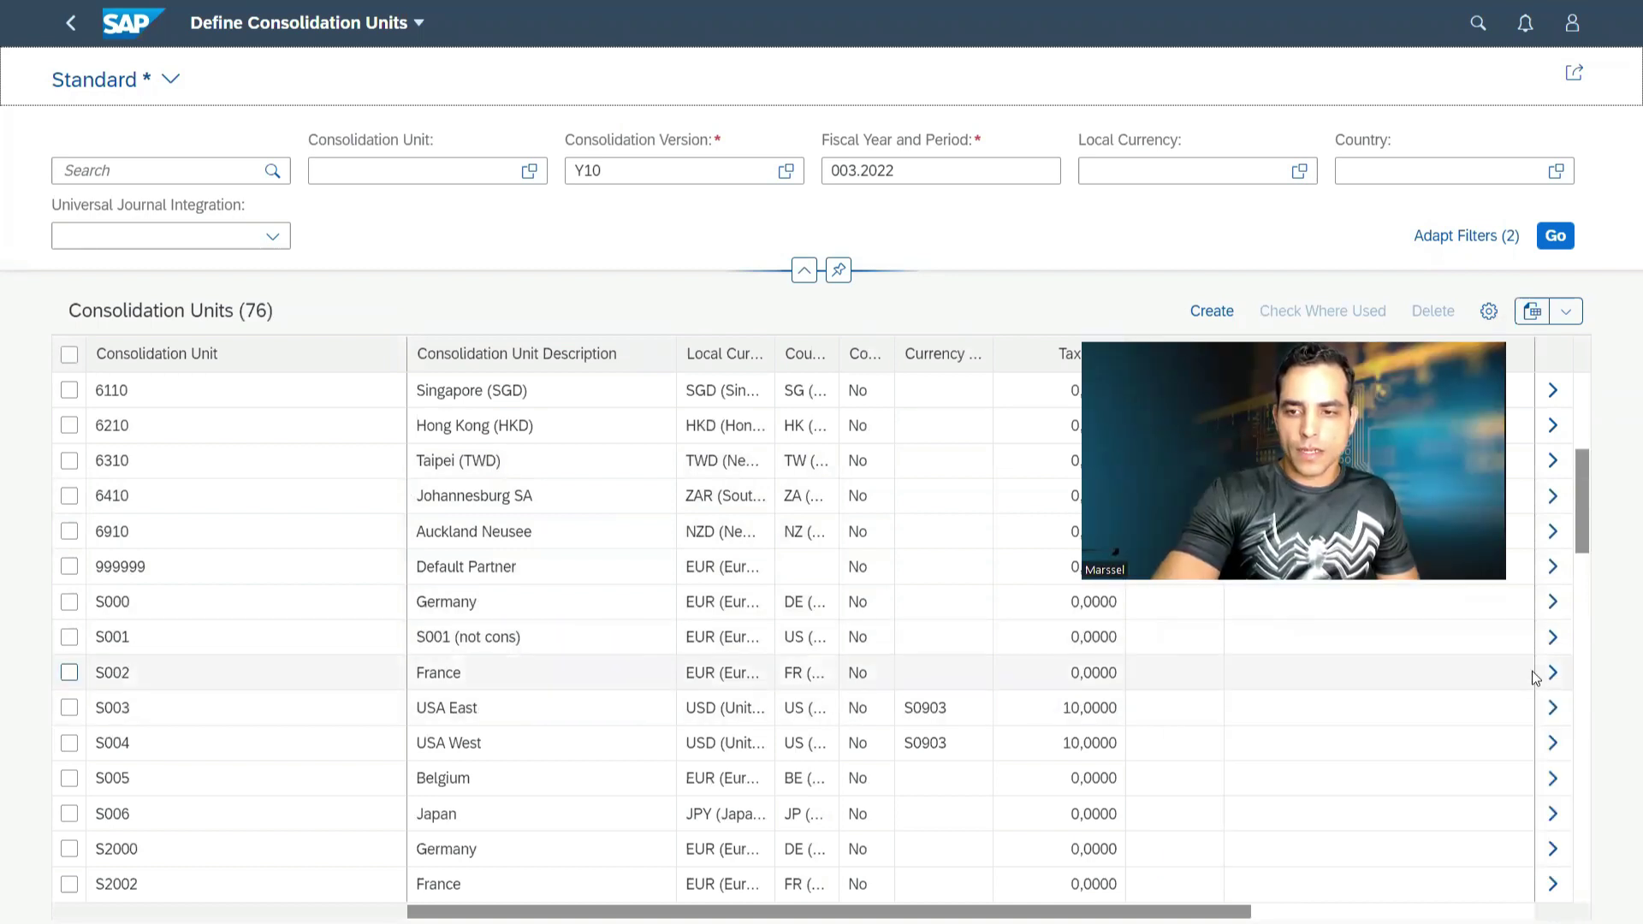
Review the details of unit S003 USA East, then go back to the units list
left_click(1551, 708)
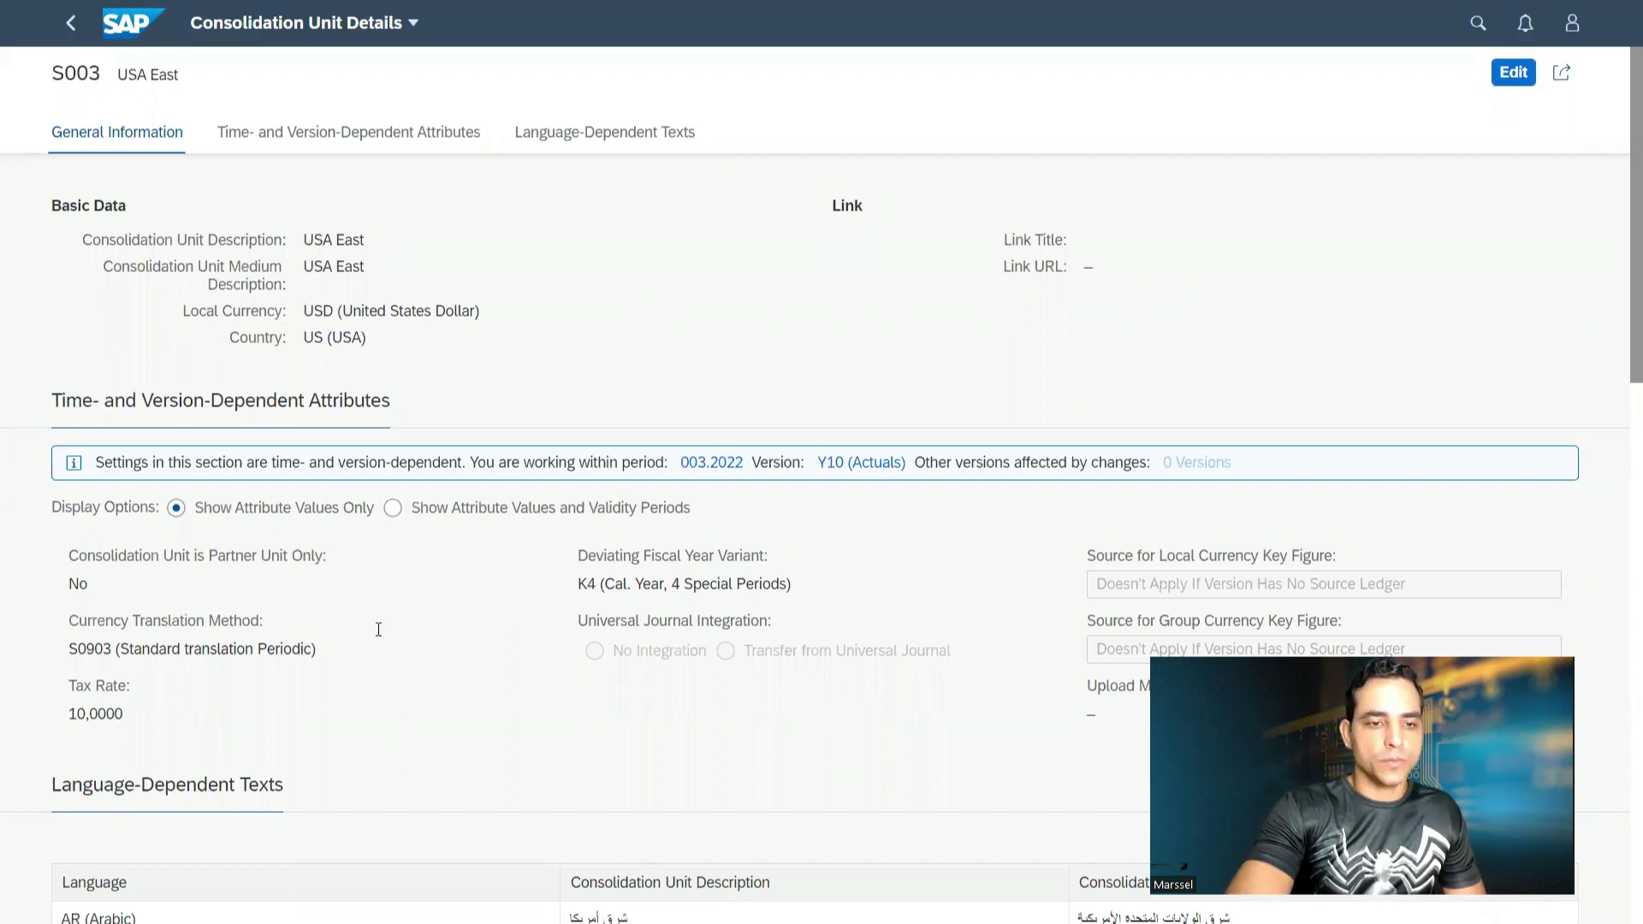
scroll(378, 629, "down", 6)
scroll(377, 634, "up", 6)
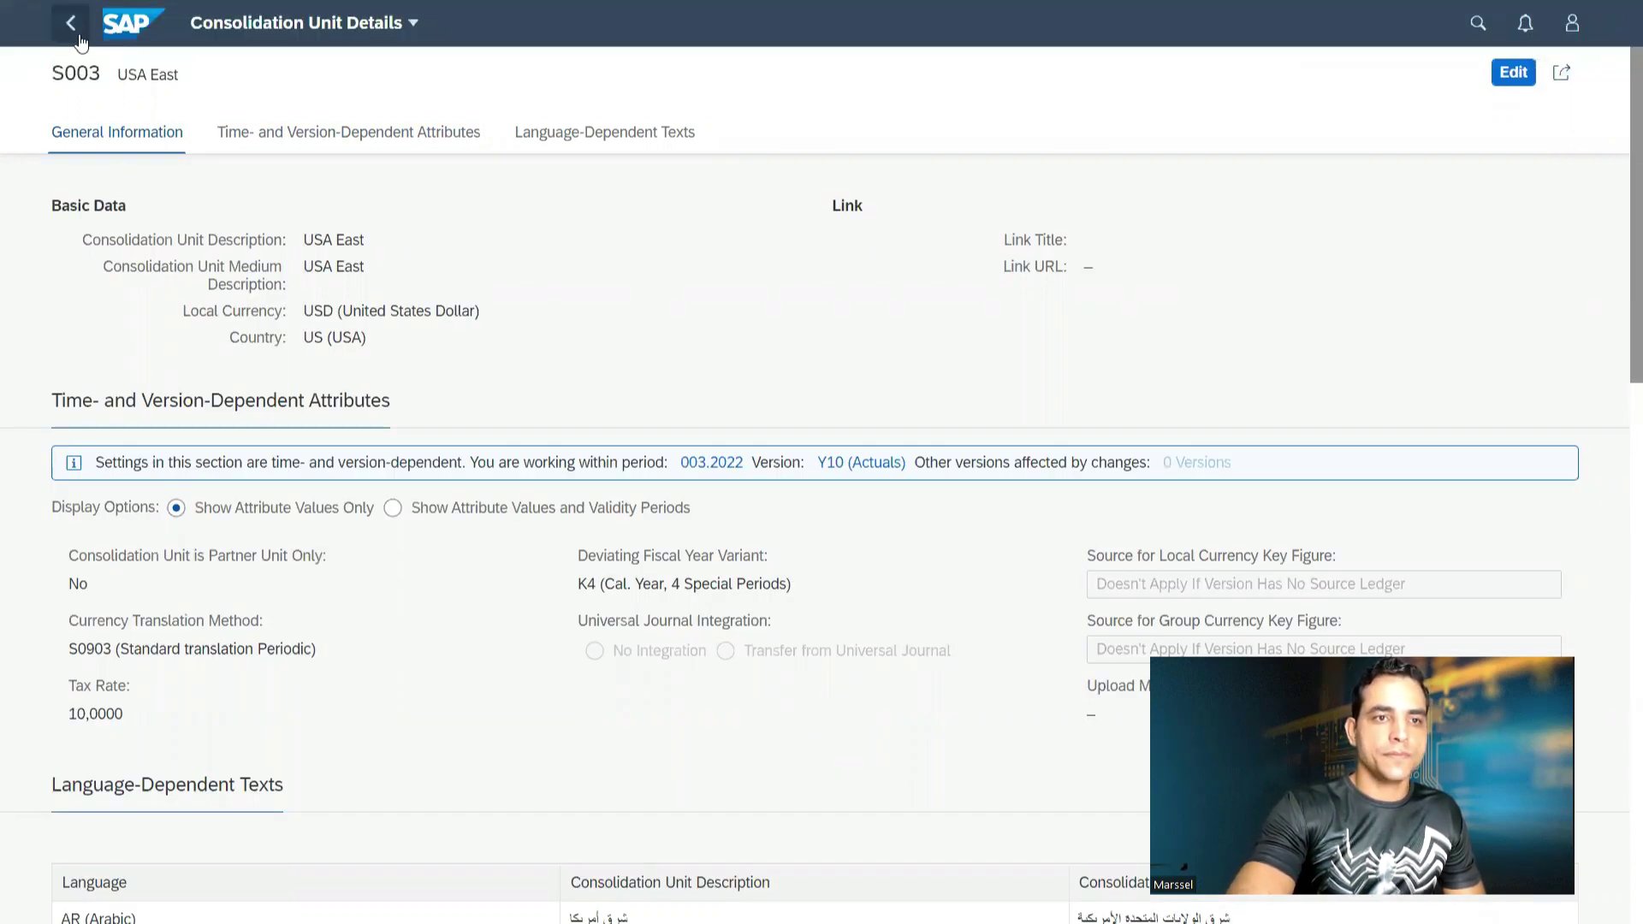
left_click(77, 35)
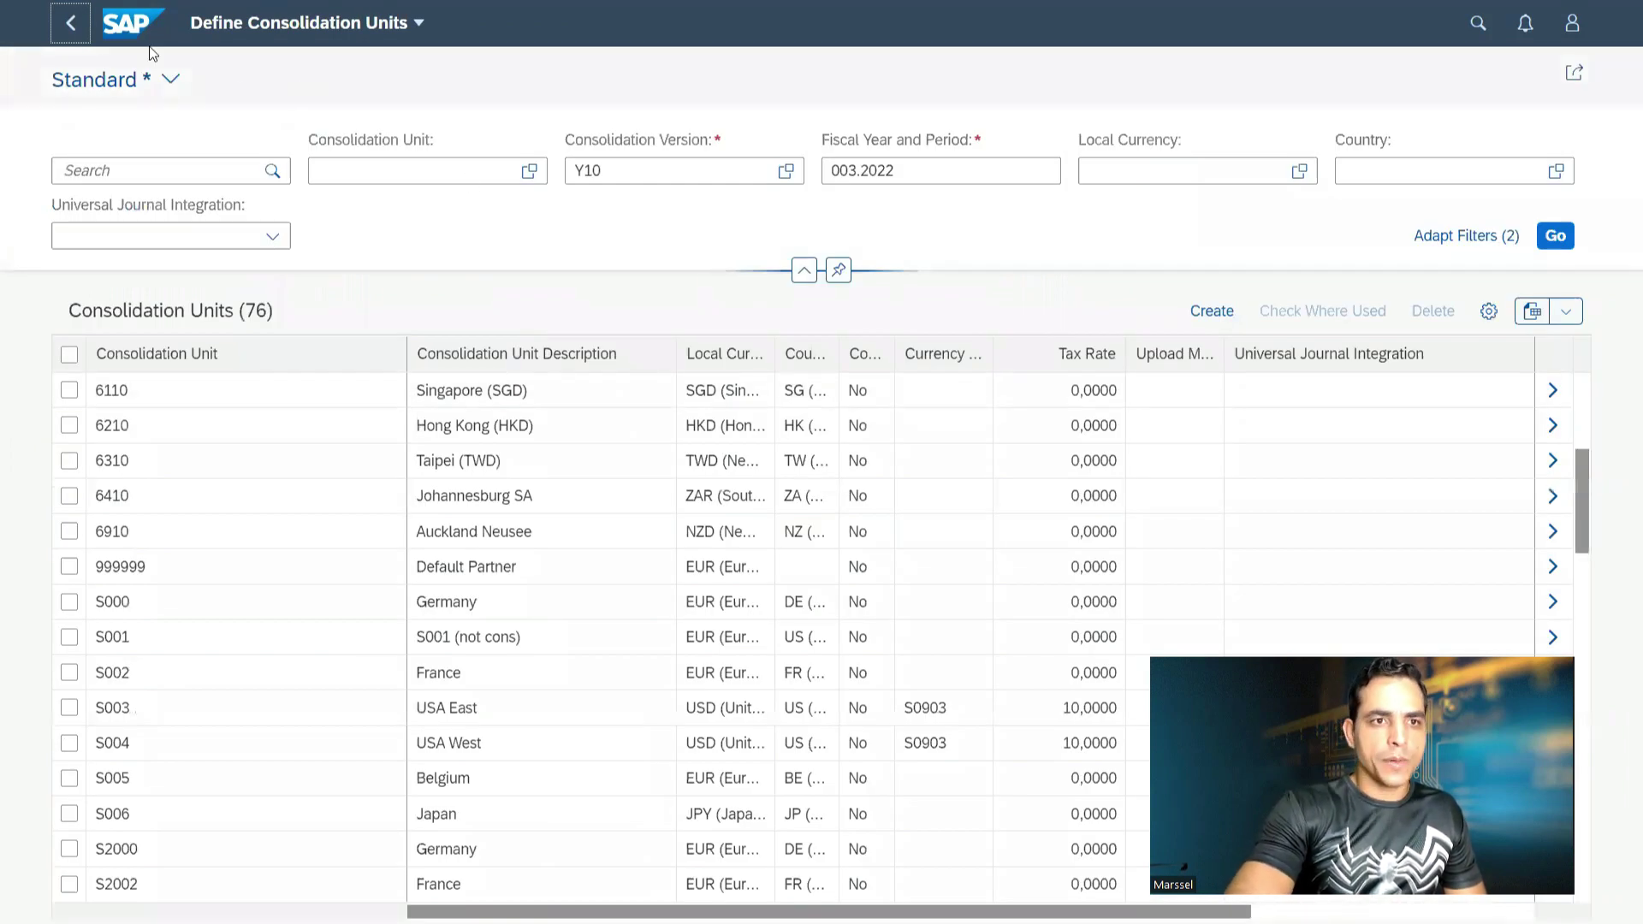
Return from Define Consolidation Units to the Group Reporting launchpad page
left_click(55, 40)
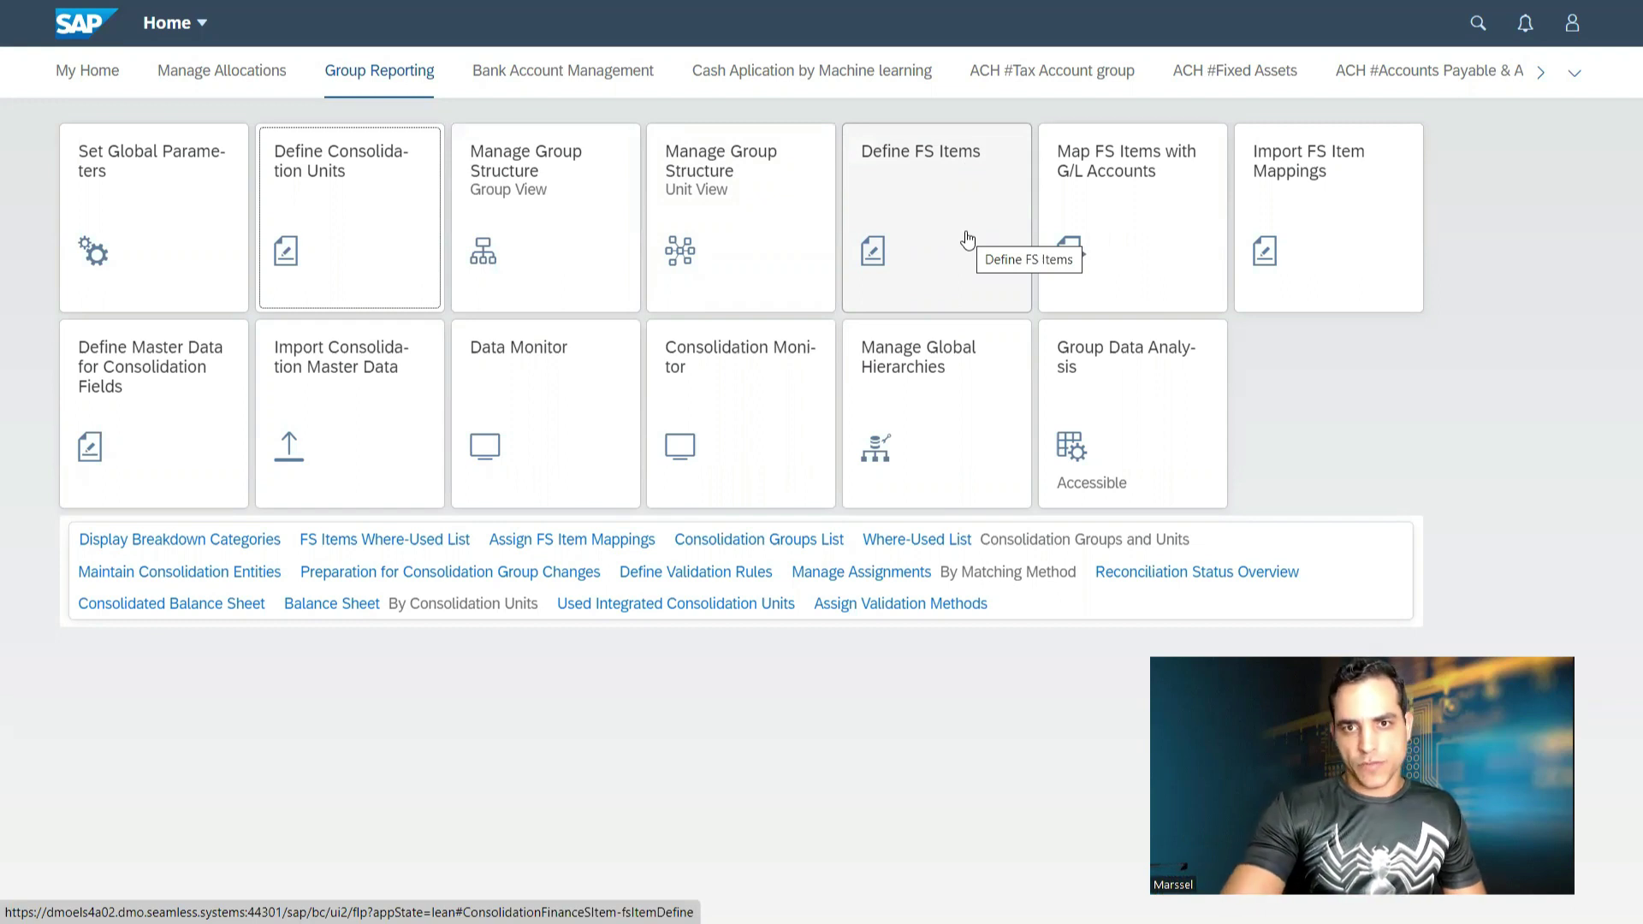
Open Define FS Items and scroll through the FS item list
left_click(968, 239)
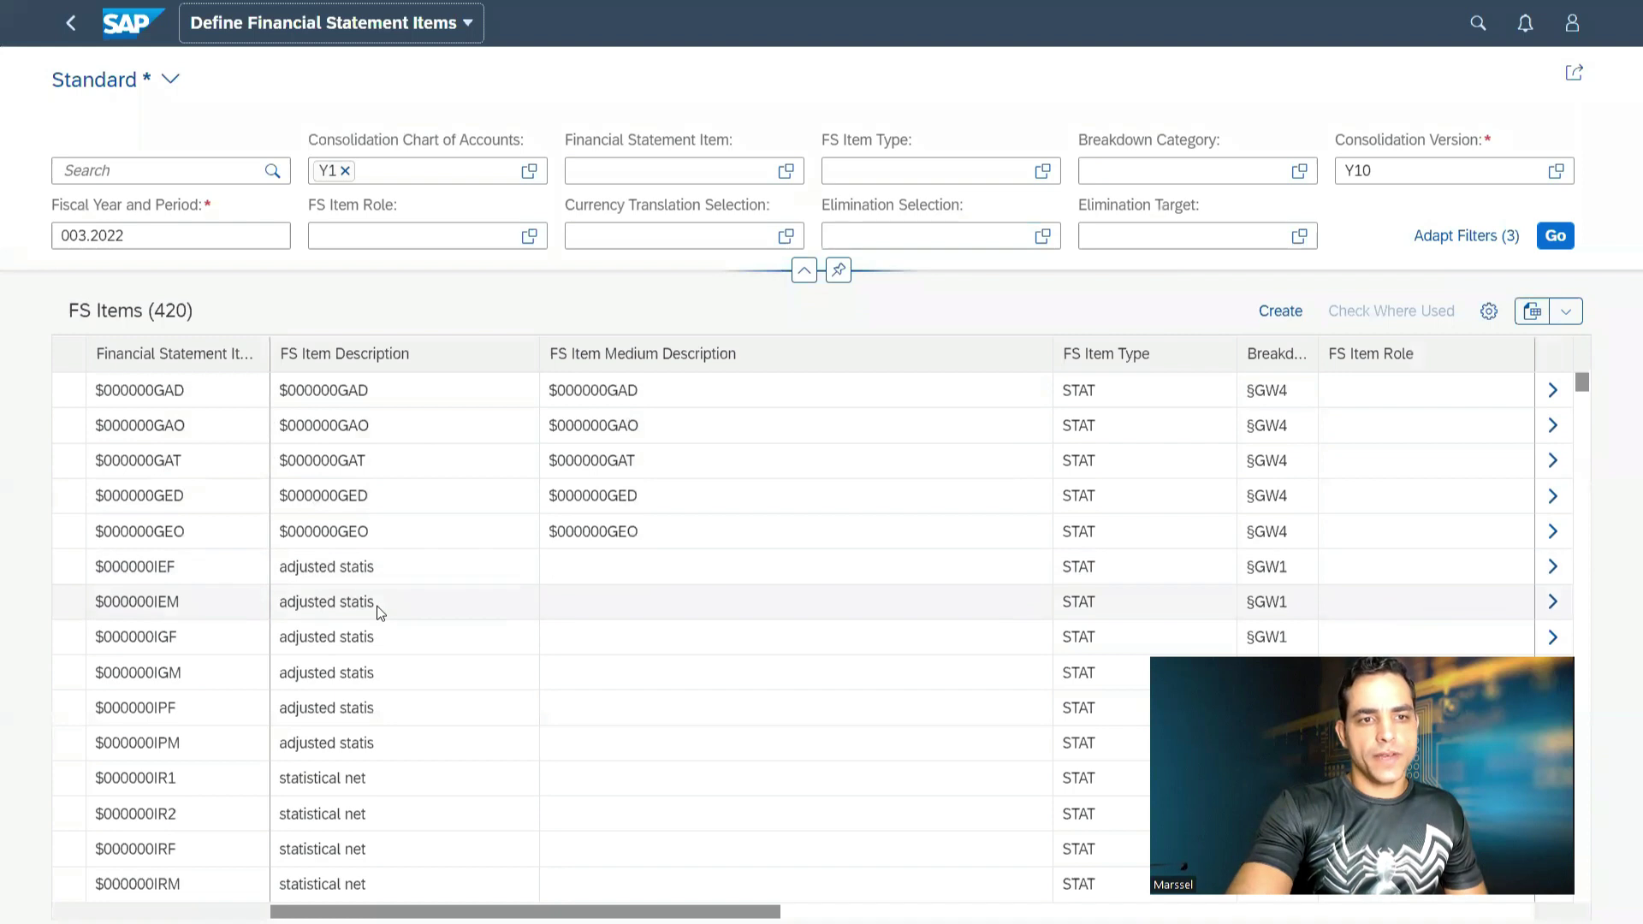
scroll(377, 610, "down", 10)
scroll(376, 606, "down", 10)
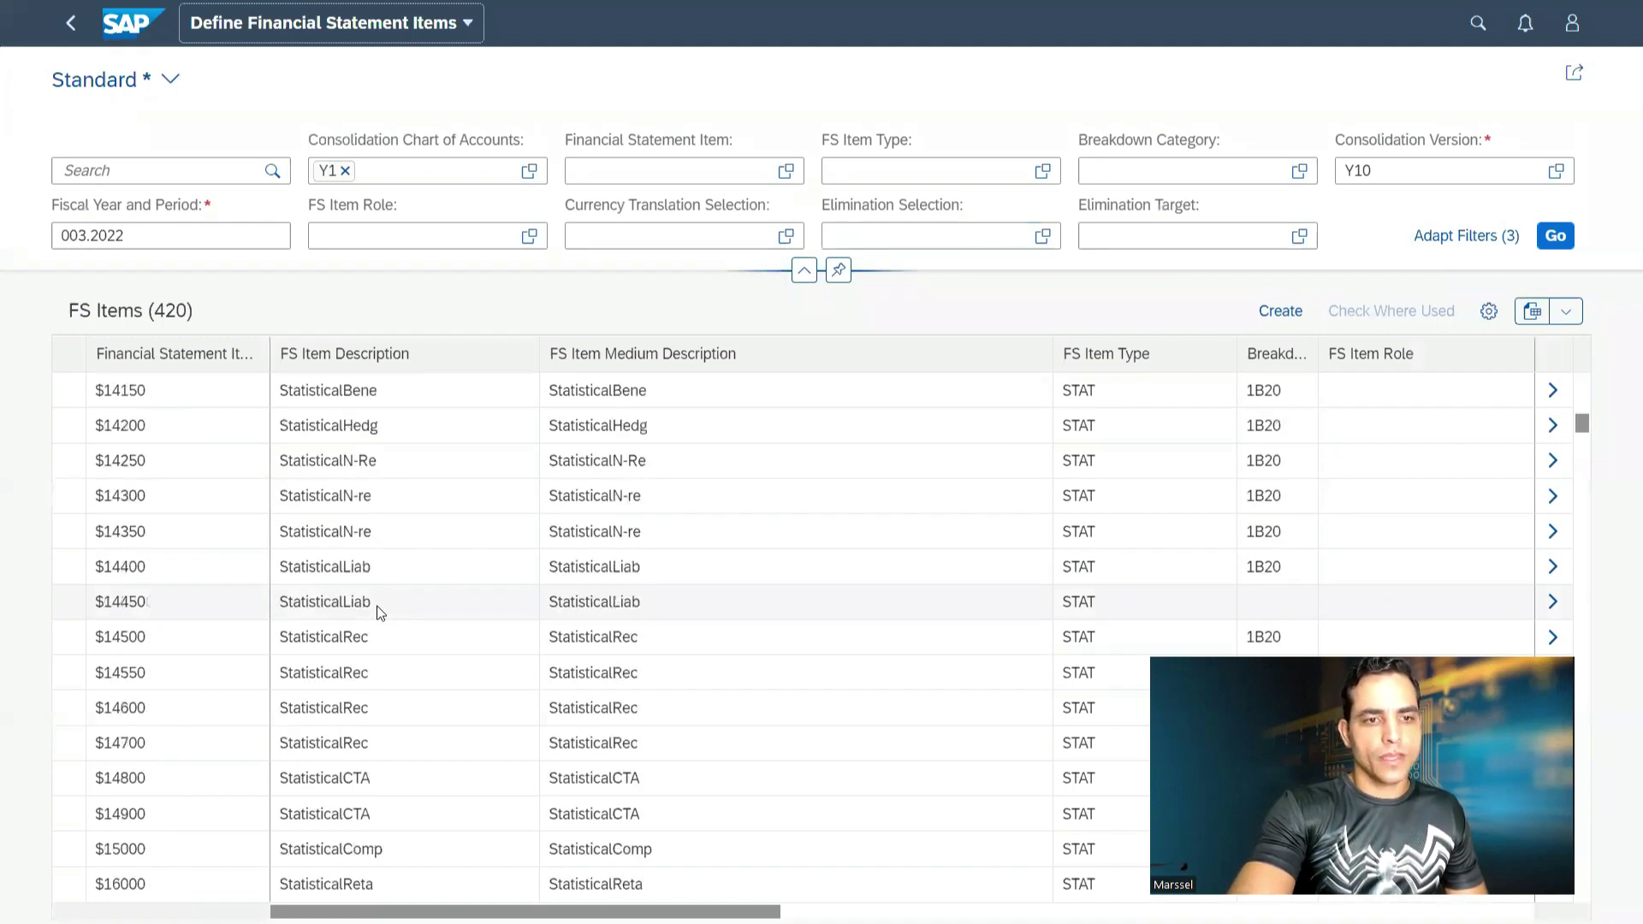
scroll(377, 606, "up", 5)
scroll(376, 606, "down", 5)
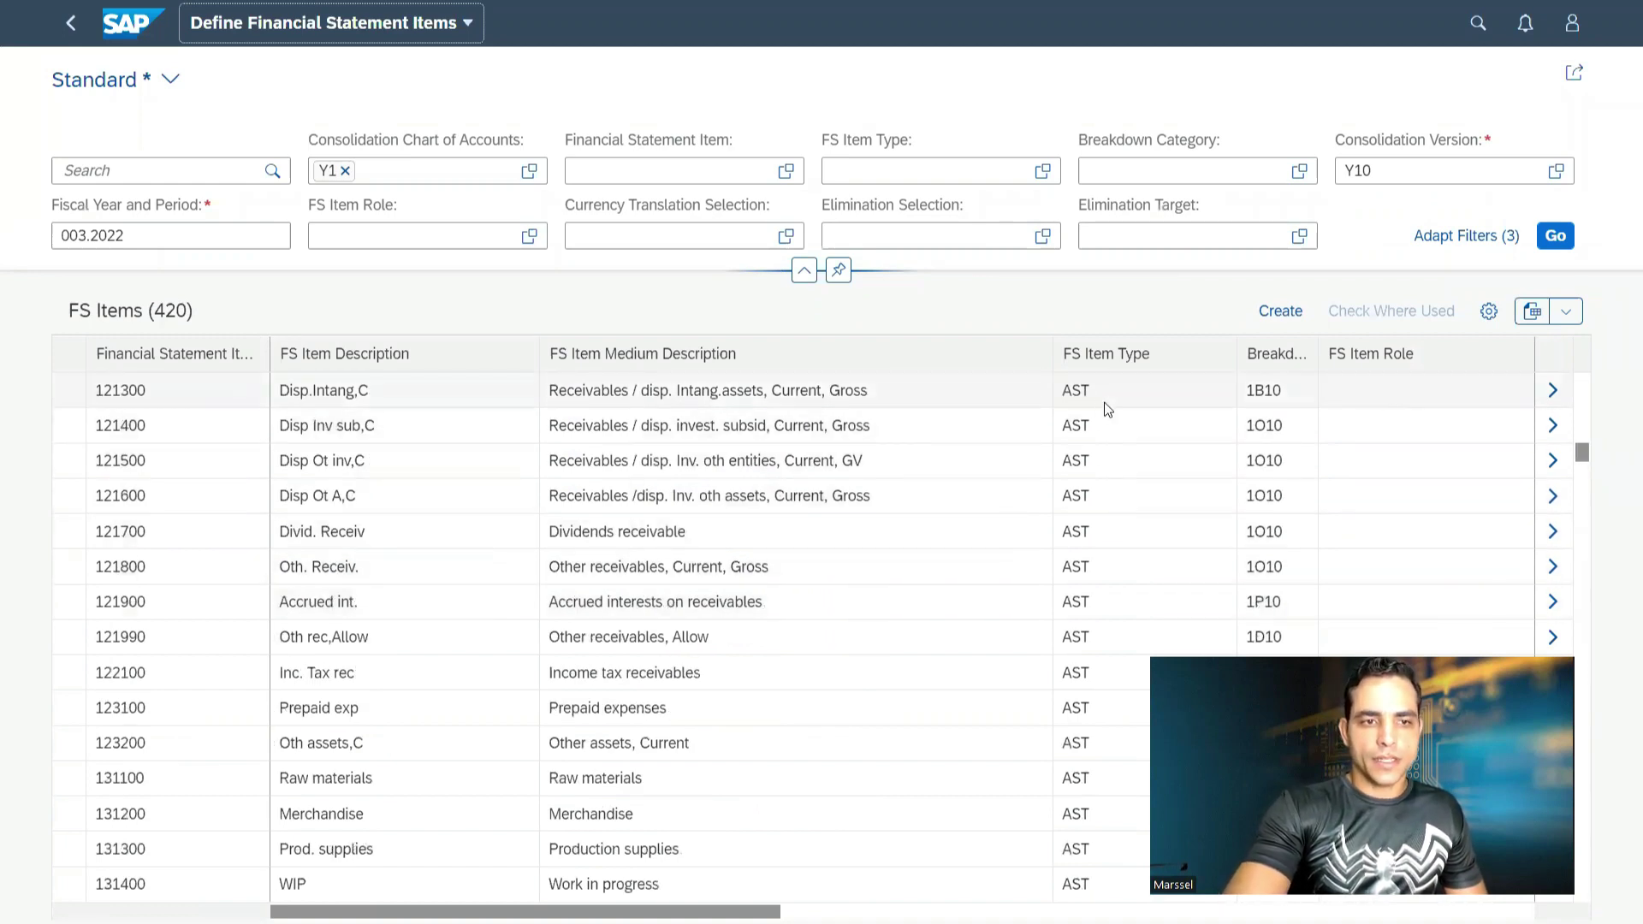
scroll(787, 638, "down", 15)
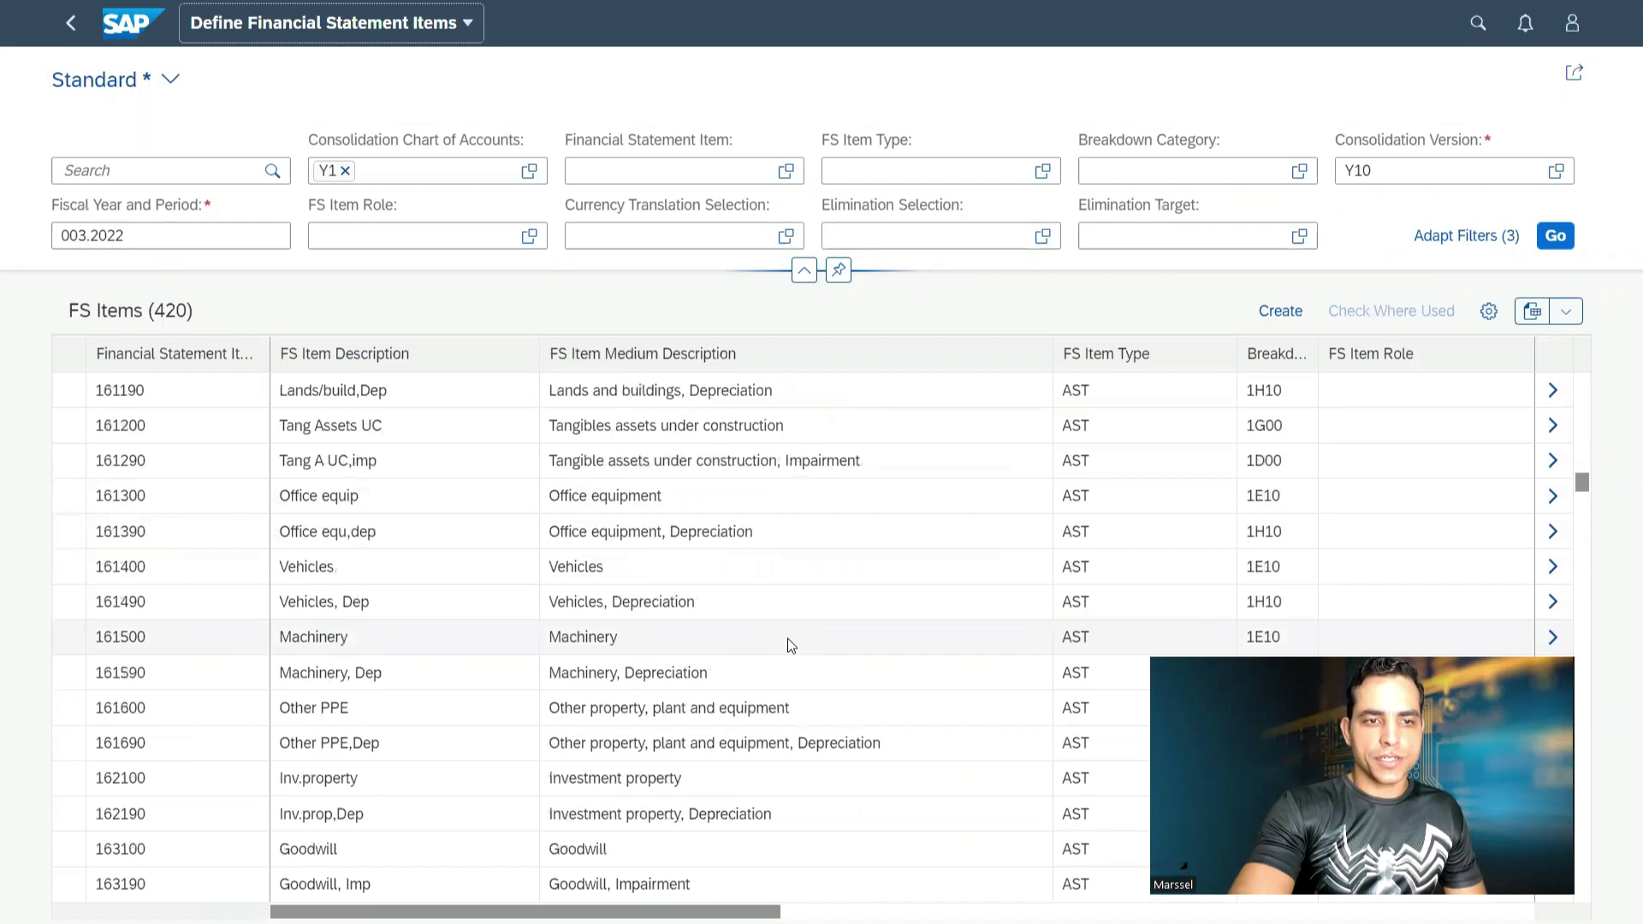
scroll(788, 638, "down", 15)
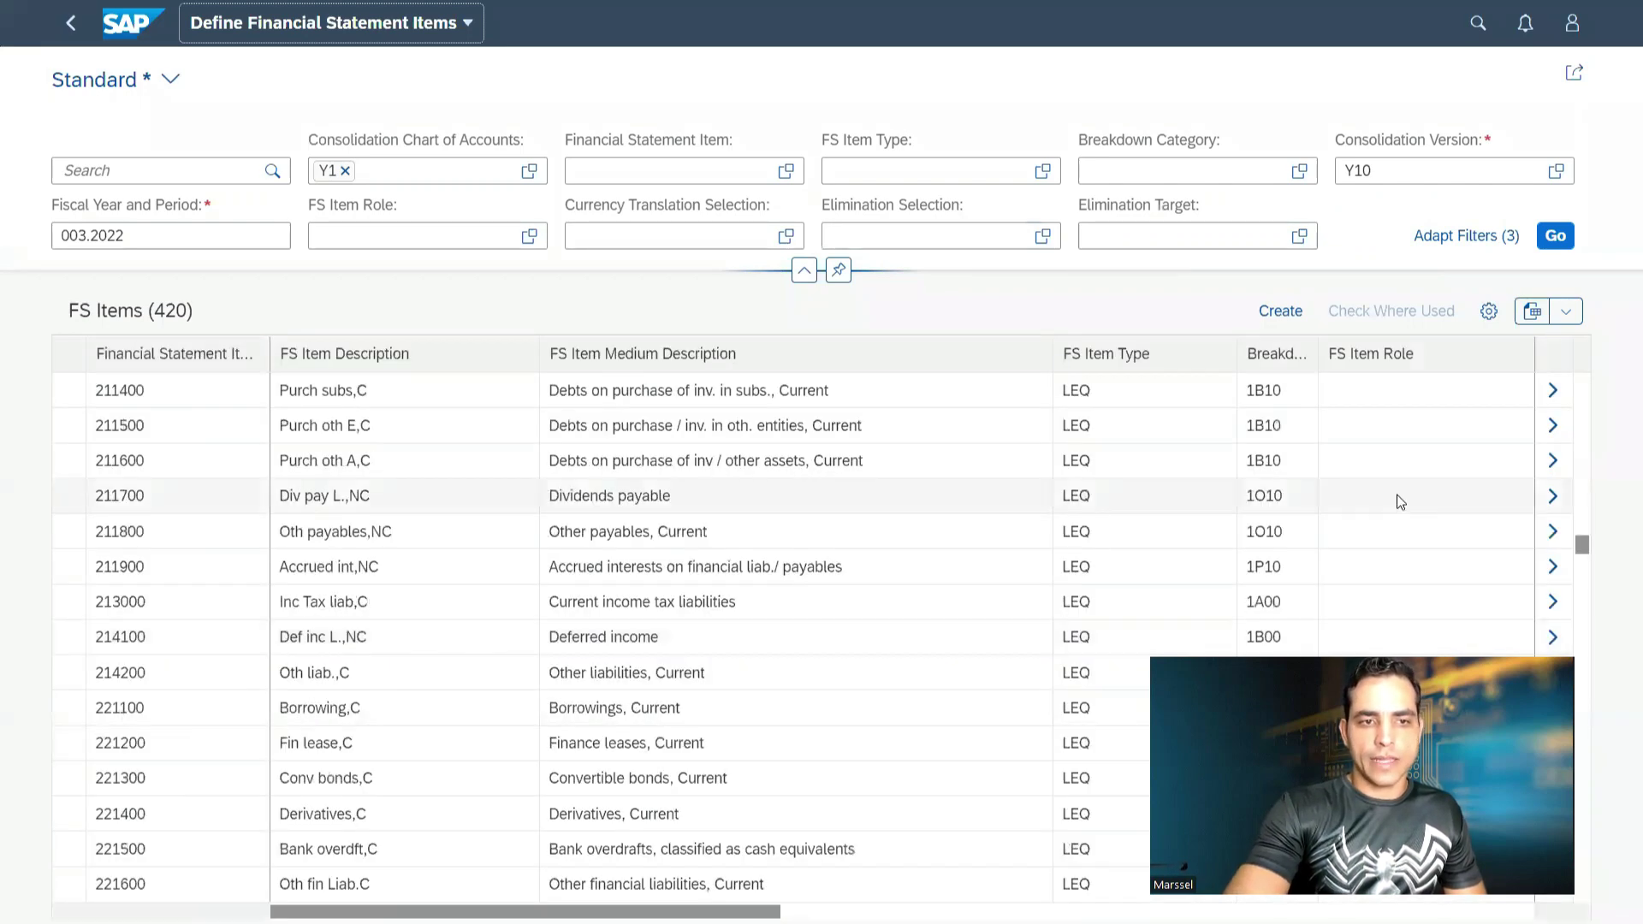
Open FS item 211400 Purch subs,C and highlight its Elimination Target and Selection values
left_click(1553, 392)
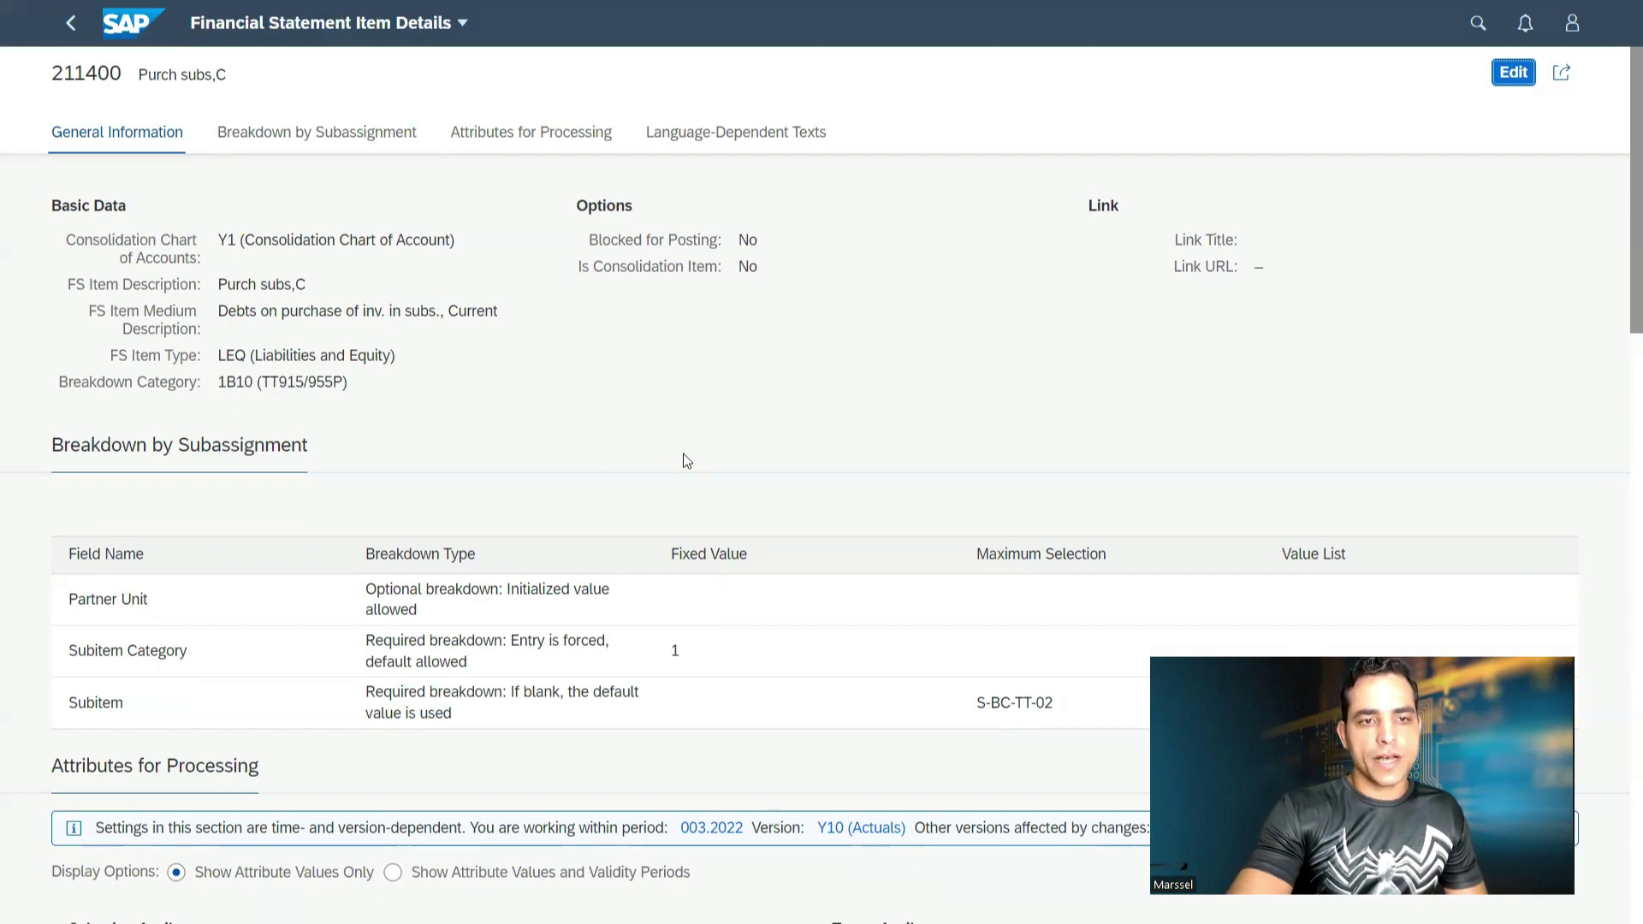
scroll(924, 493, "down", 4)
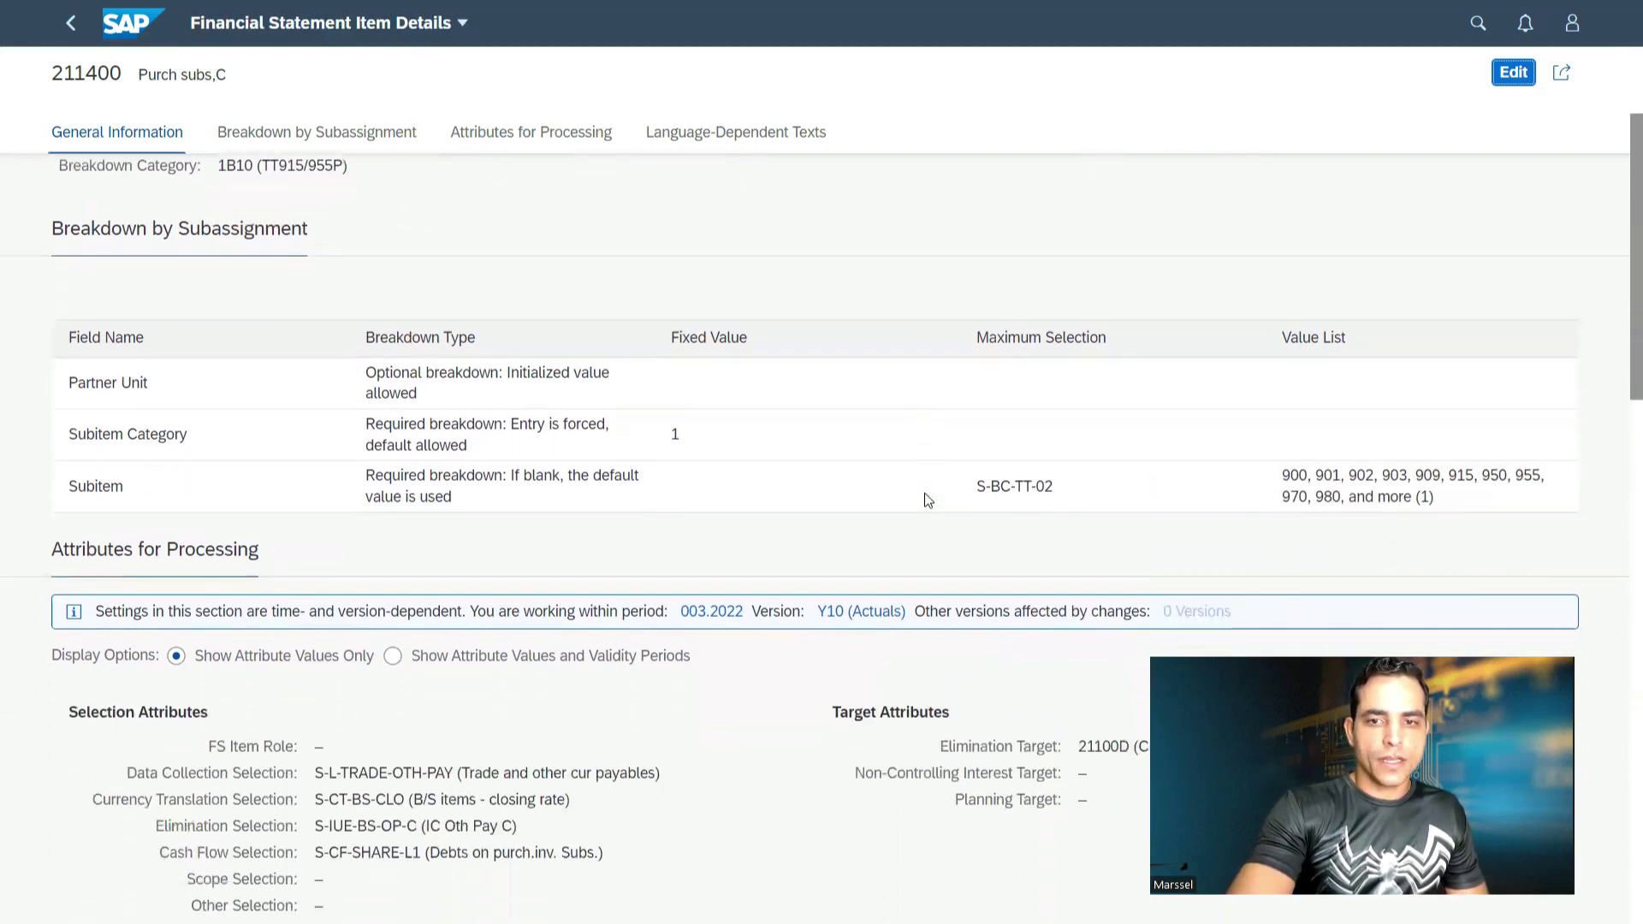
scroll(924, 497, "down", 2)
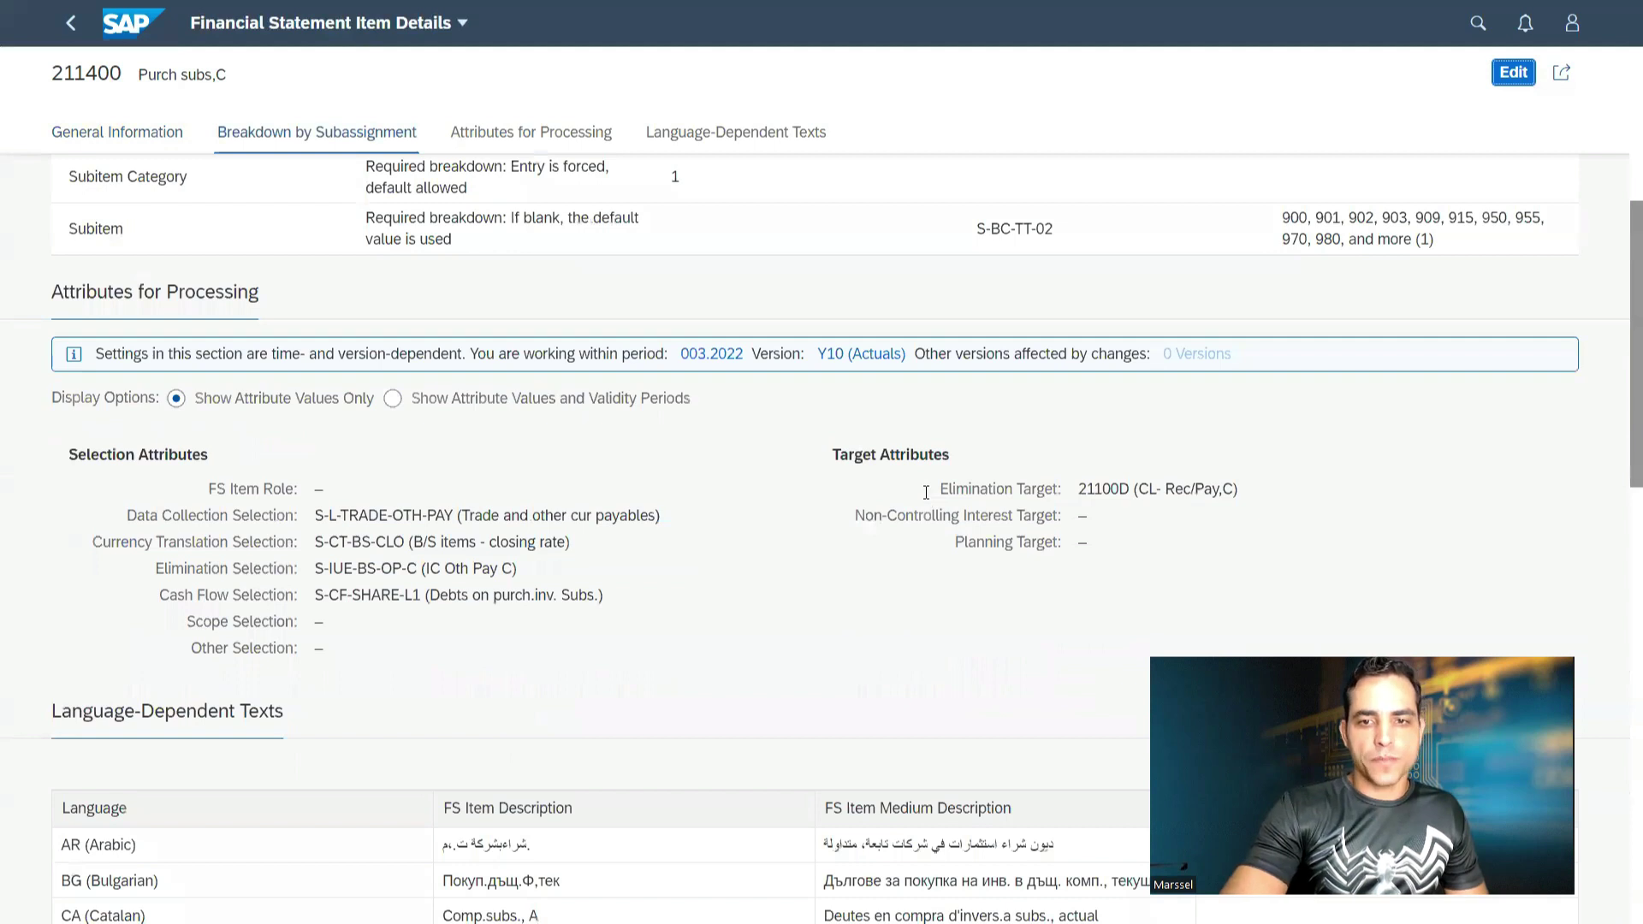
scroll(926, 493, "down", 1)
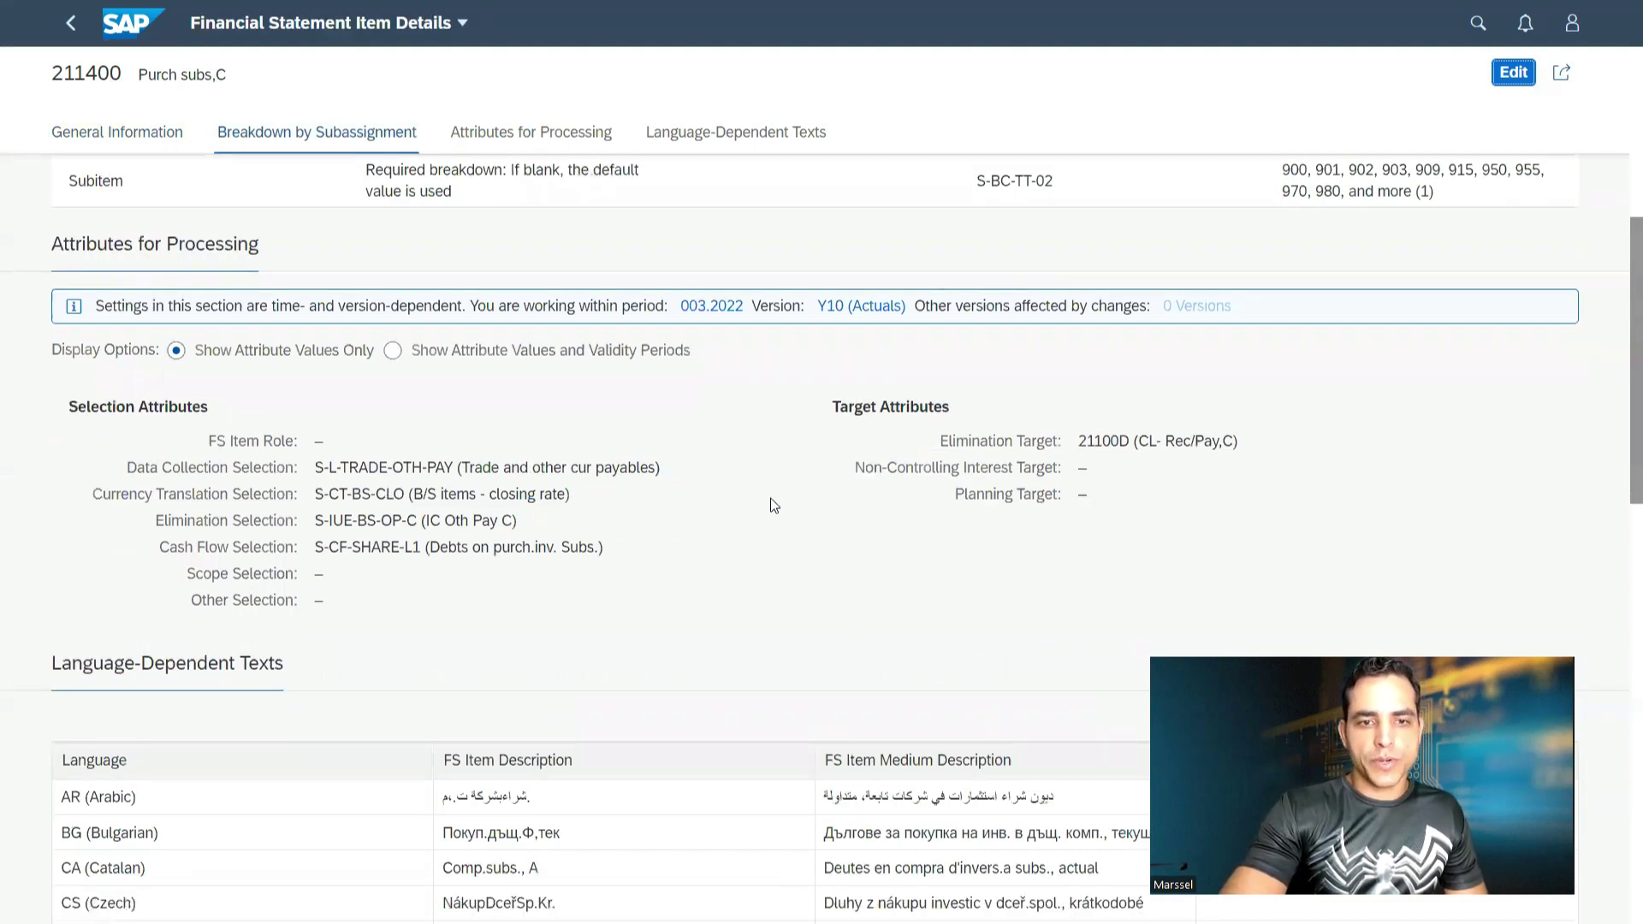
left_click(1085, 442)
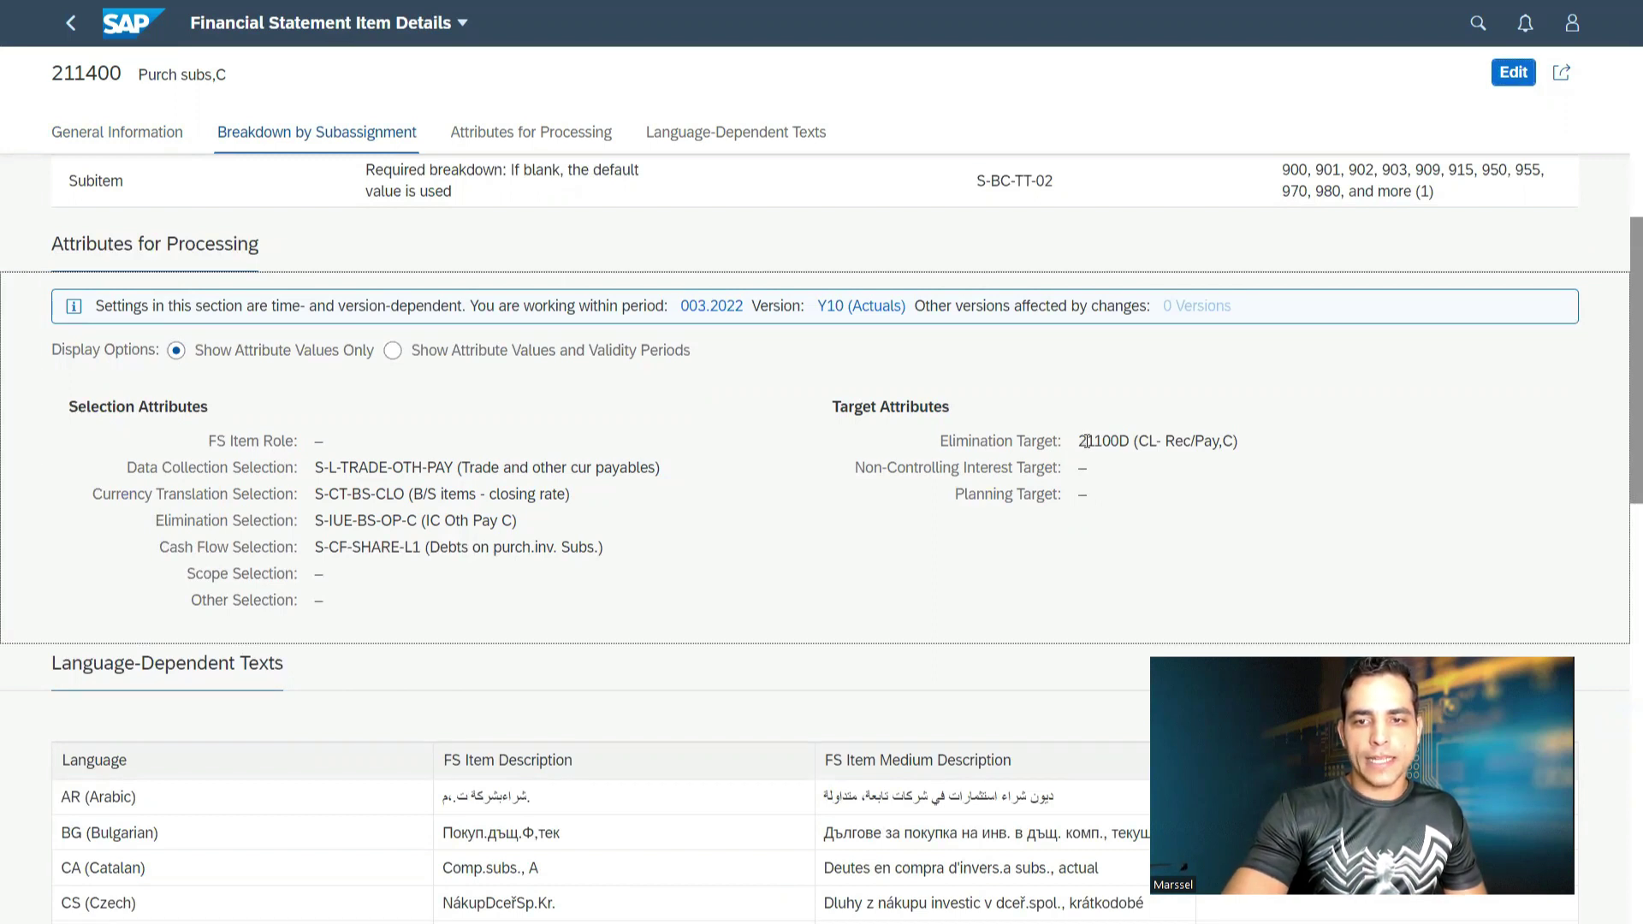
left_click_drag(1094, 442, 1129, 442)
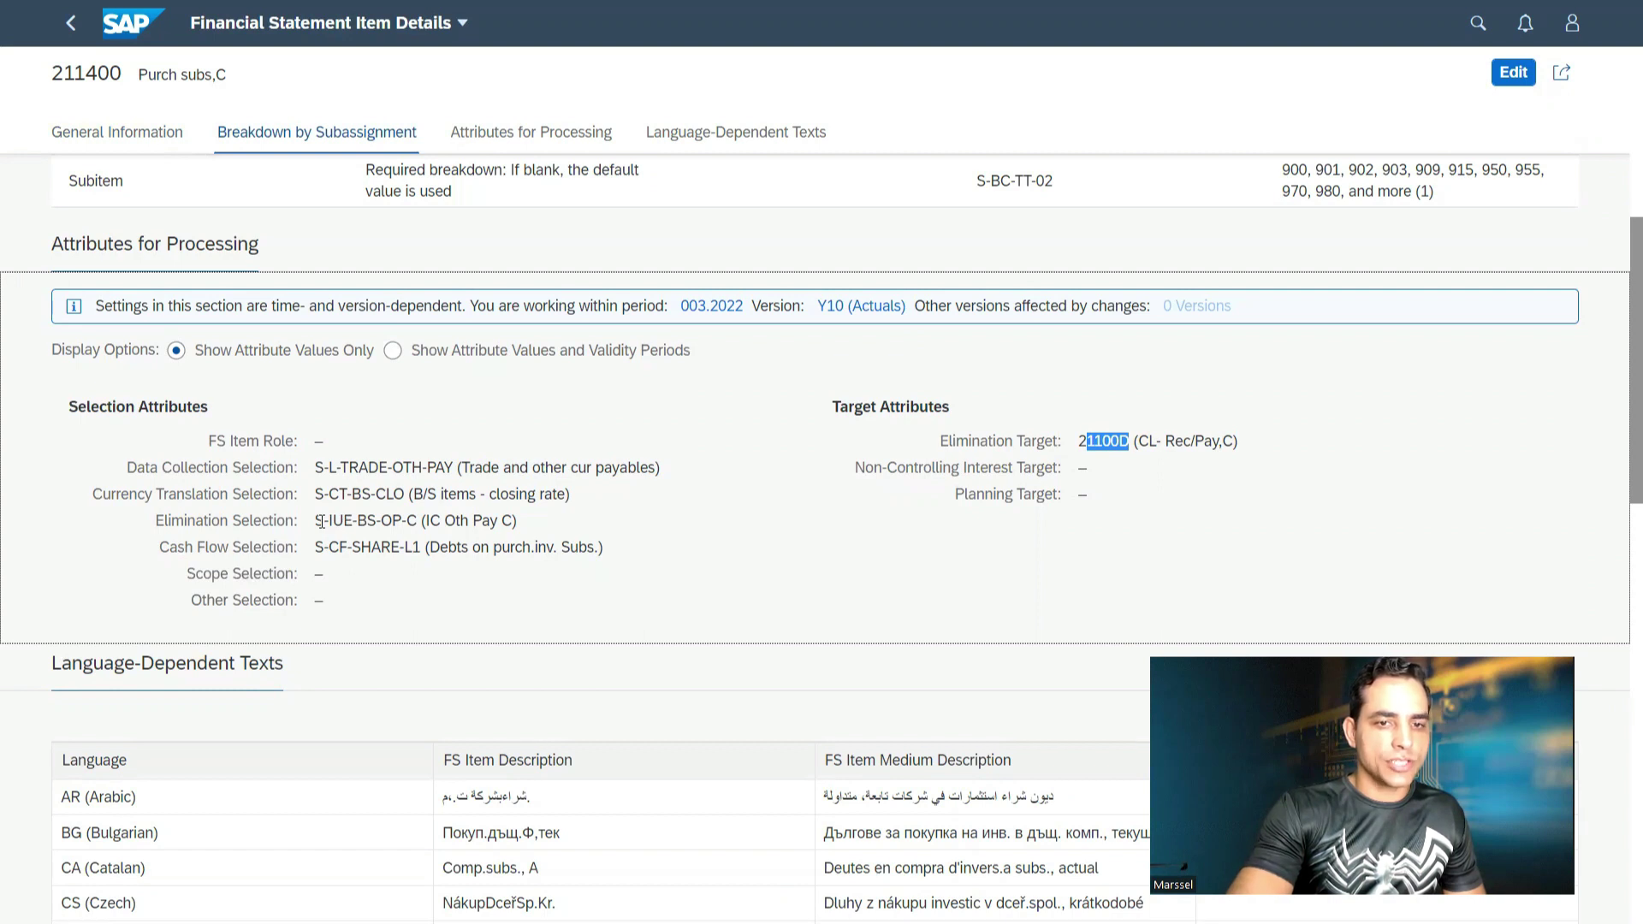
left_click_drag(321, 522, 412, 528)
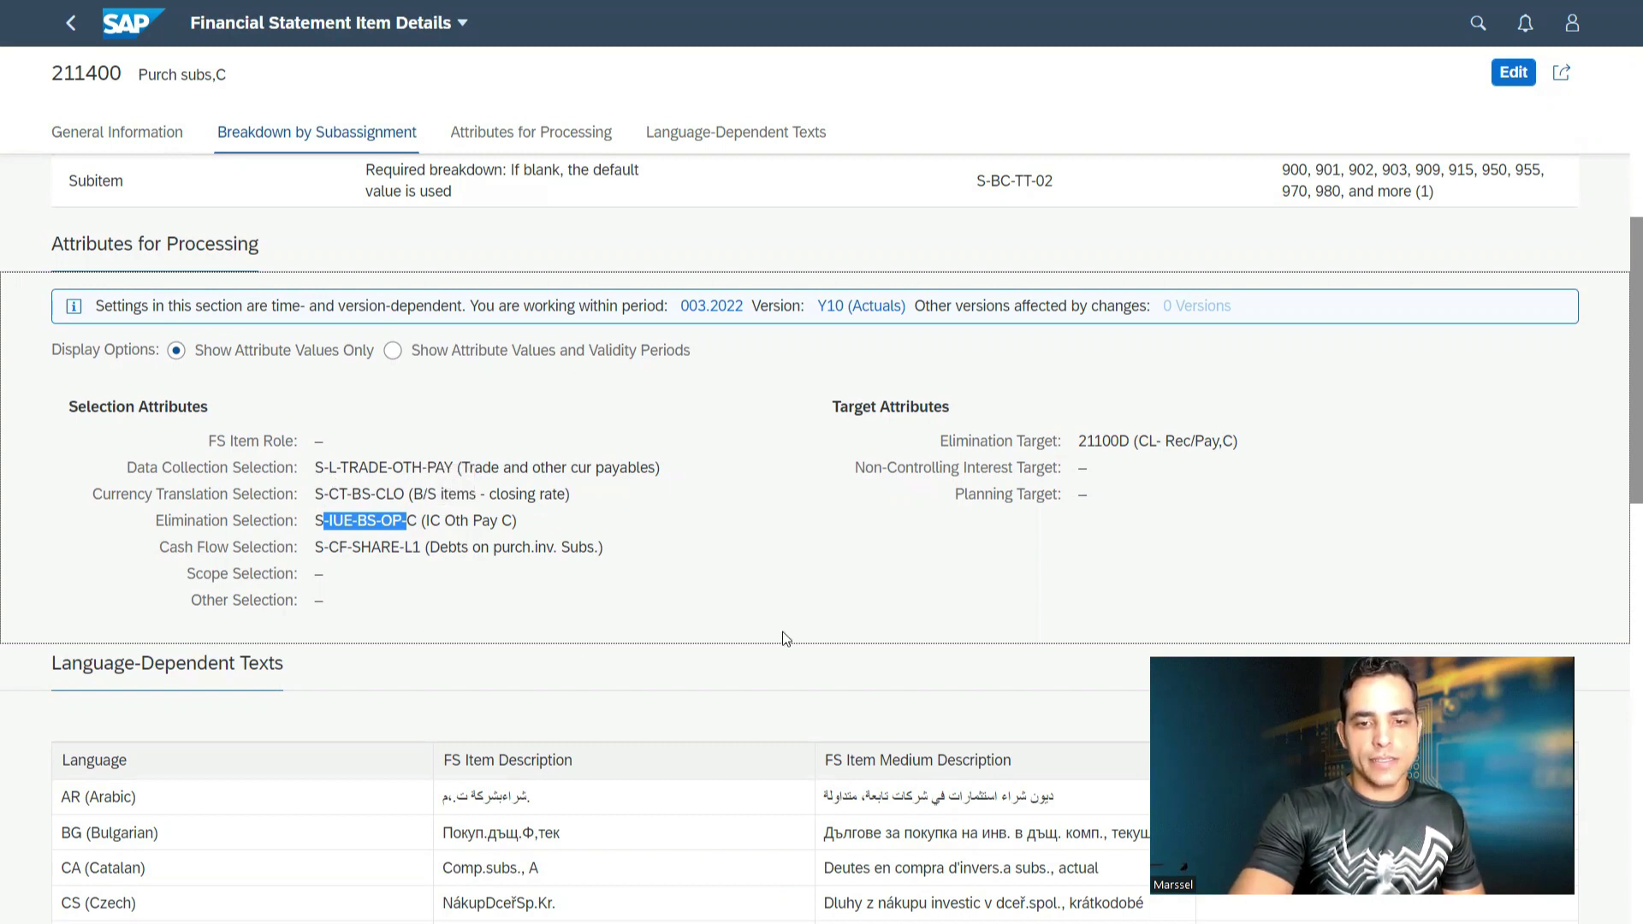
Scroll back to the top of the item details and return to Define FS Items
scroll(782, 632, "down", 3)
scroll(783, 632, "up", 8)
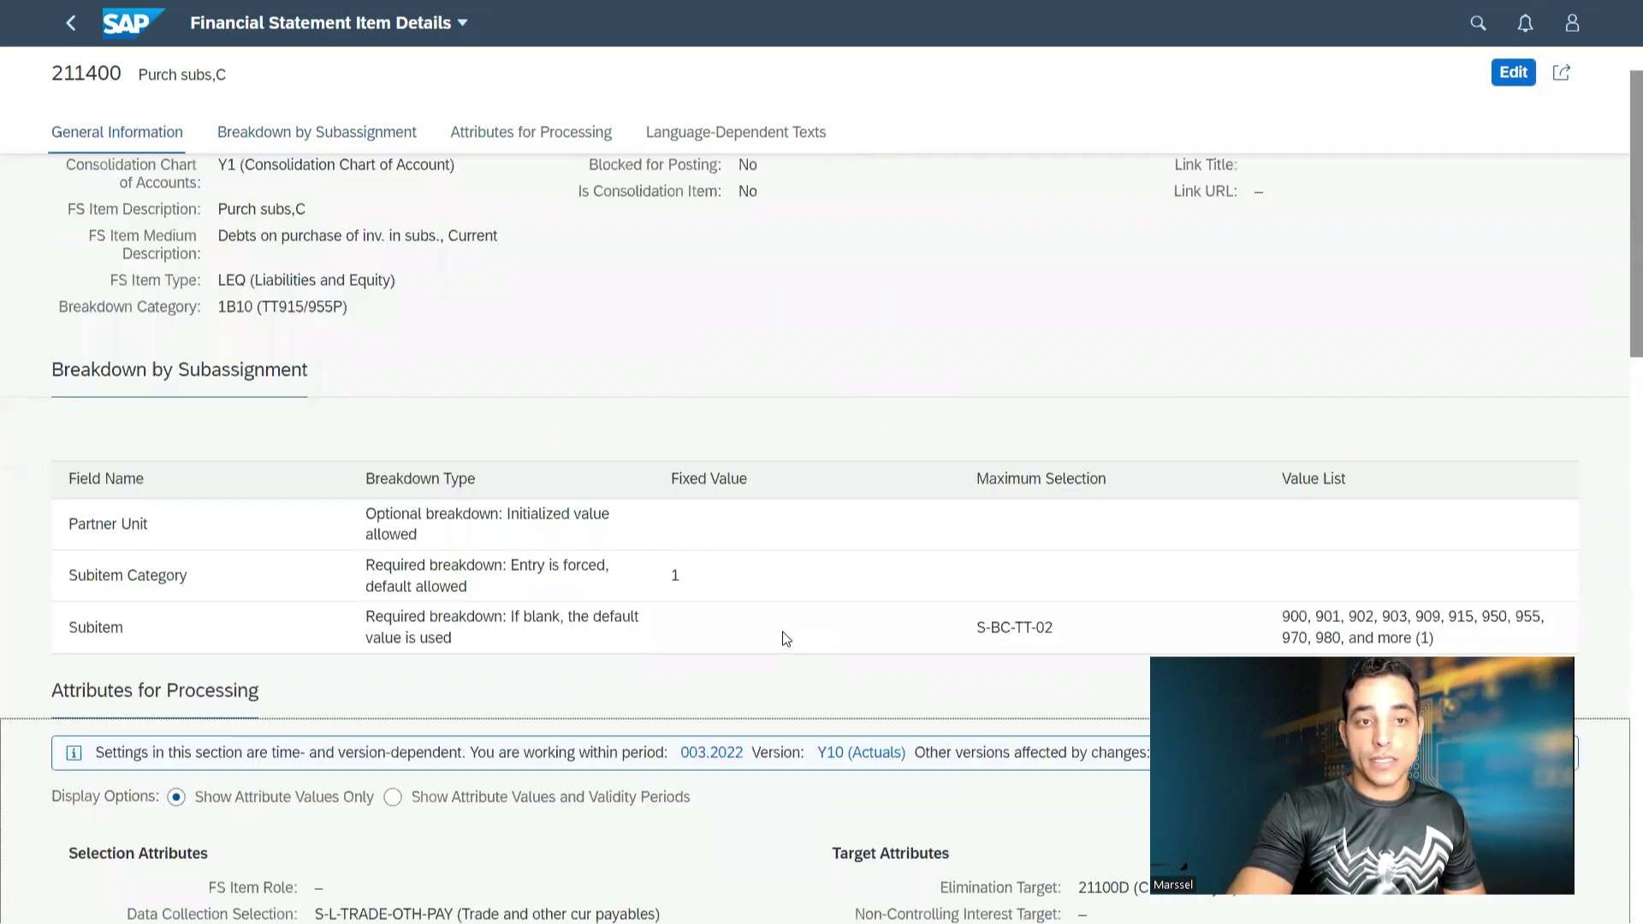
scroll(785, 638, "up", 1)
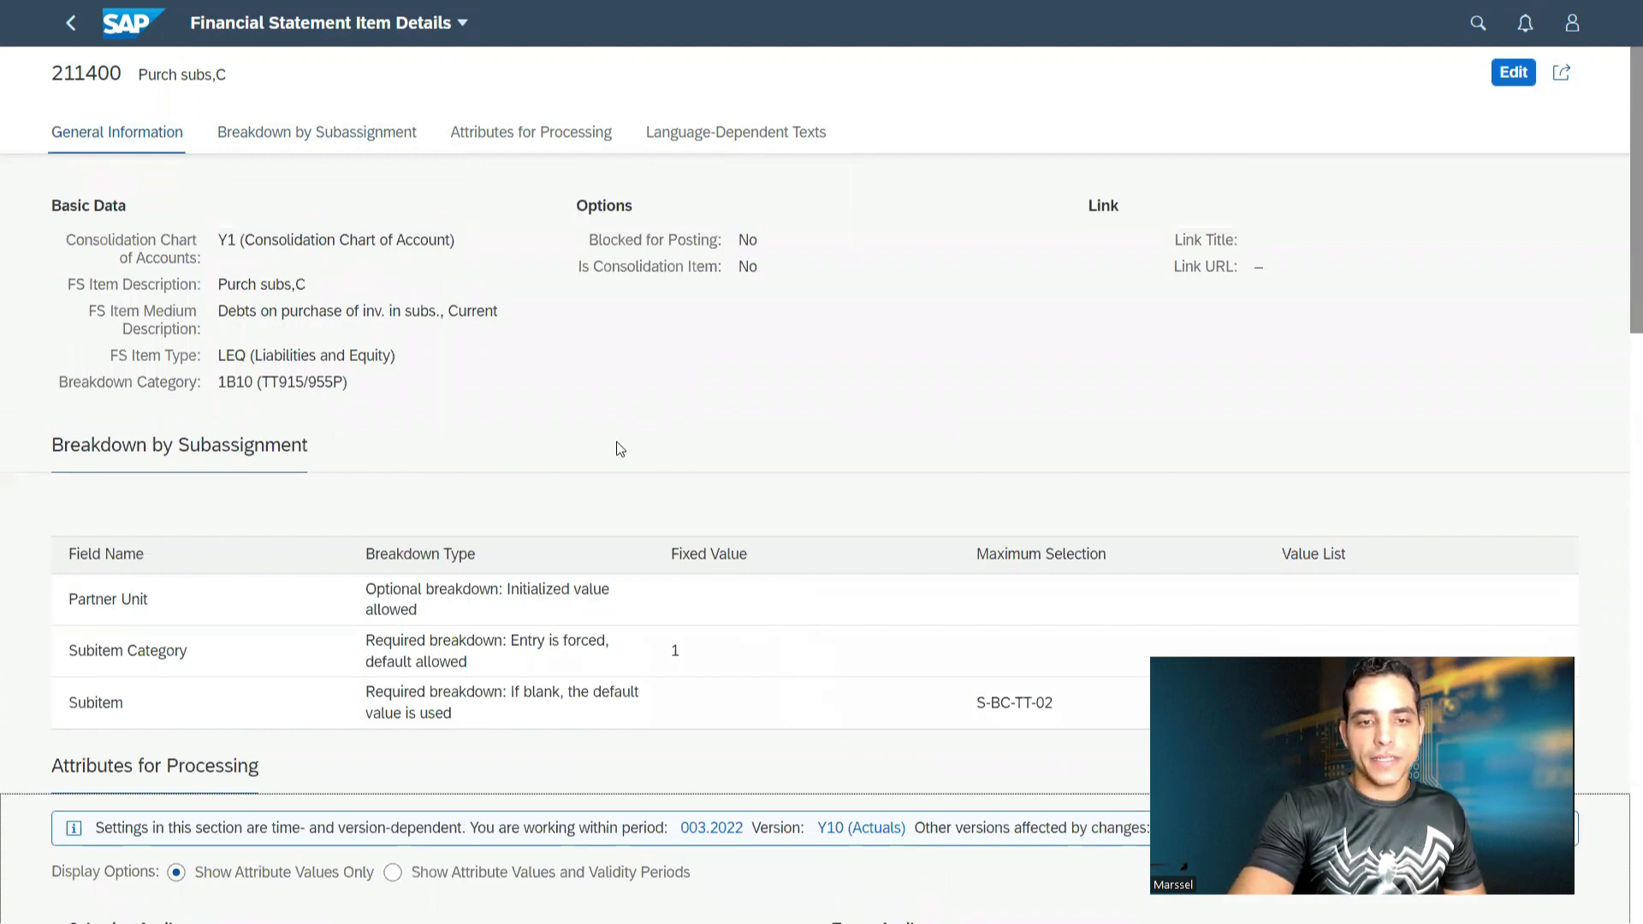
scroll(616, 442, "down", 5)
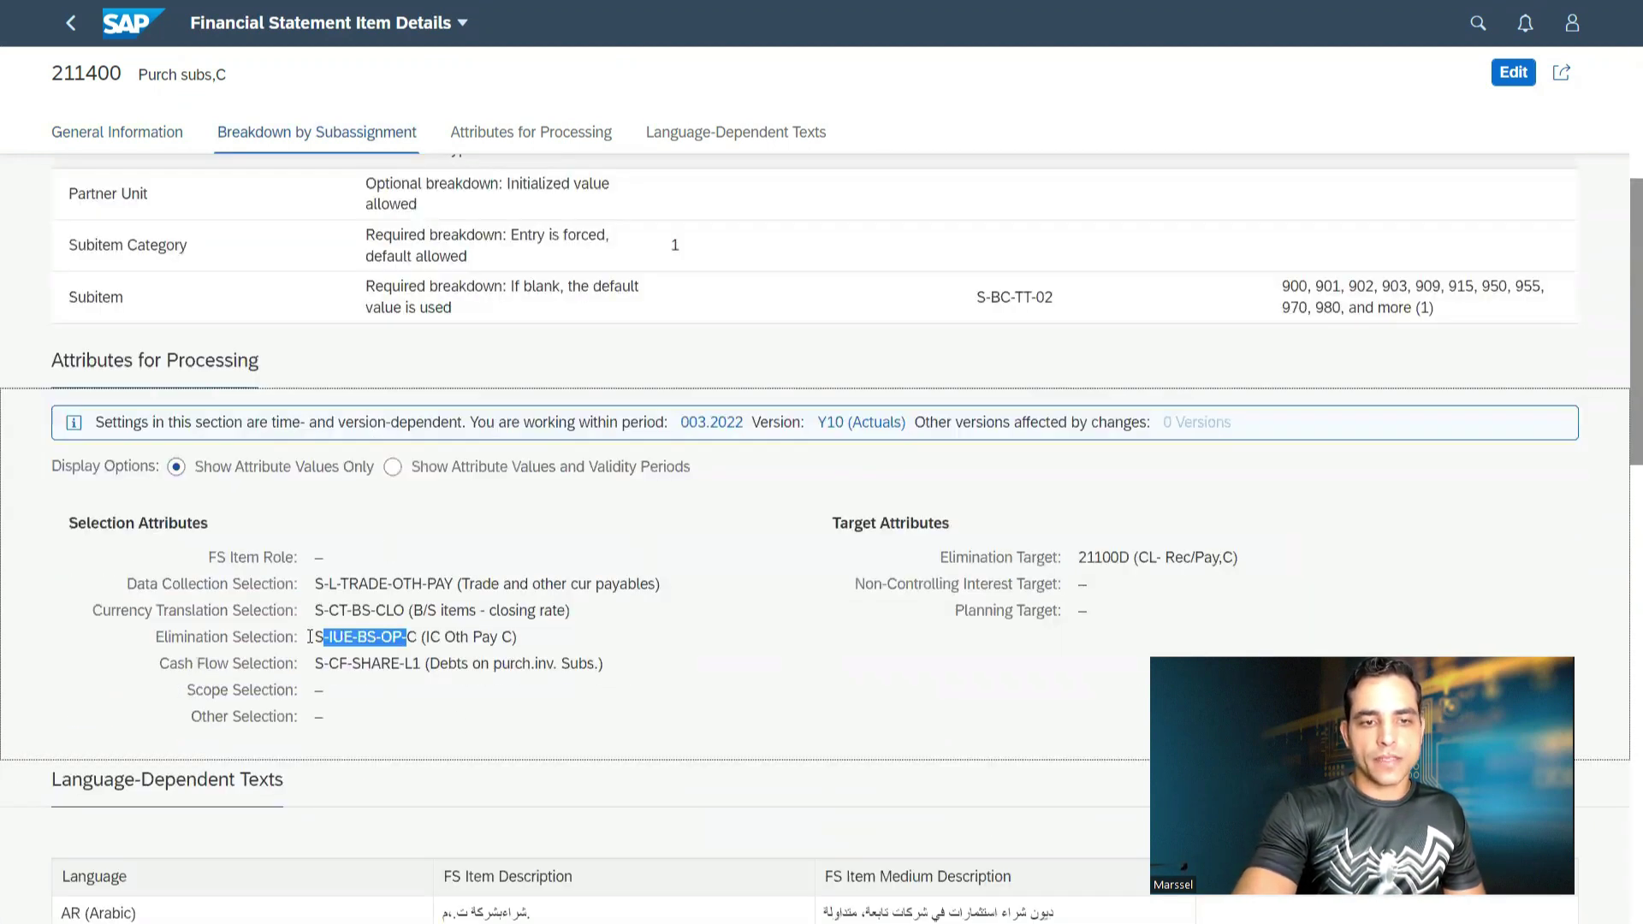
scroll(712, 612, "up", 5)
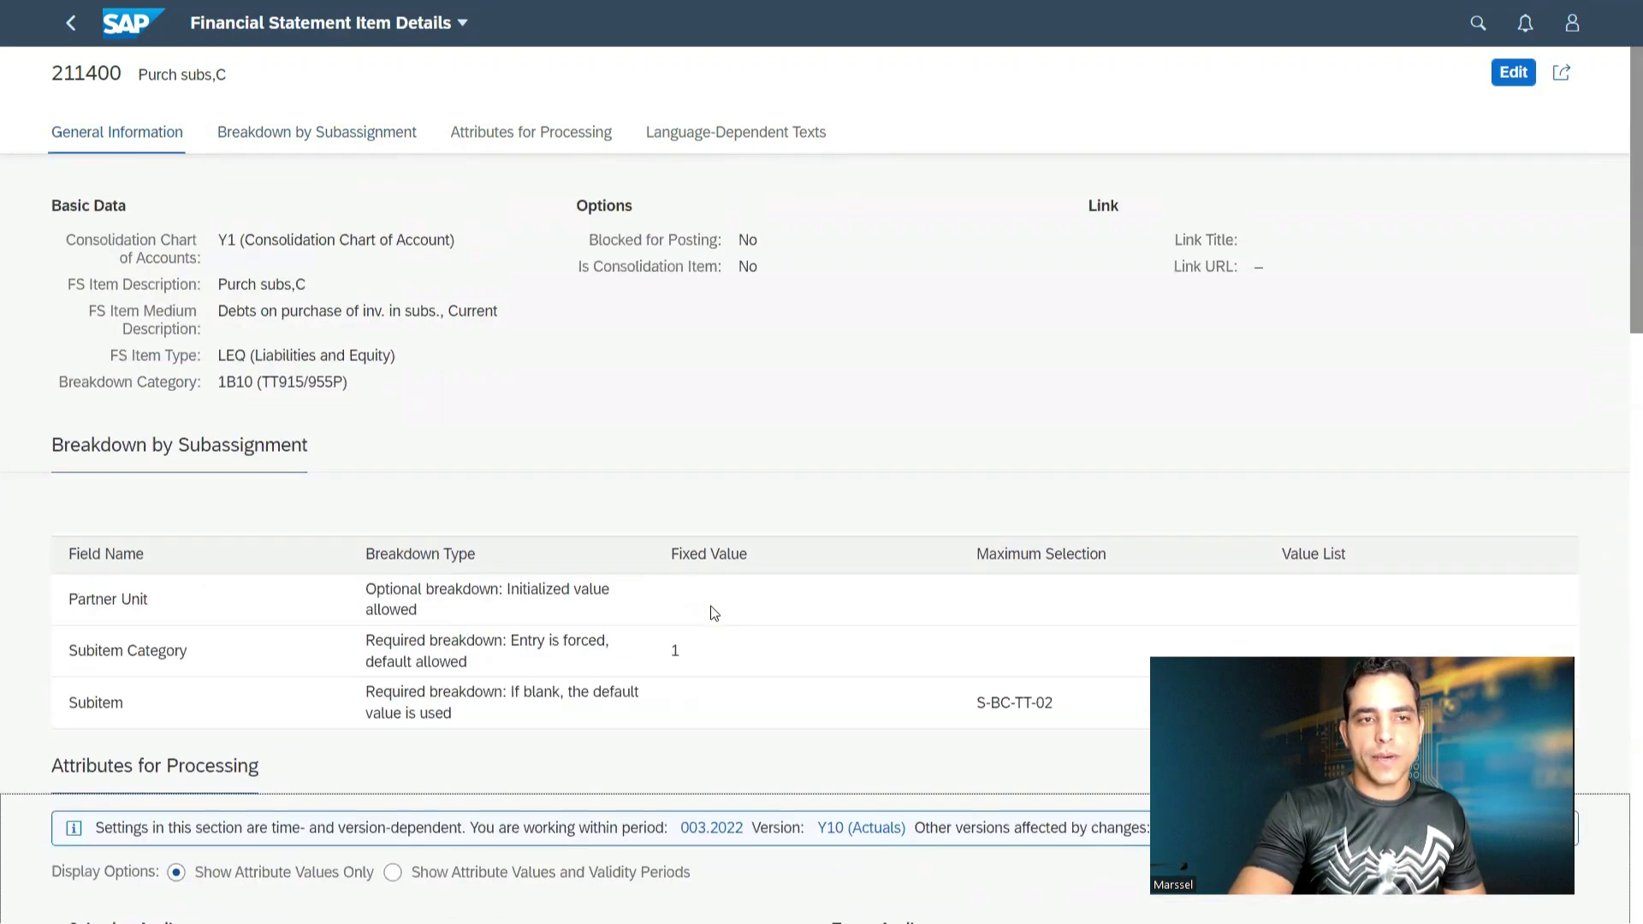
left_click(68, 22)
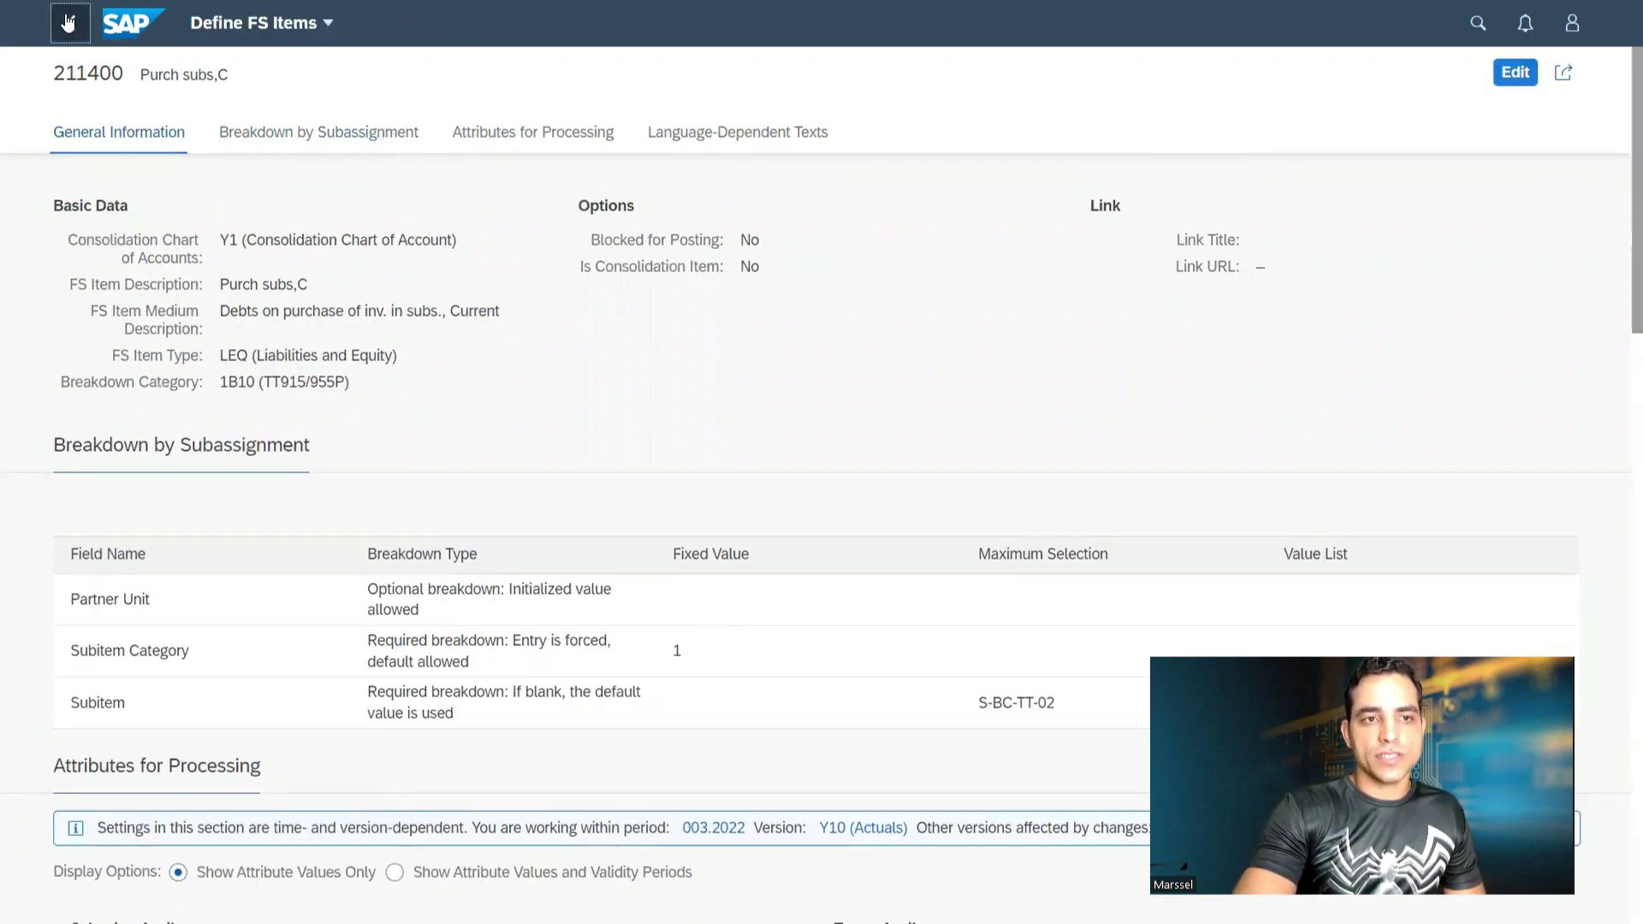
View the new revision in Map FS Items with G/L Accounts, then return home
left_click(68, 22)
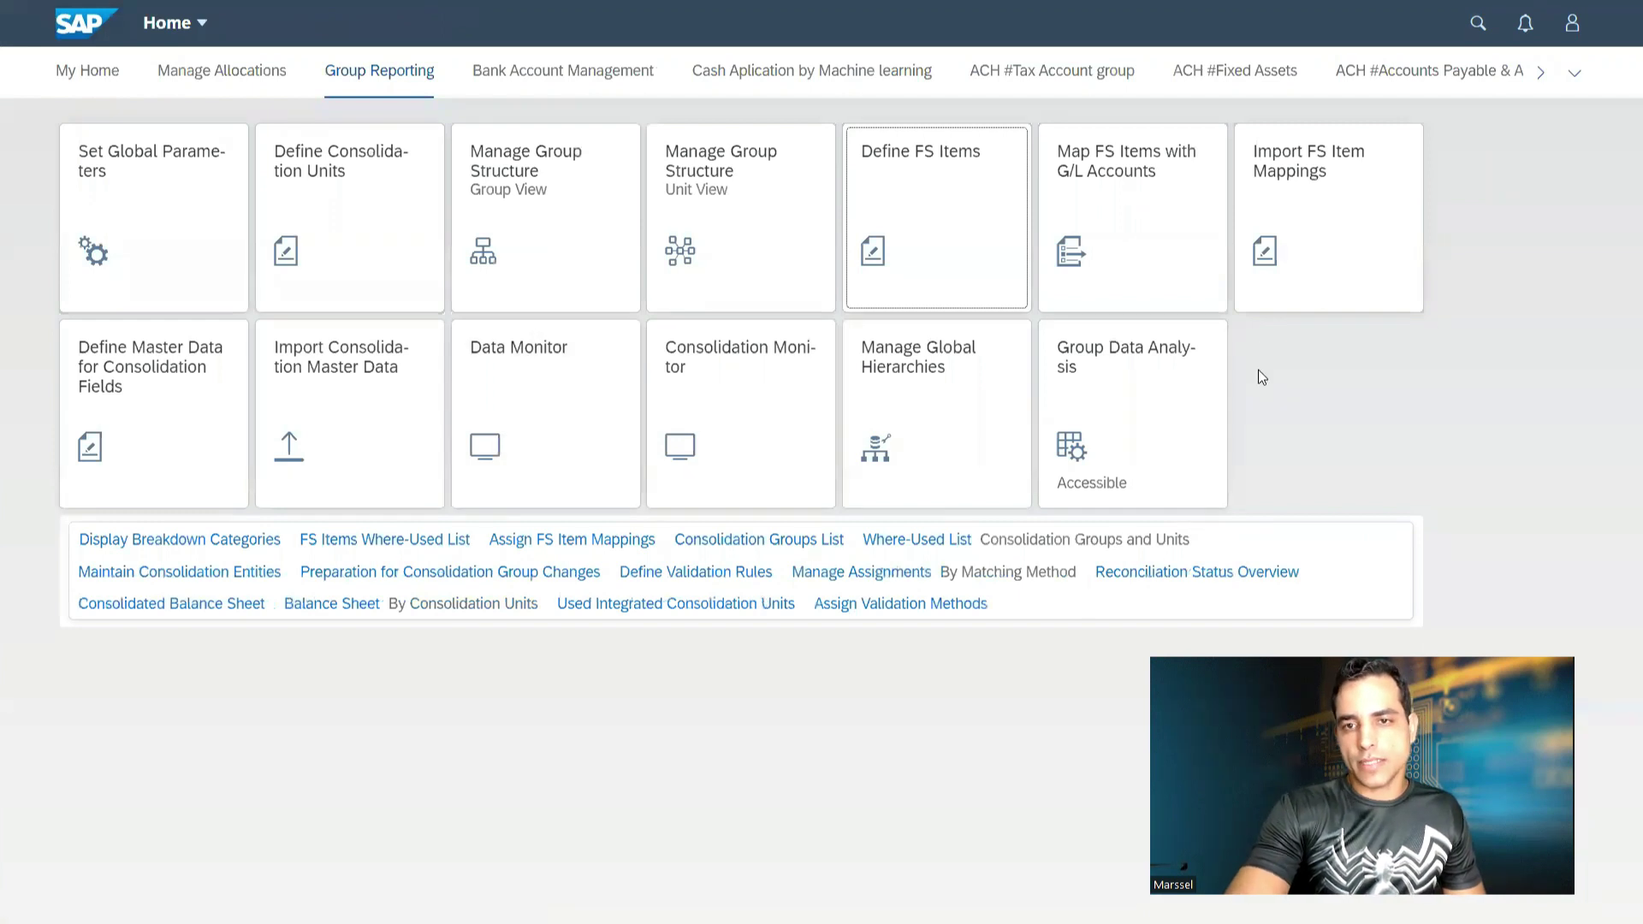
left_click(1177, 245)
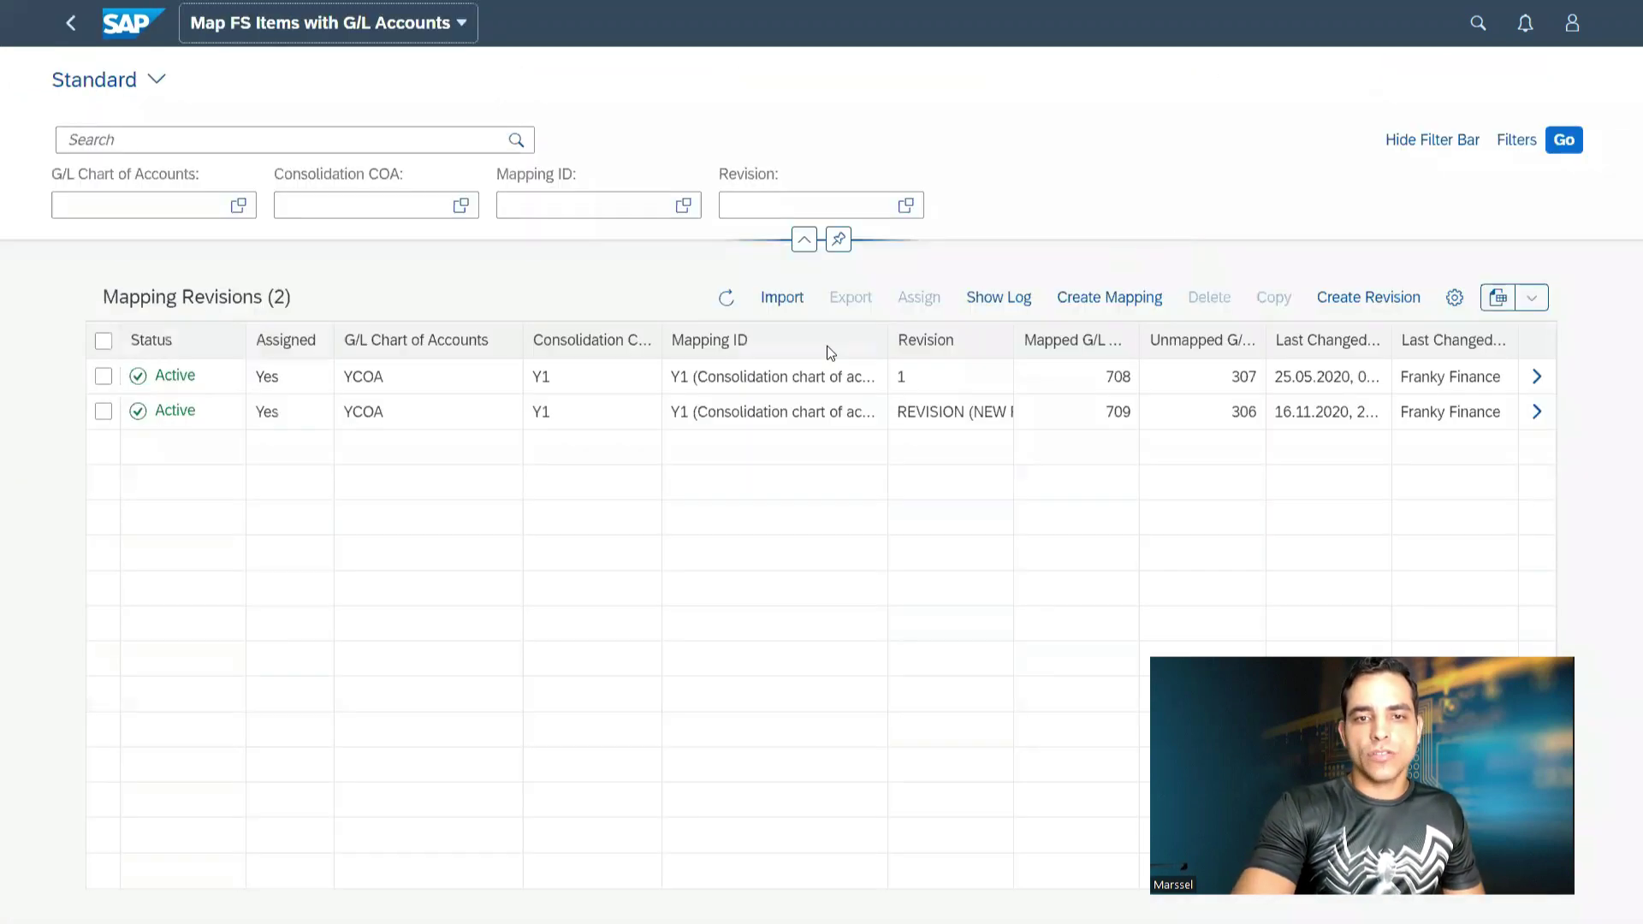
left_click(942, 411)
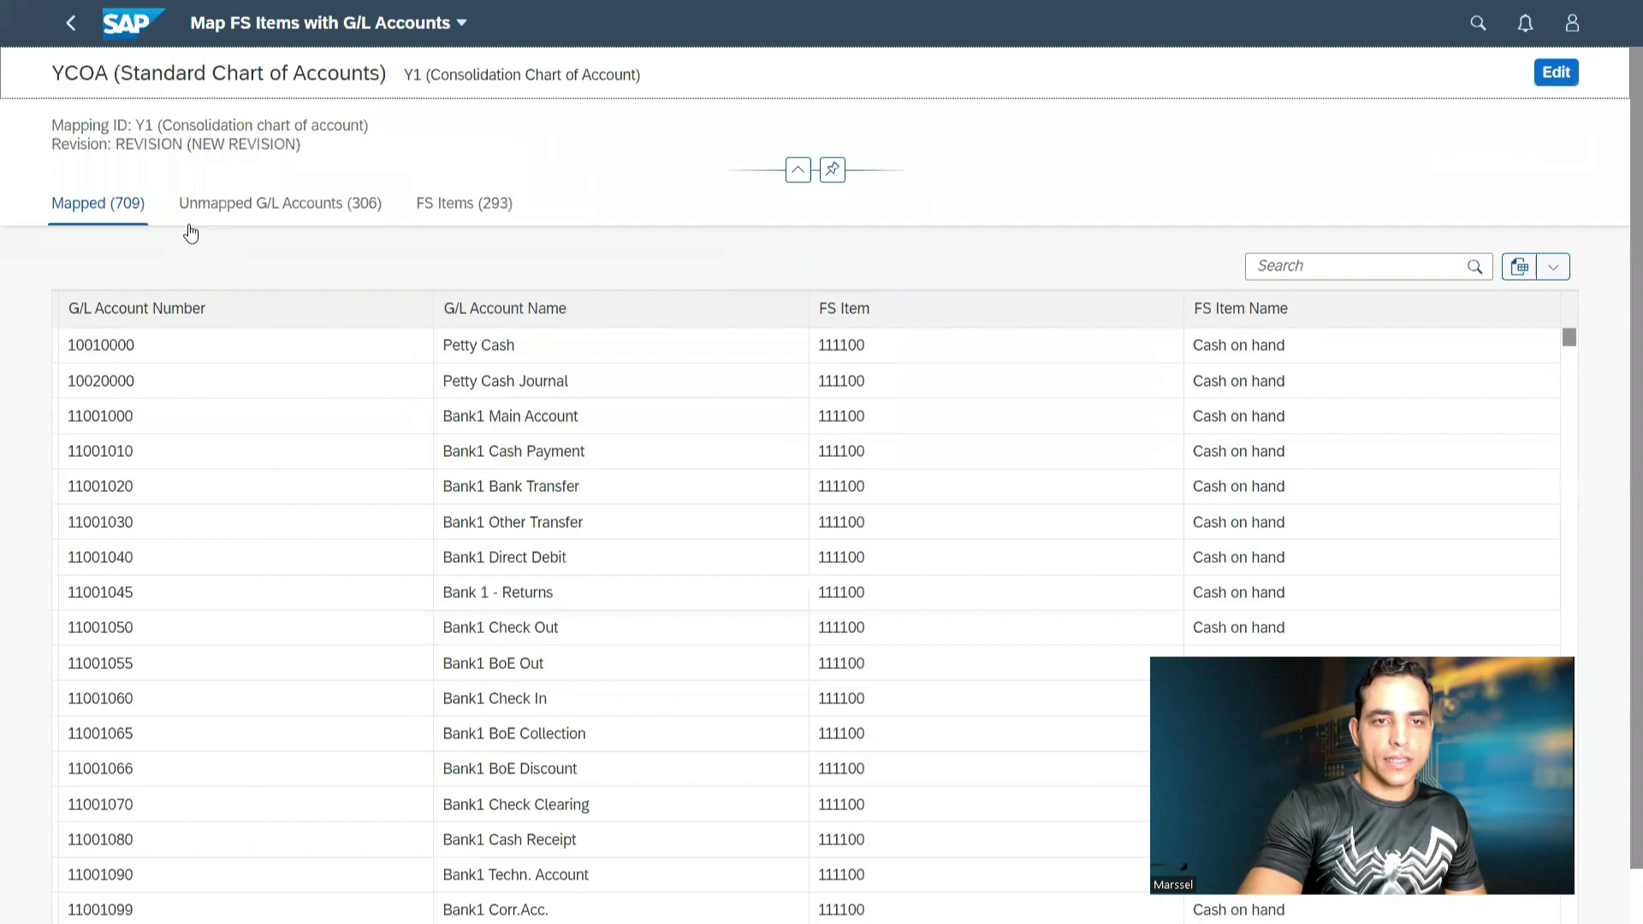
left_click(64, 39)
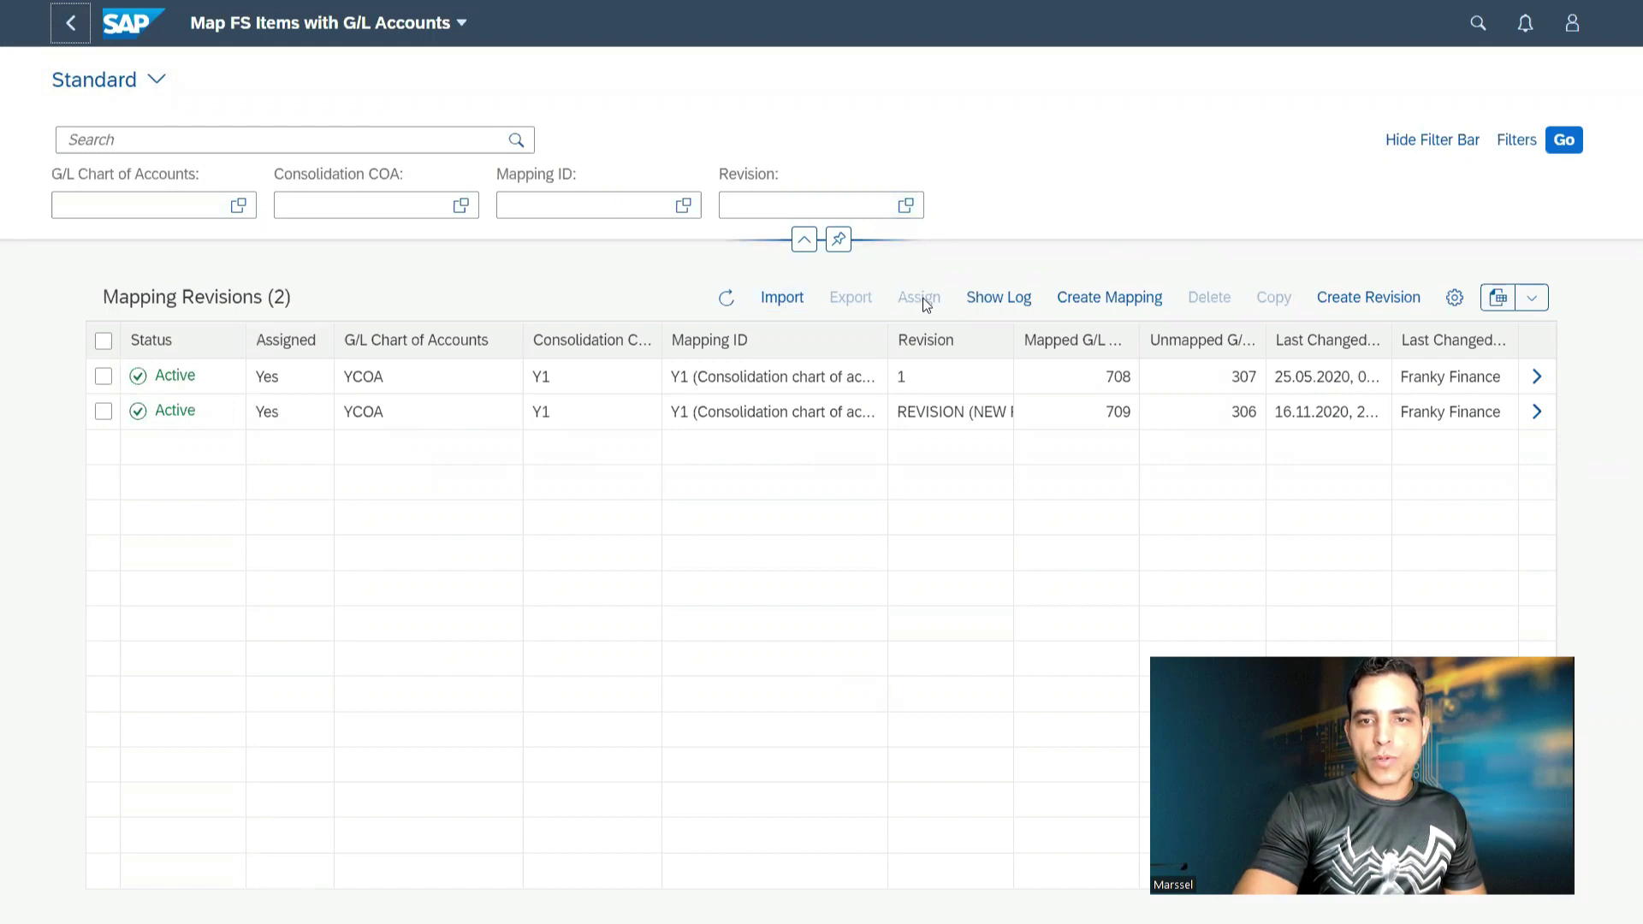
left_click(71, 24)
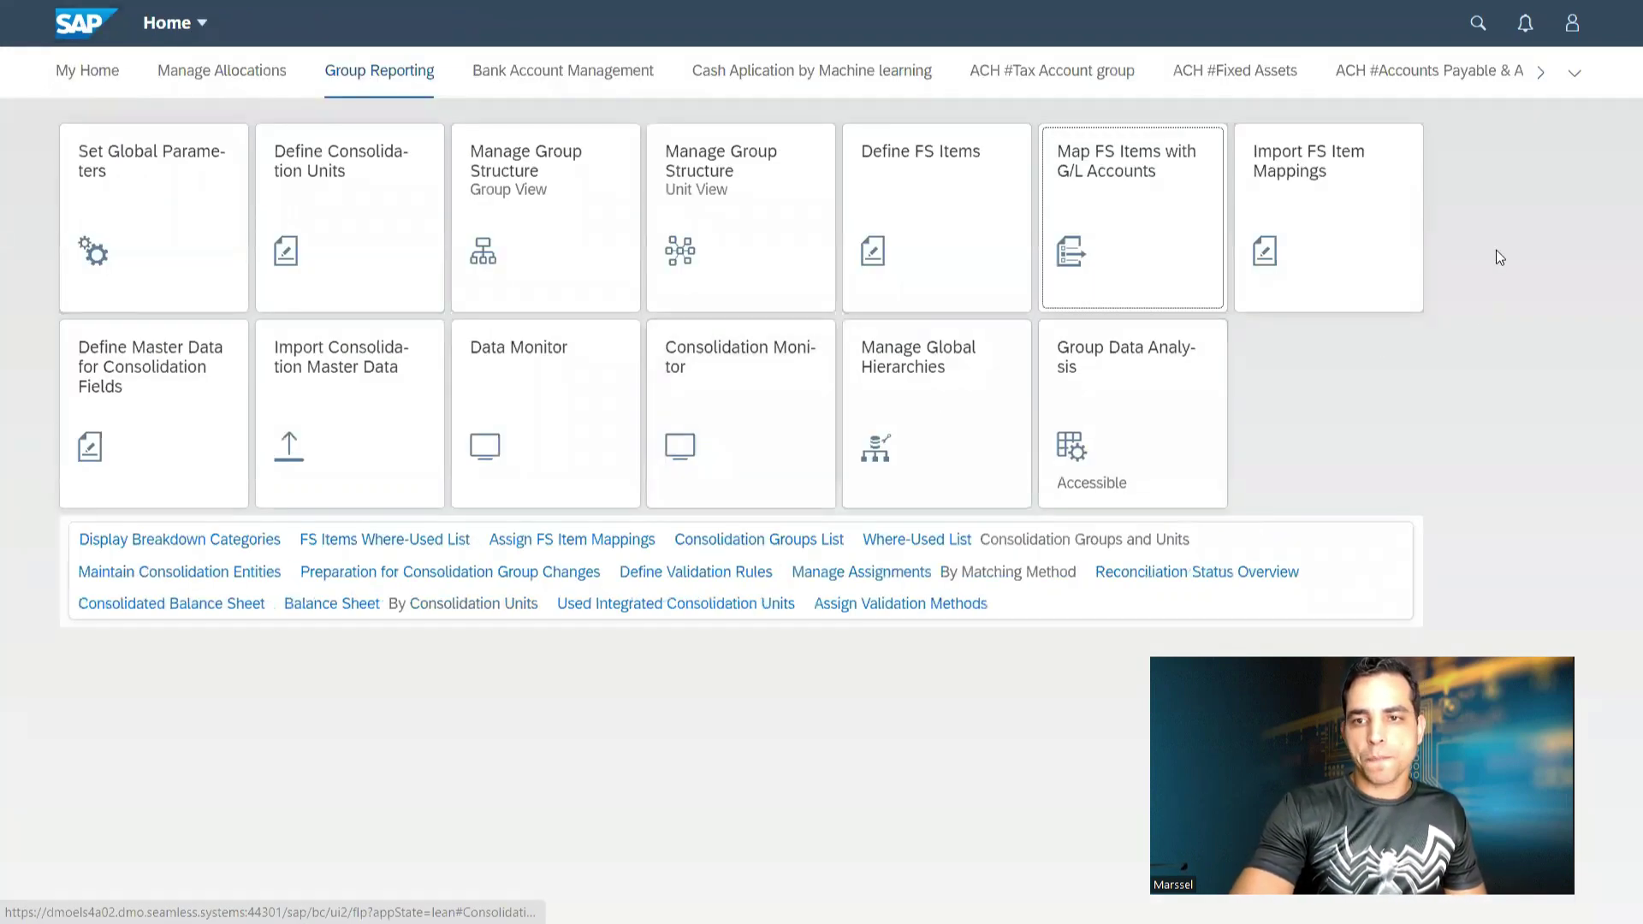
left_click(1347, 232)
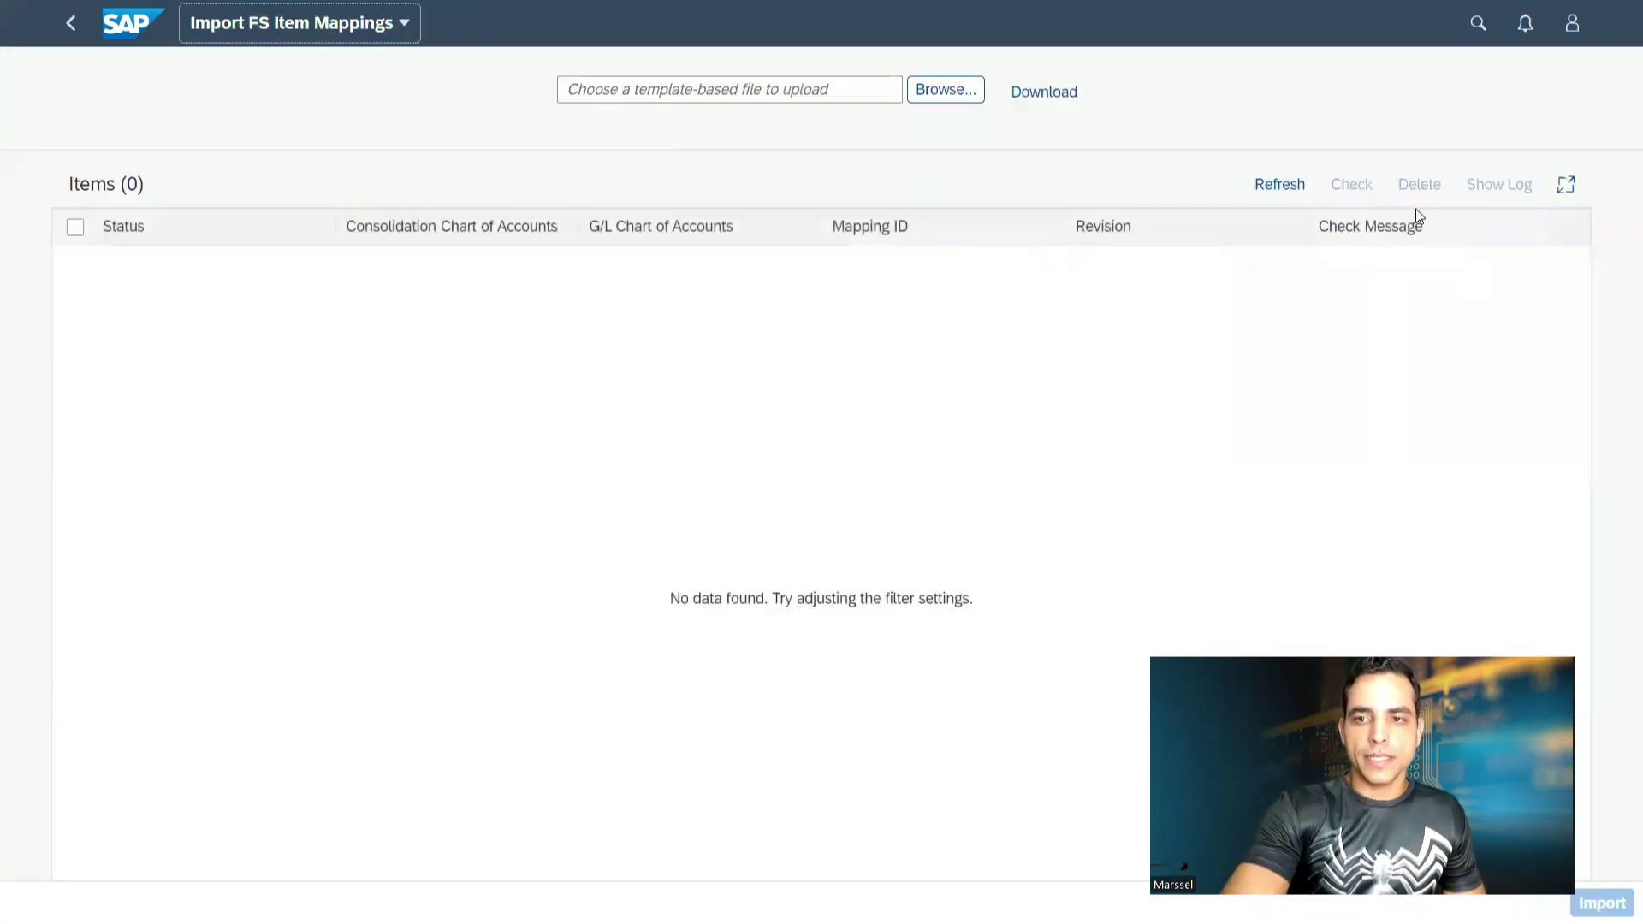
left_click(1048, 100)
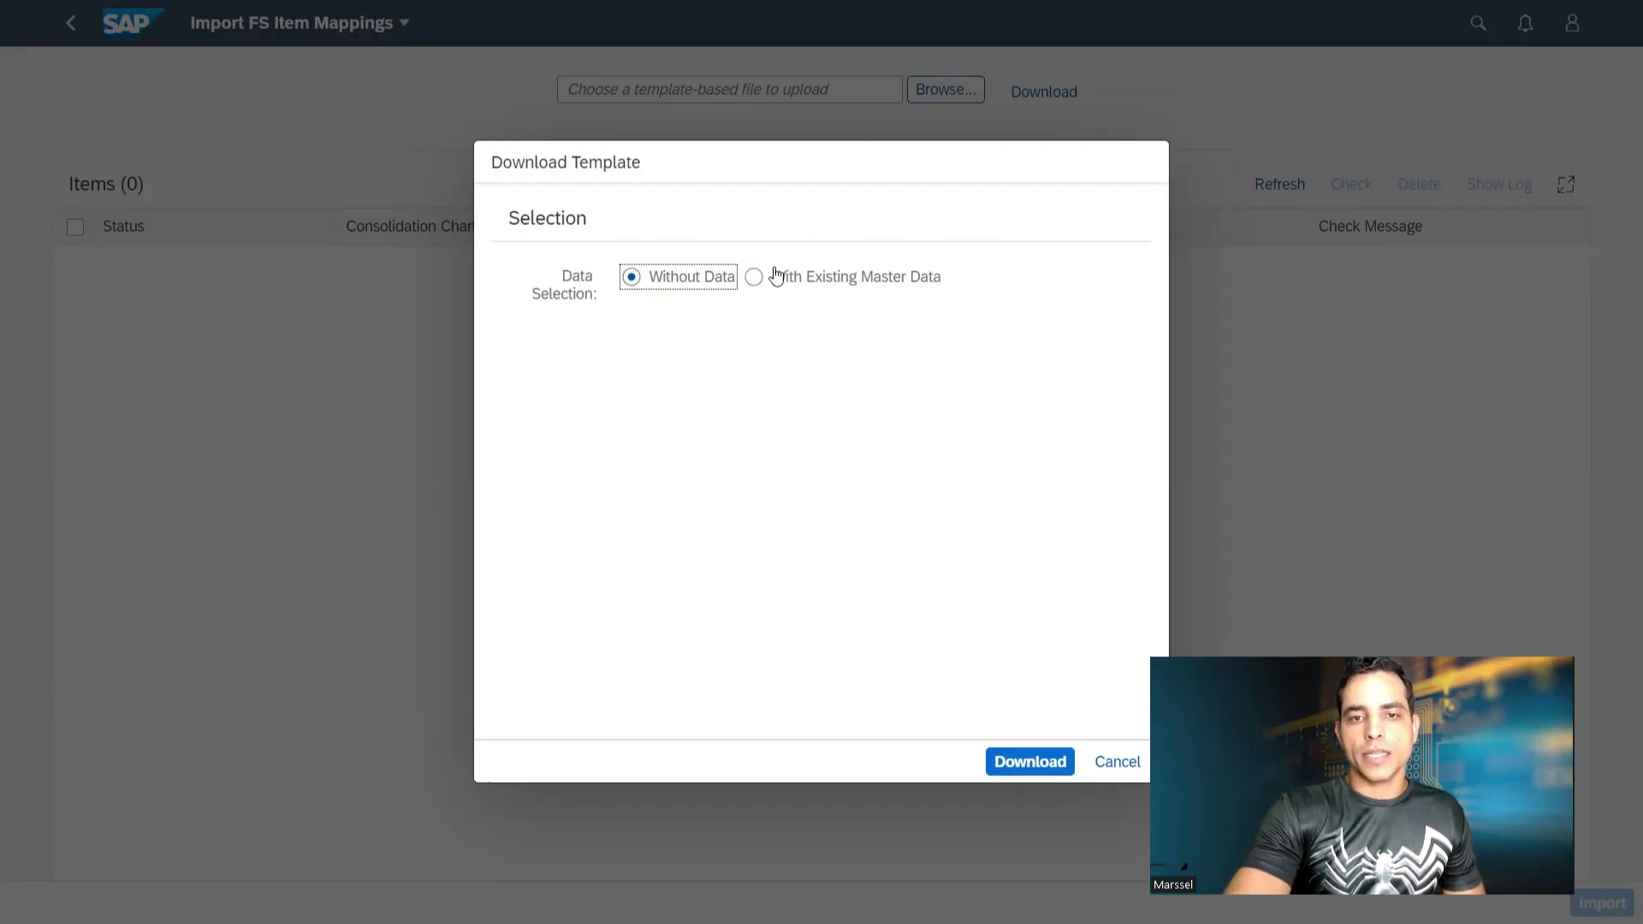
left_click(755, 278)
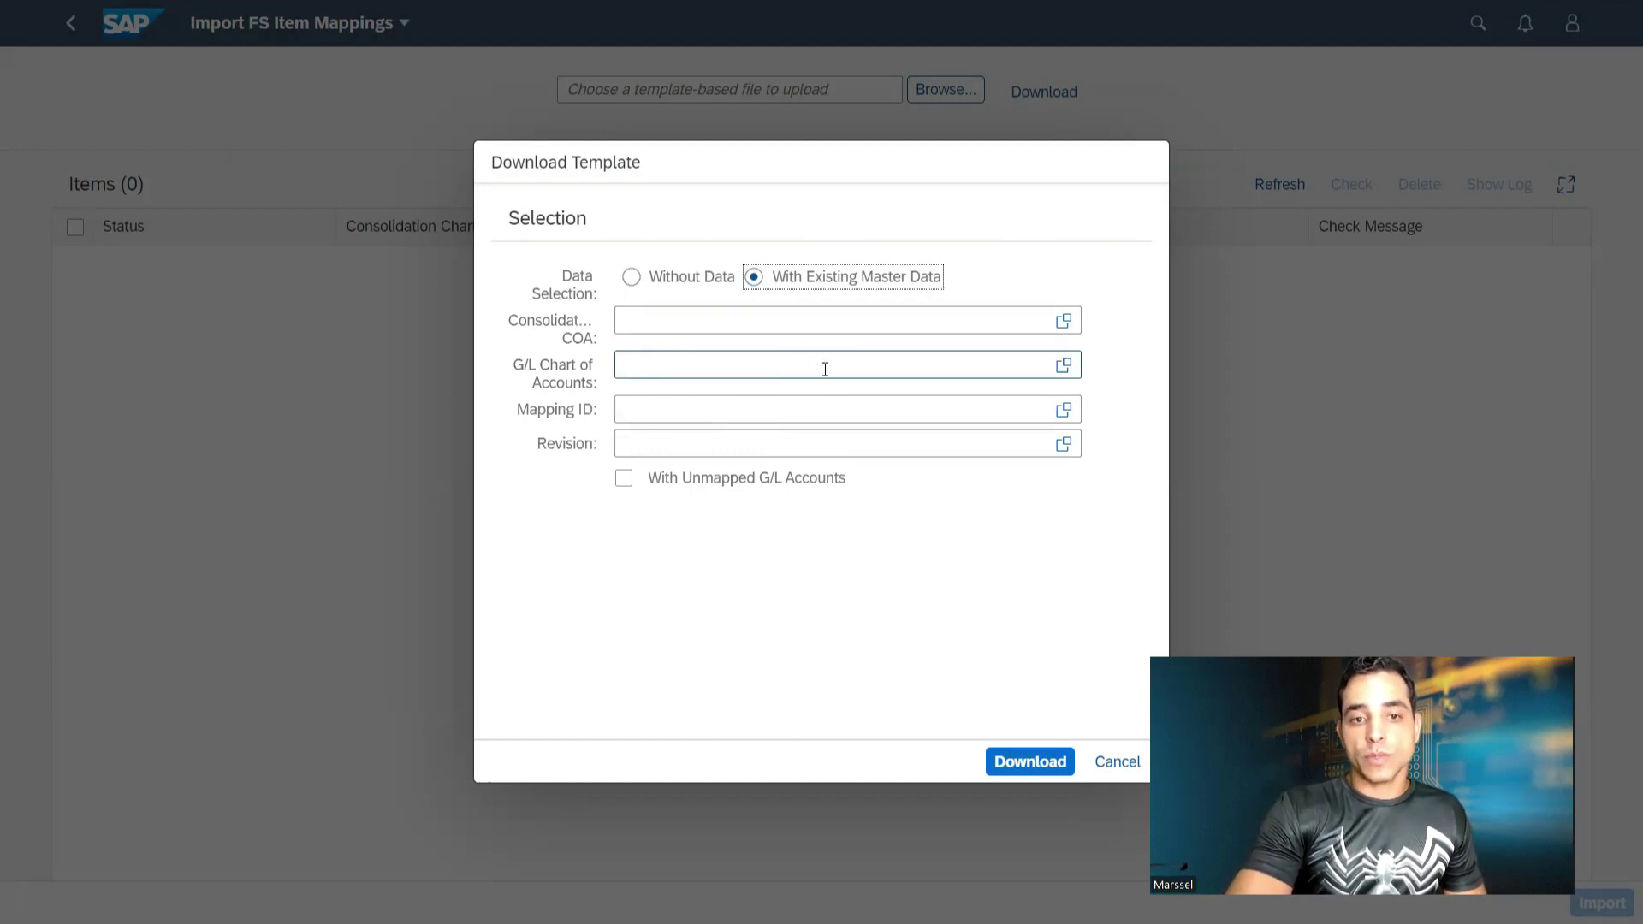
left_click(831, 371)
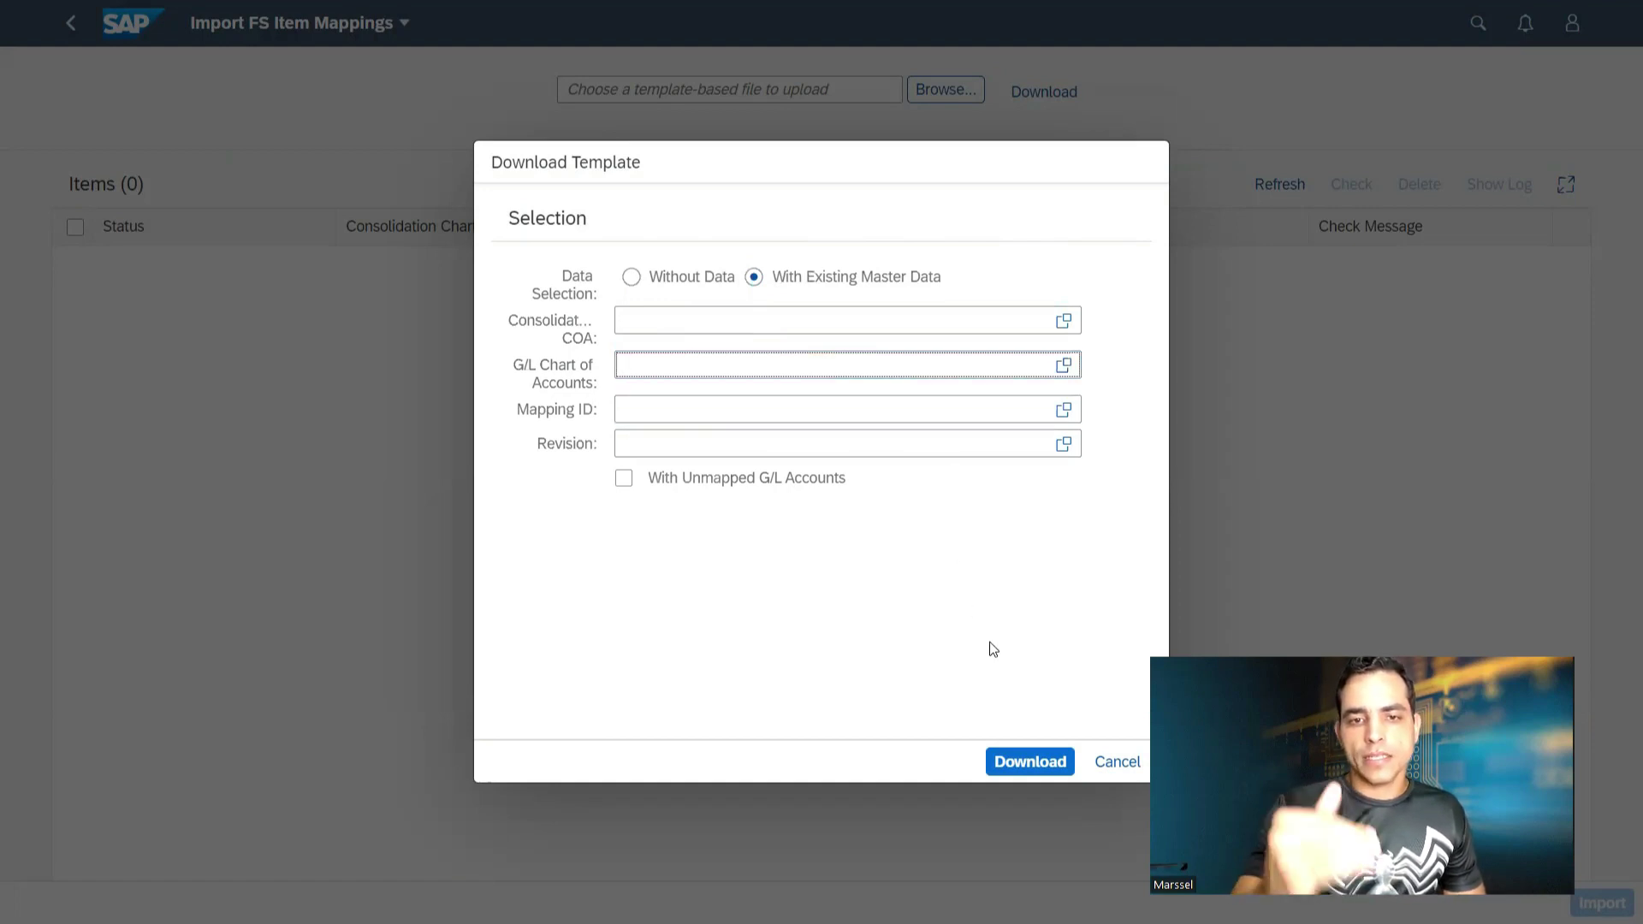
left_click(1121, 780)
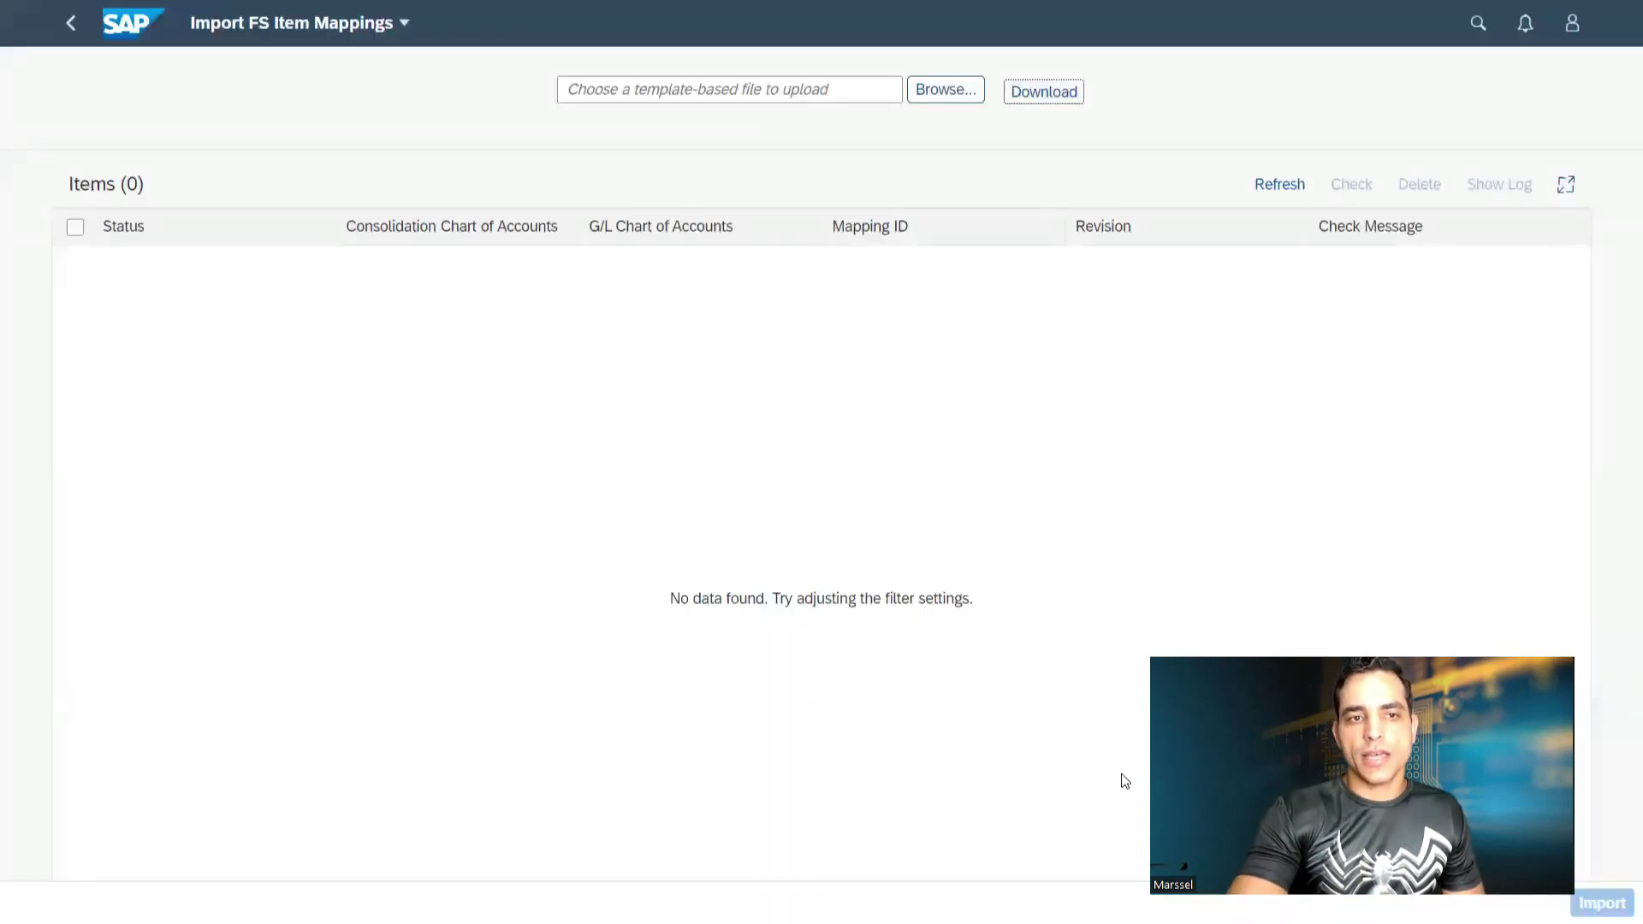
left_click(71, 28)
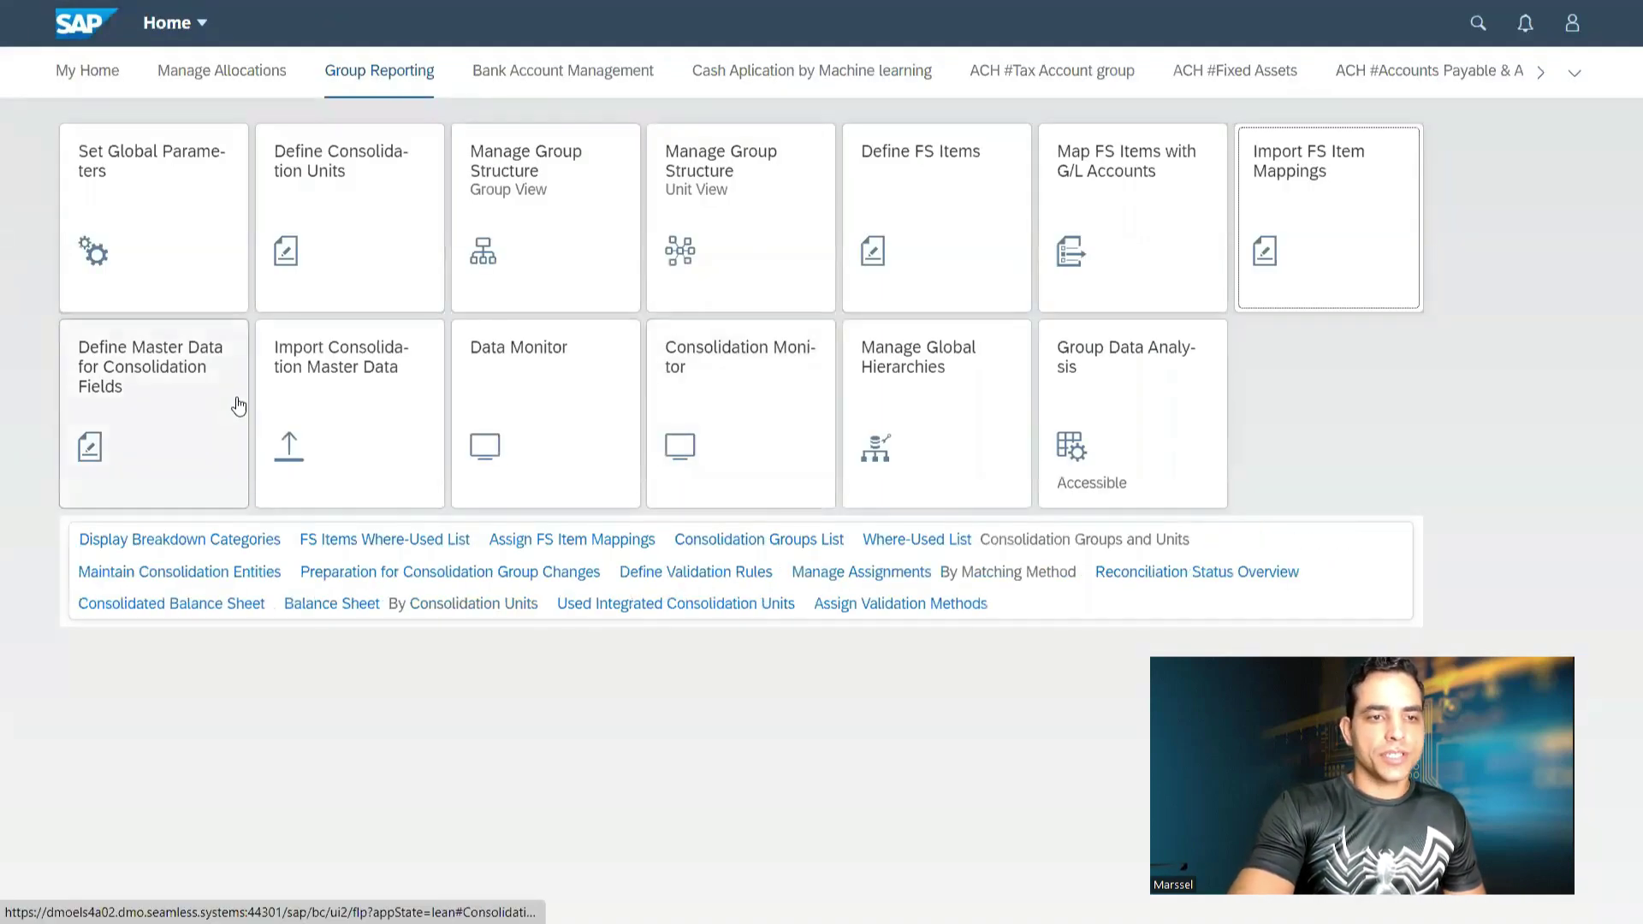
Visit Define Master Data for Consolidation Fields, then open the Data Monitor for CG1
left_click(210, 420)
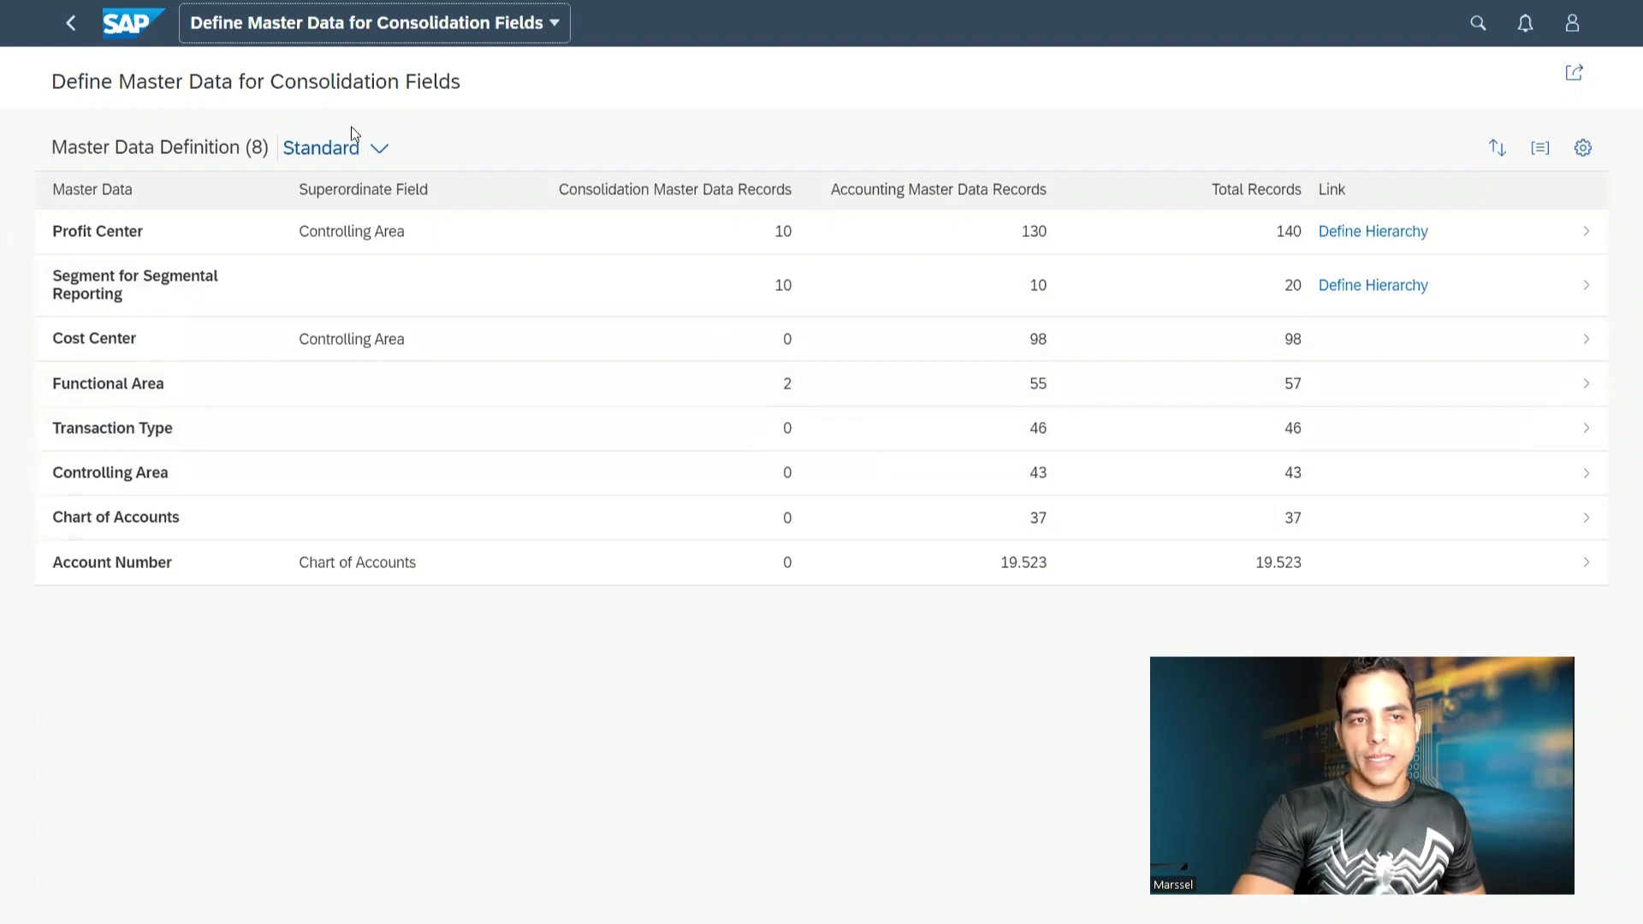
left_click(71, 23)
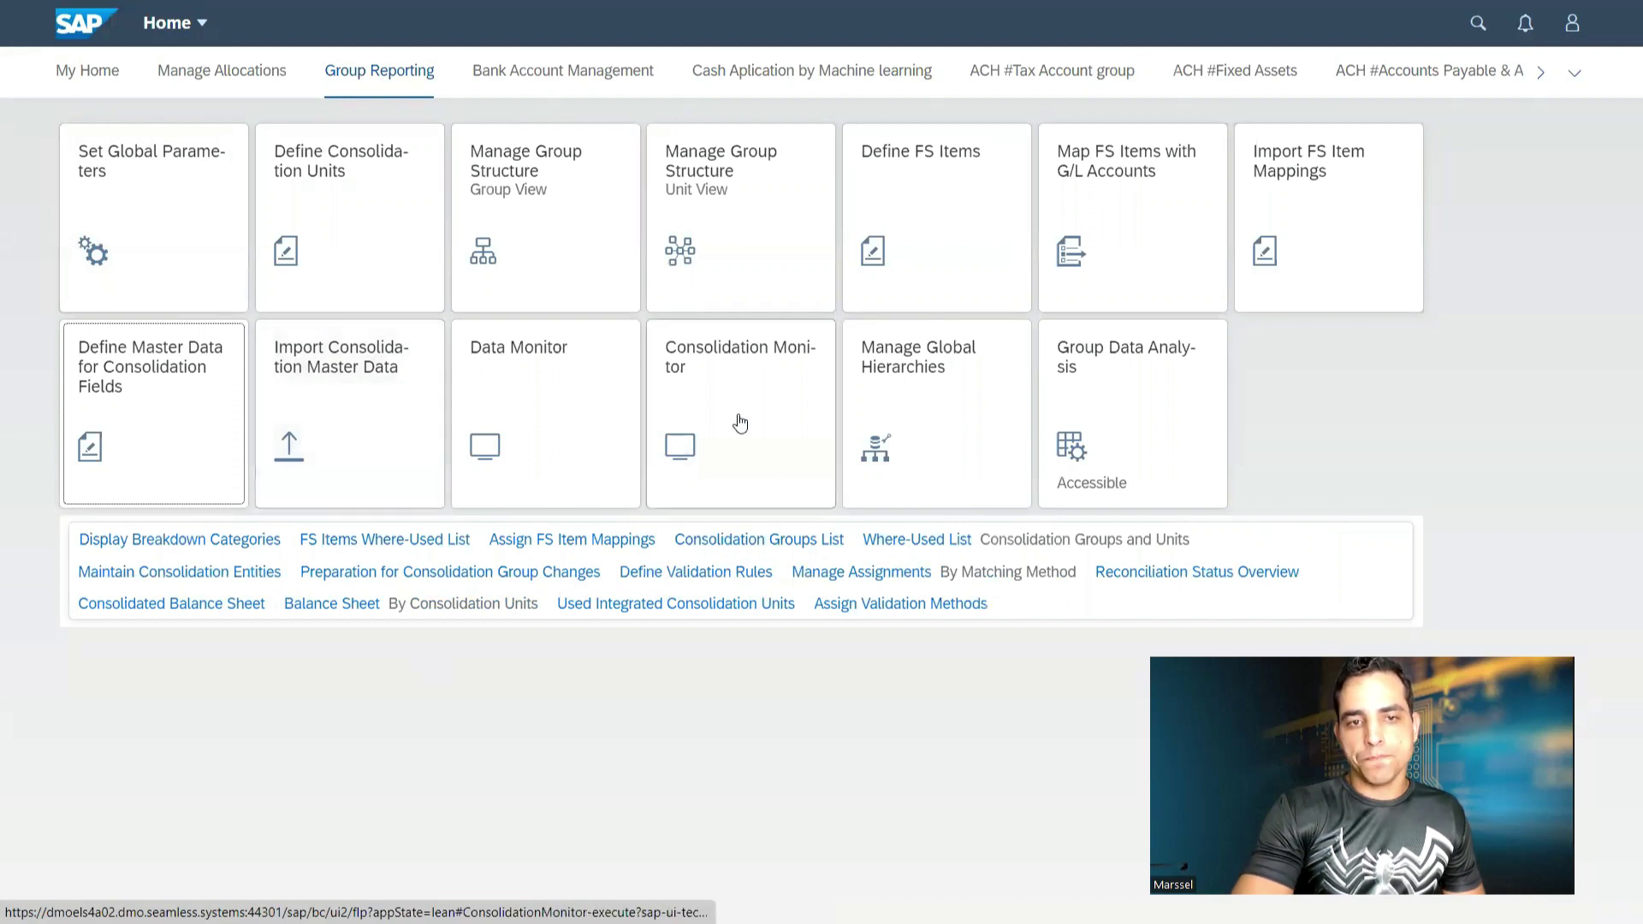
left_click(529, 407)
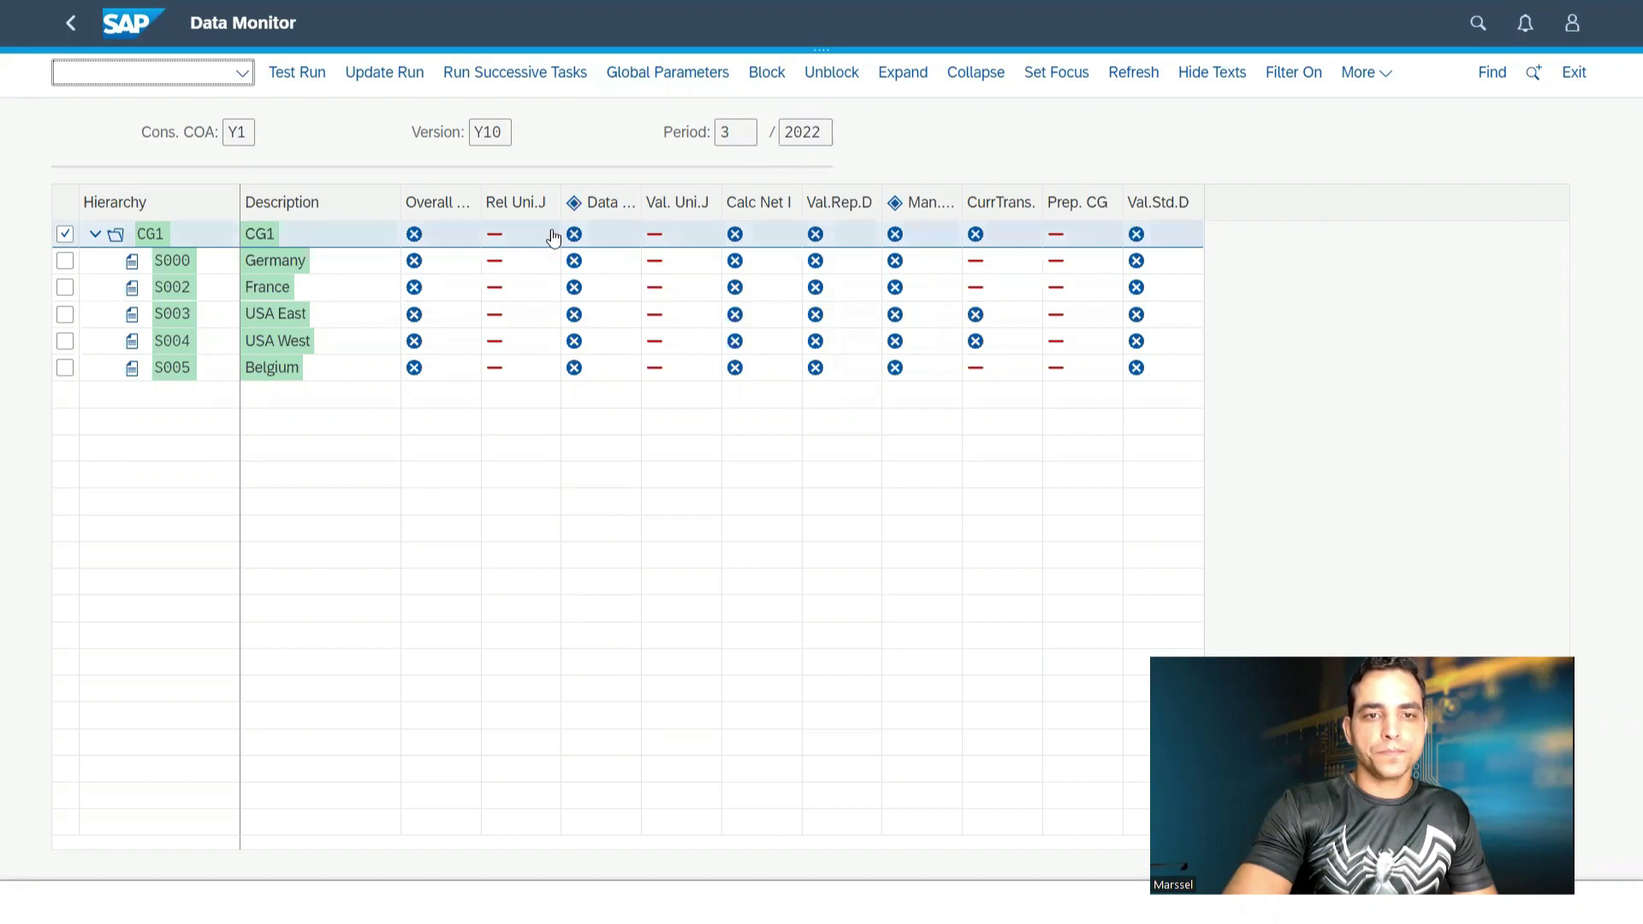
Open period 003/2022 for group CG1 from its Overall status menu
left_click(414, 237)
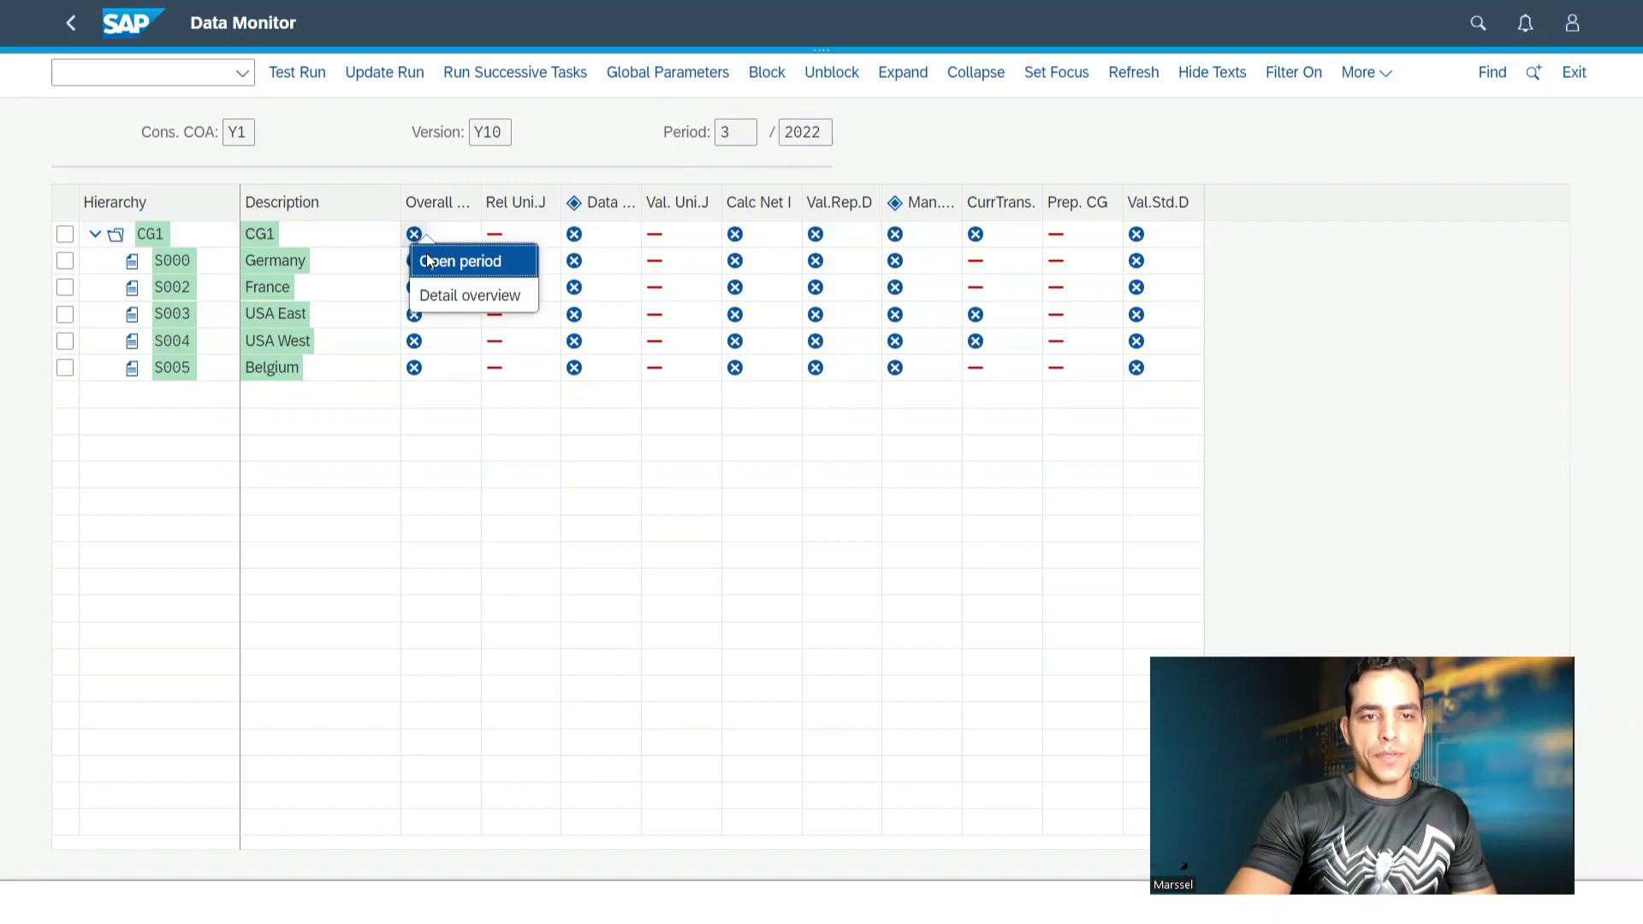
left_click(429, 262)
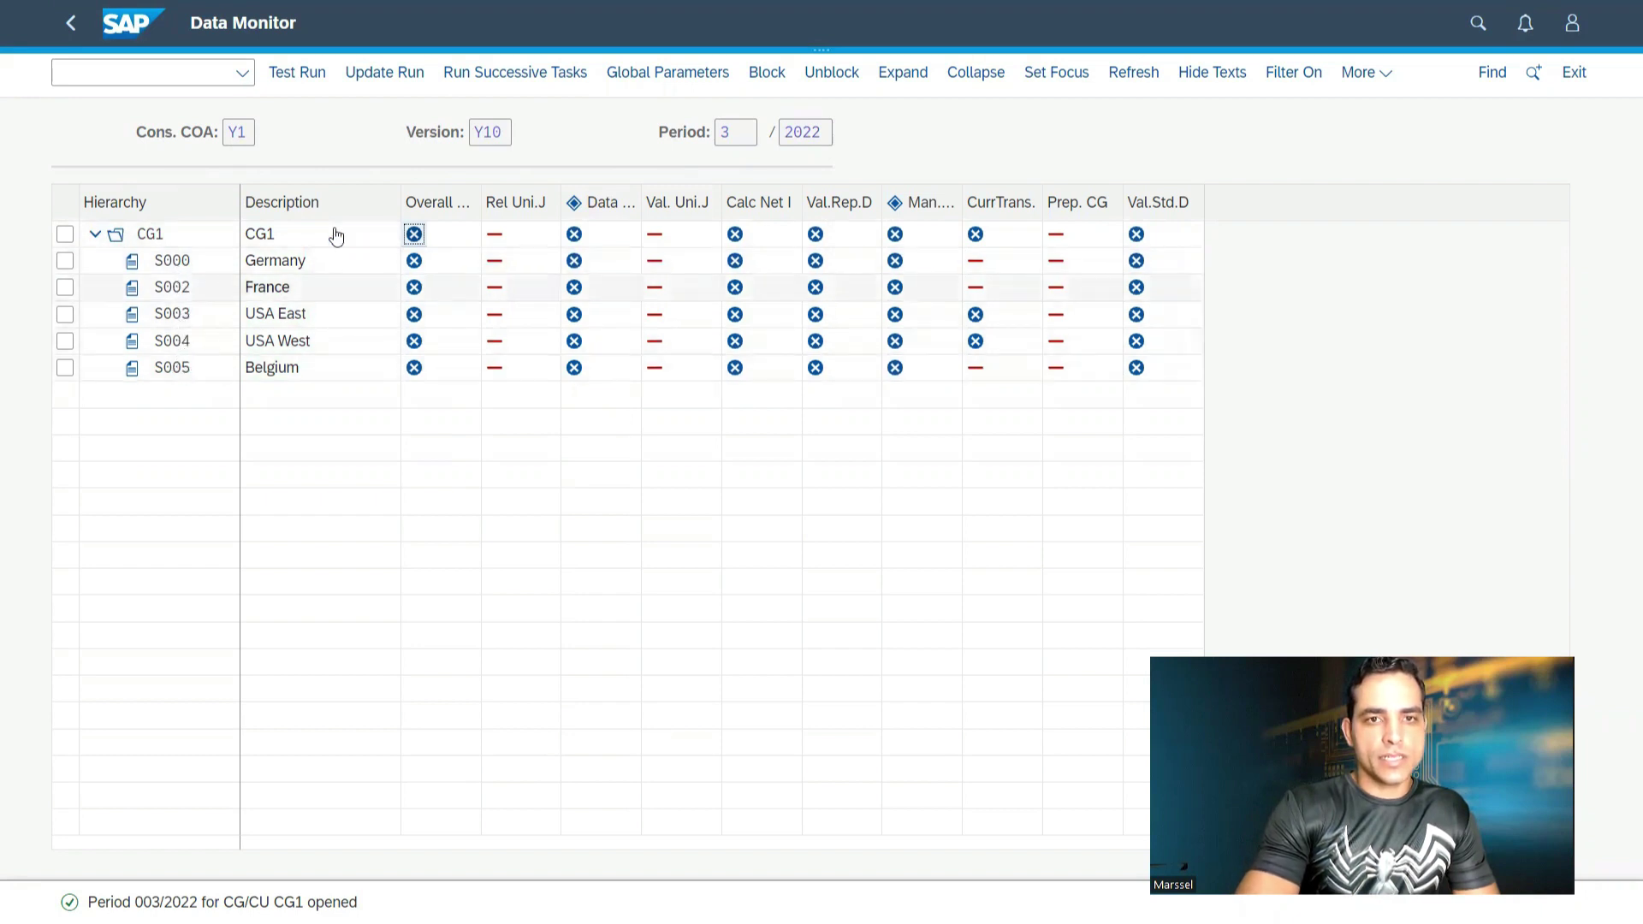
left_click(665, 75)
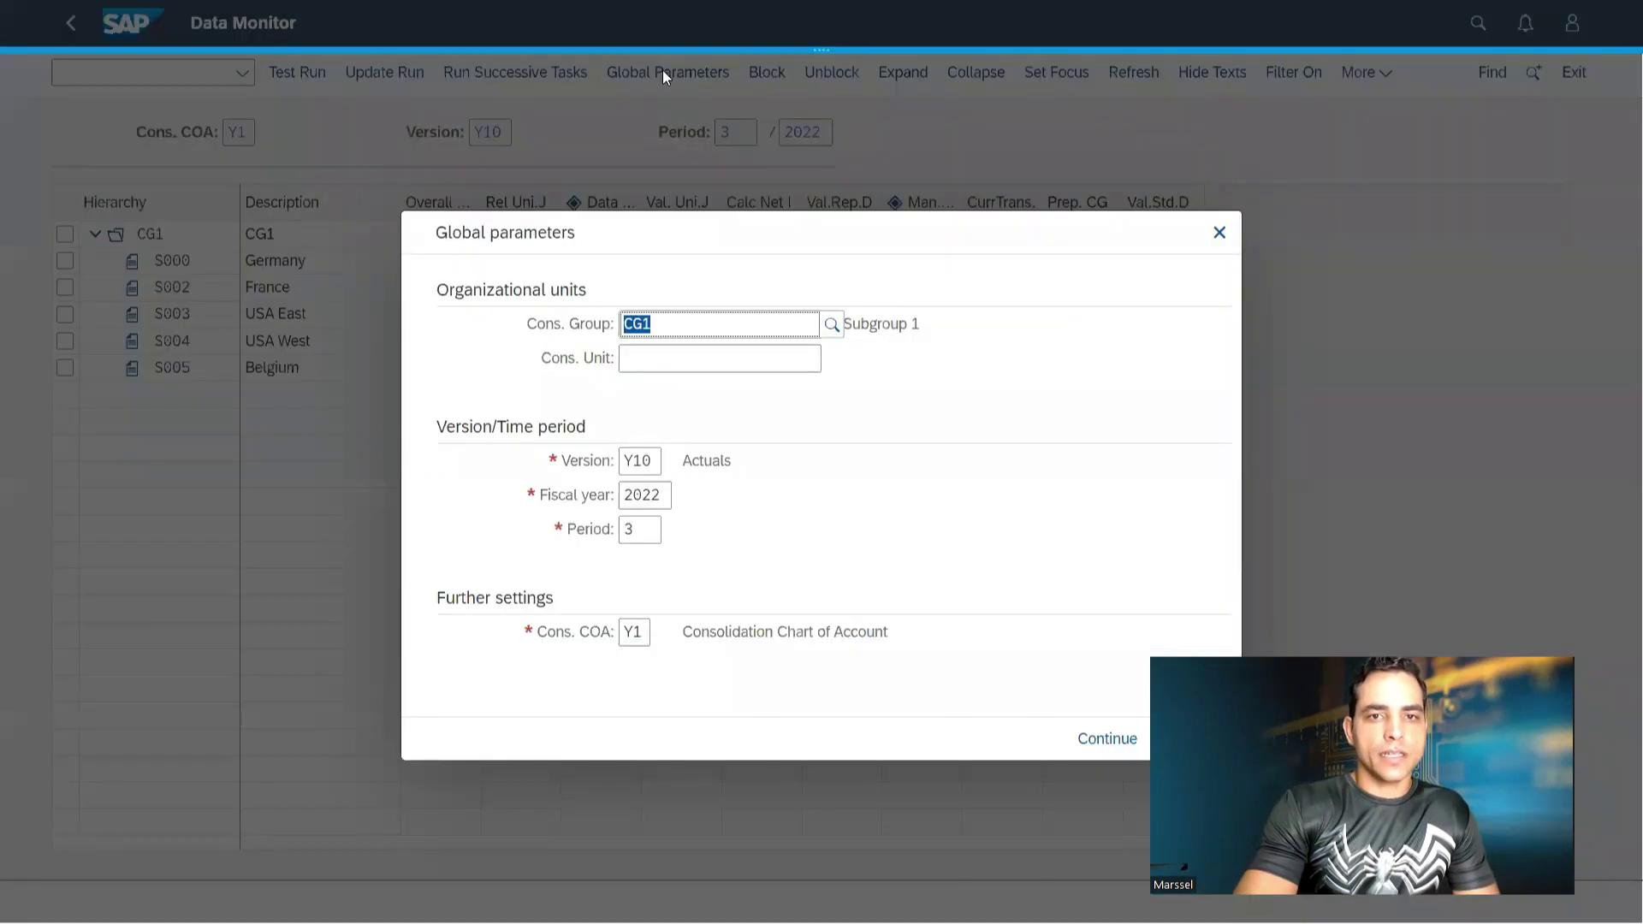
left_click(651, 363)
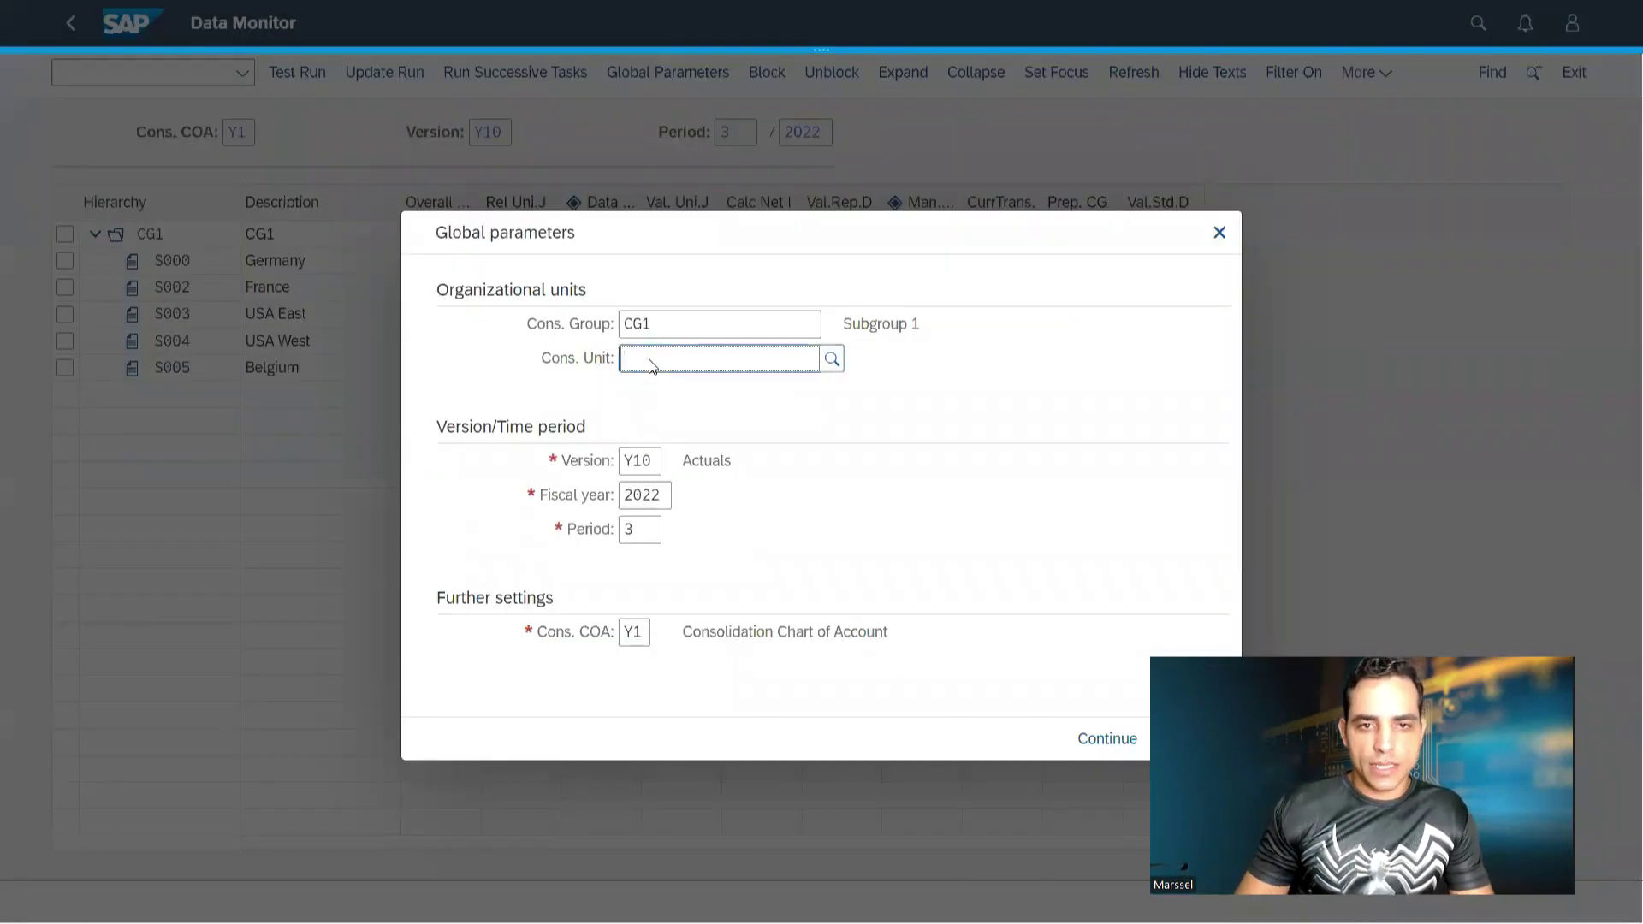
type("s003")
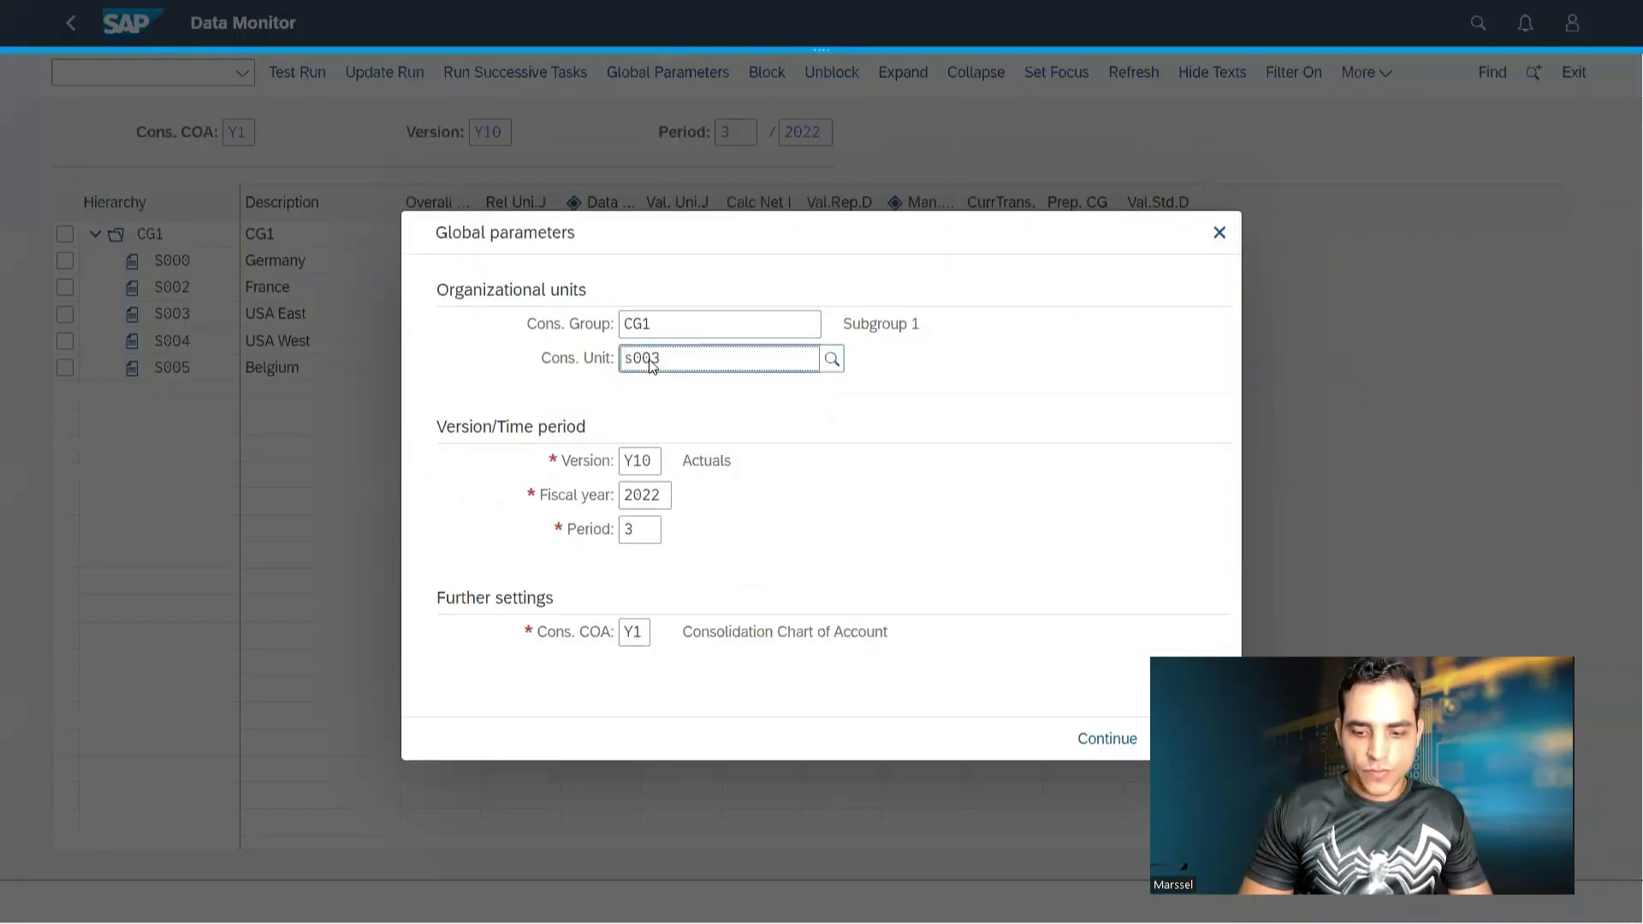
key("Return")
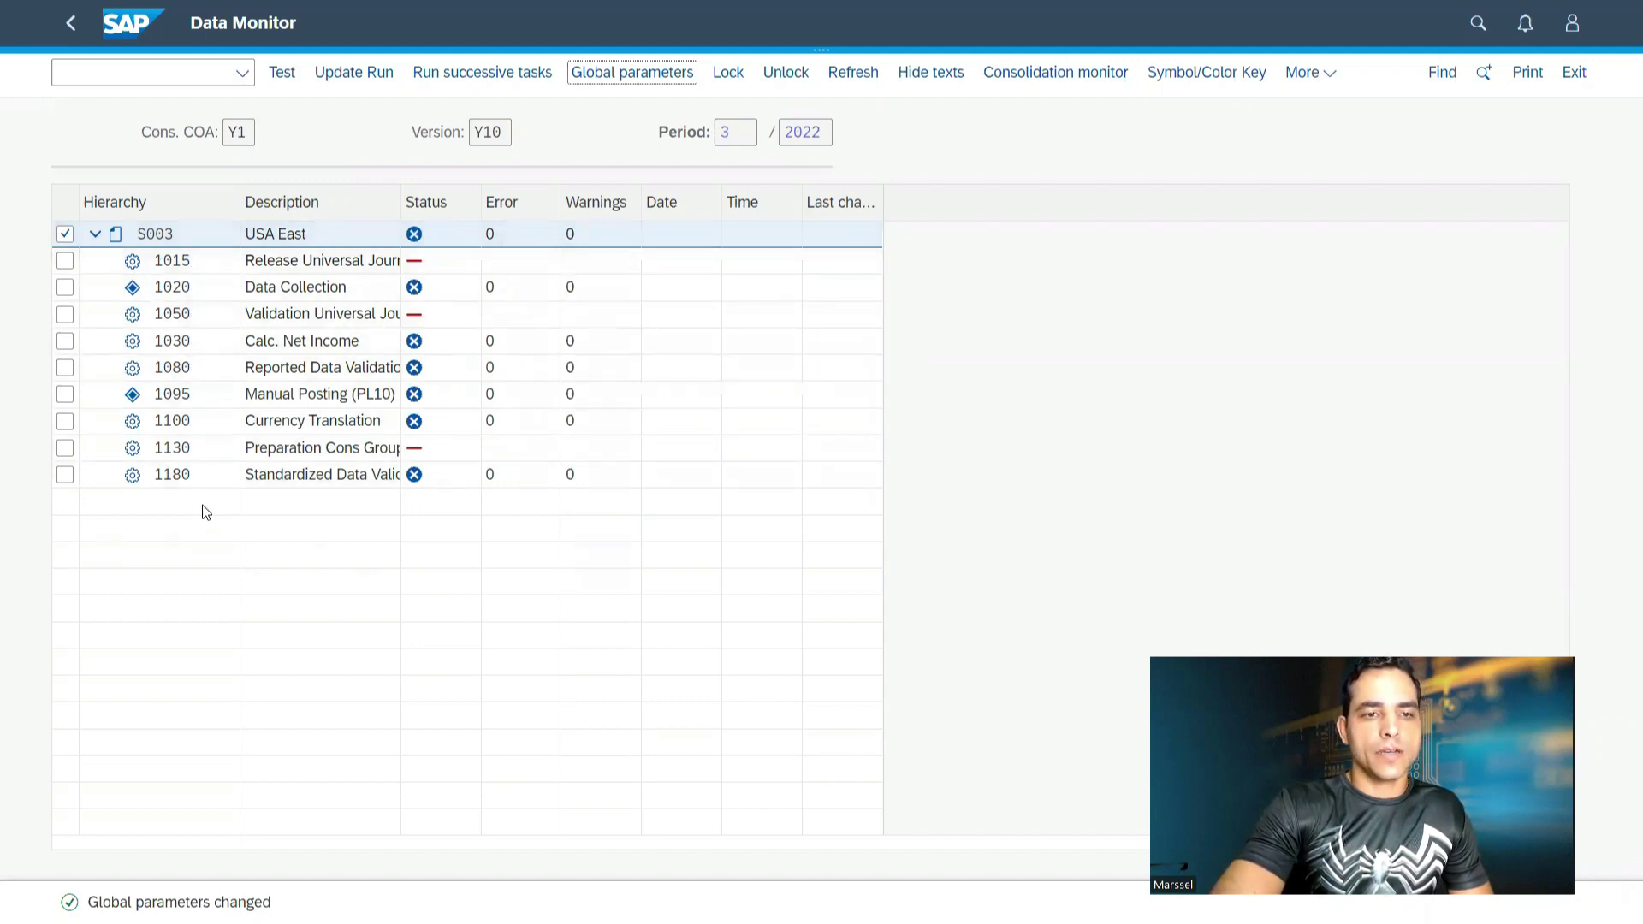
left_click(611, 72)
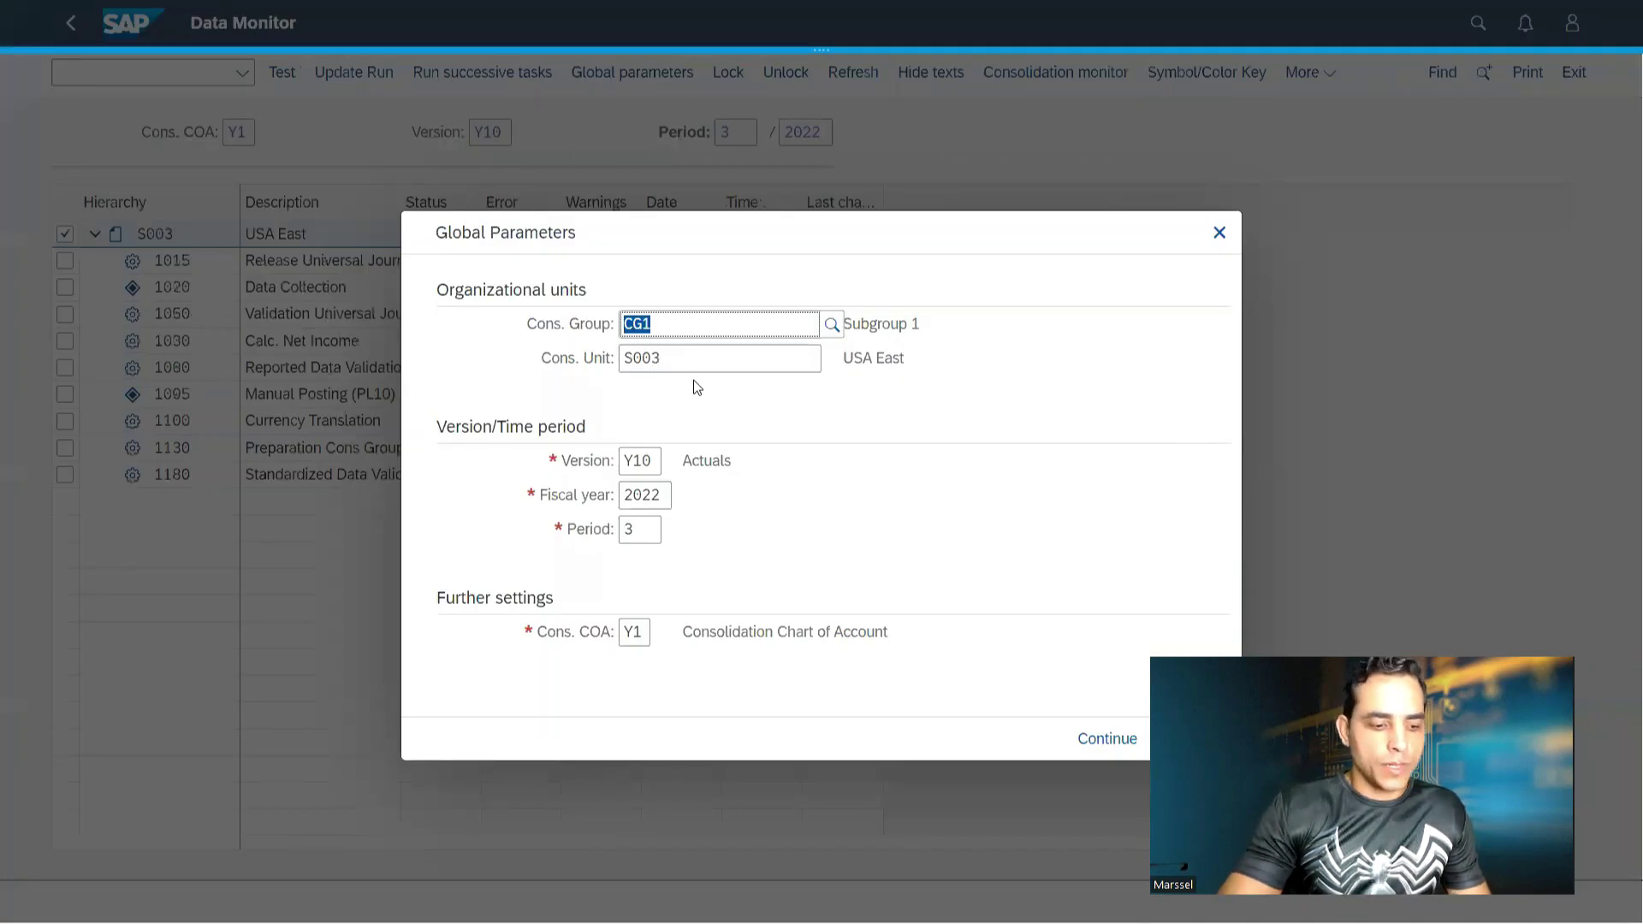
key("Tab")
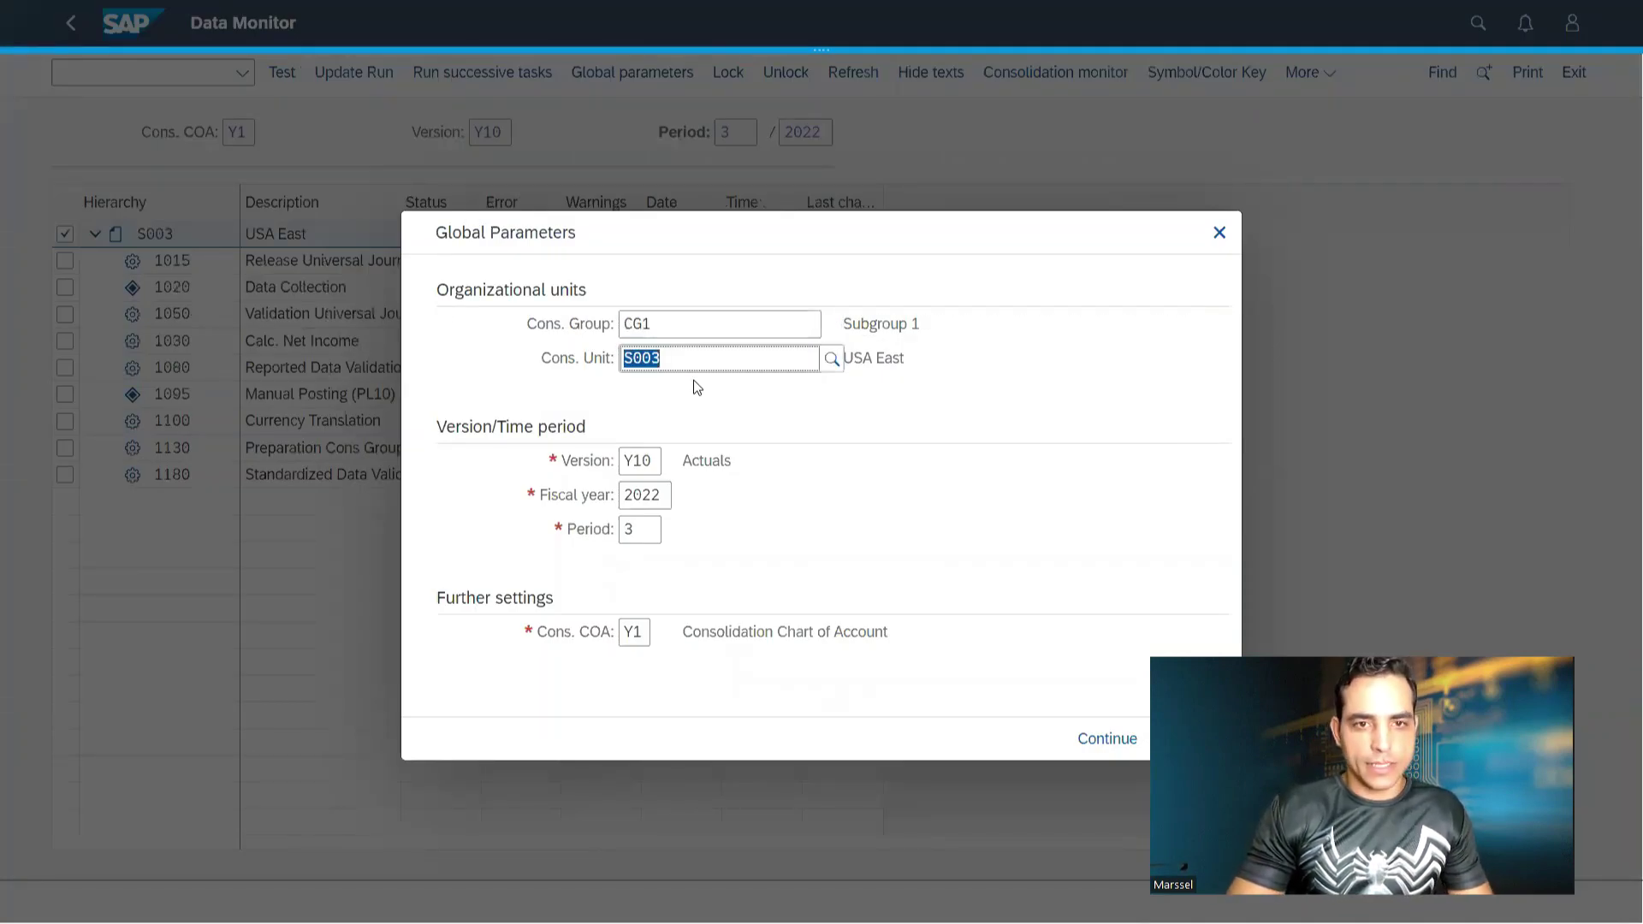
key("BackSpace")
key("Return")
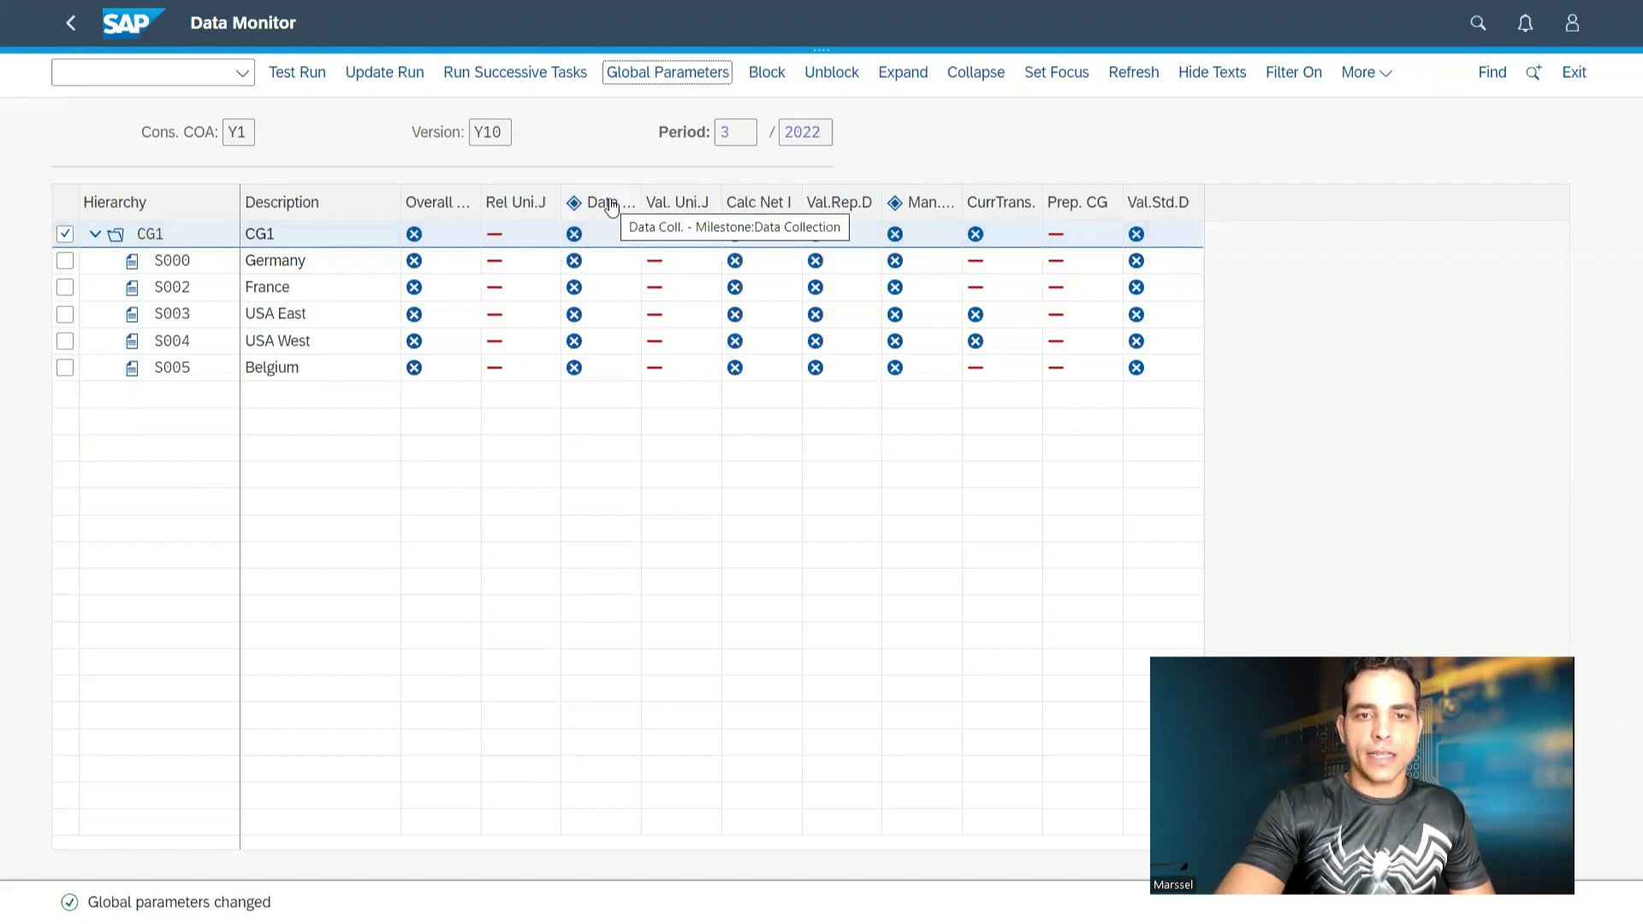
Run CG1's data collection as an update using flexible upload method SRD2
left_click(575, 234)
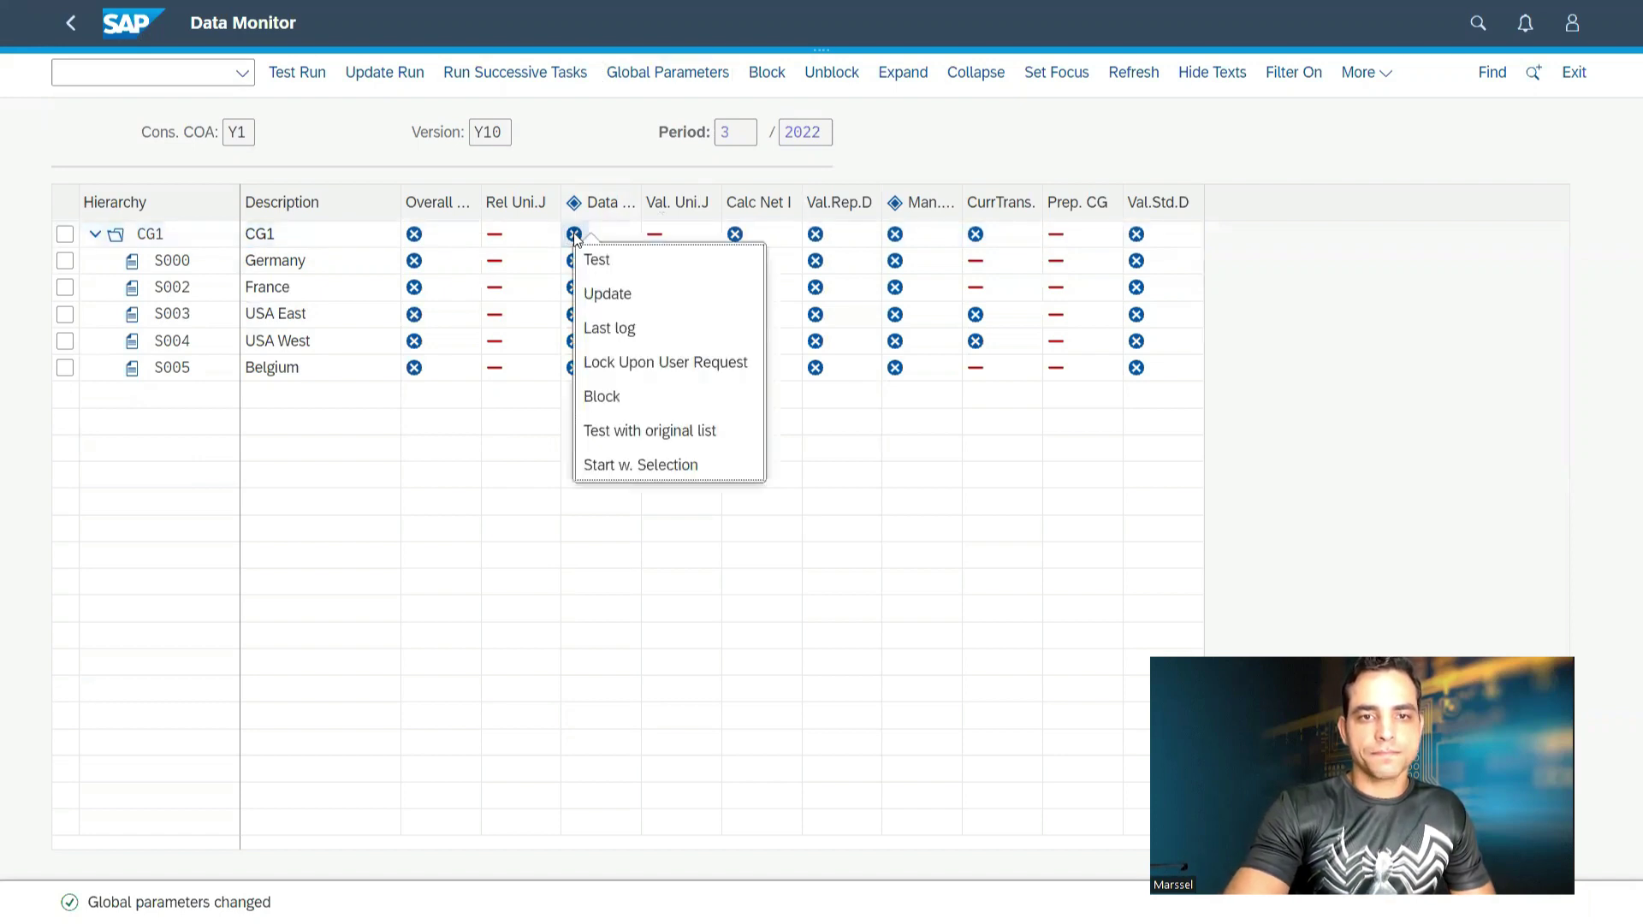
left_click(623, 295)
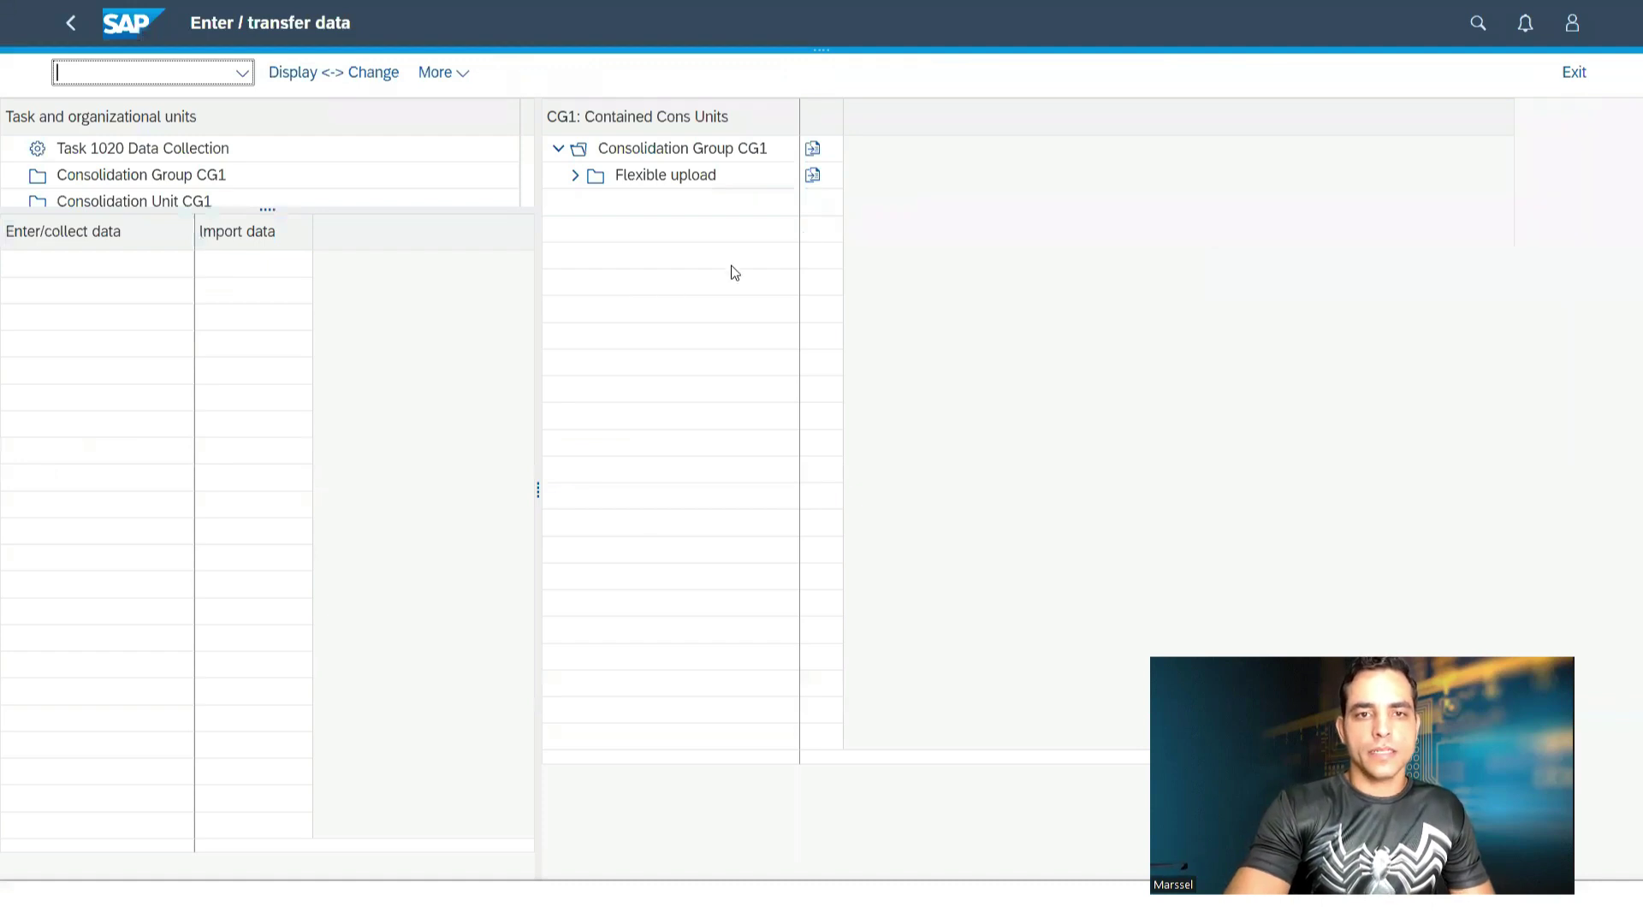
left_click(812, 175)
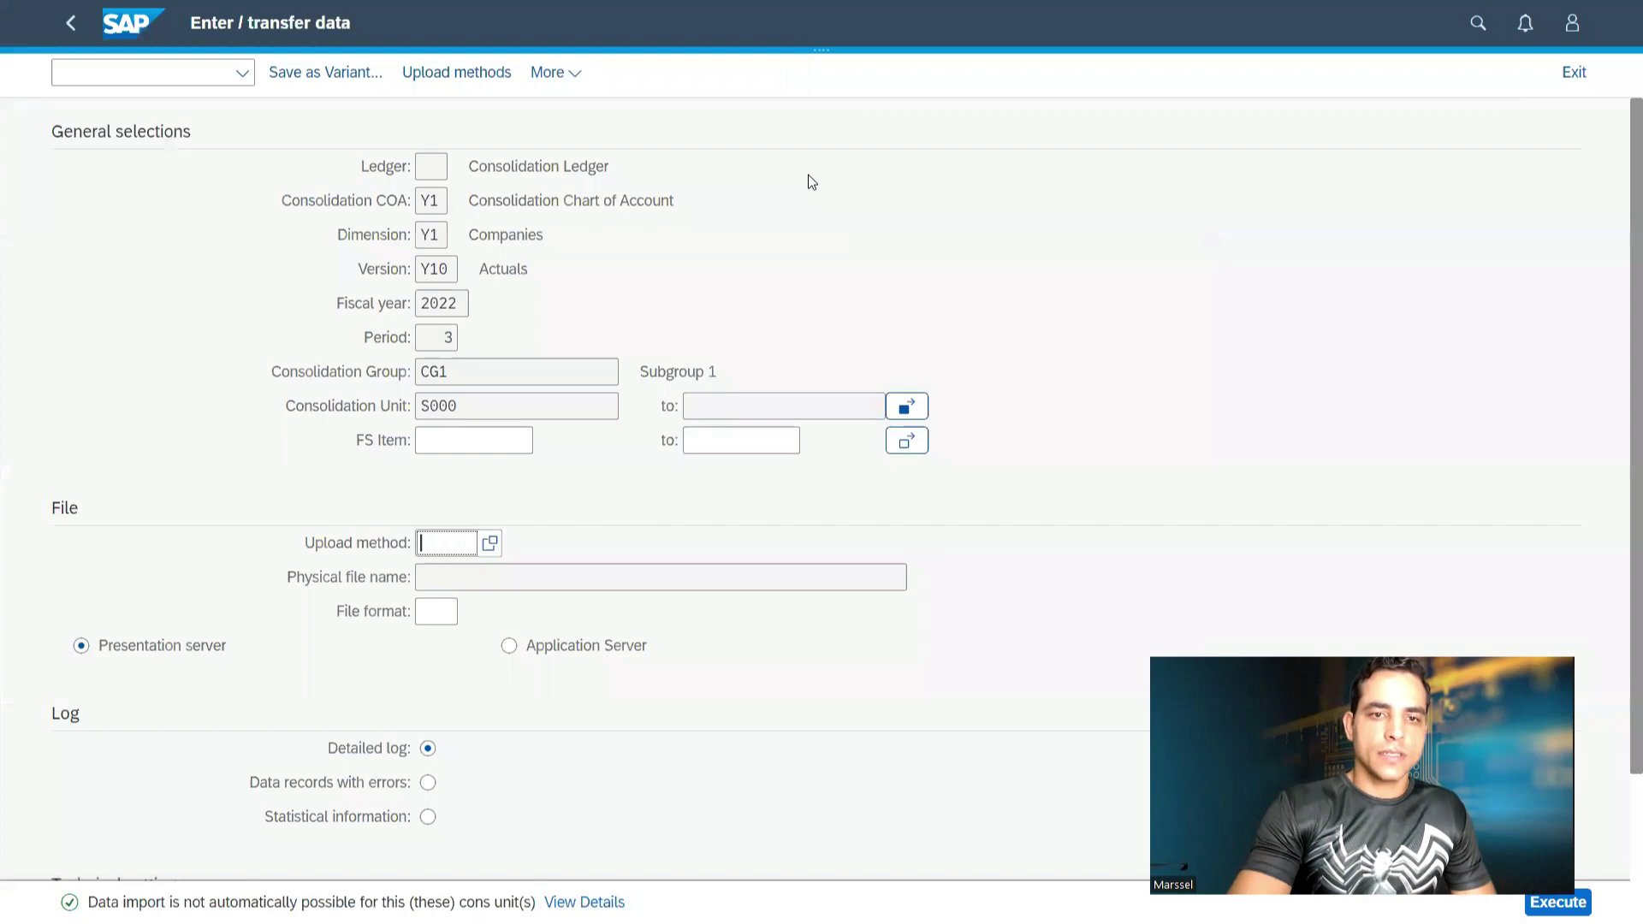
left_click(490, 544)
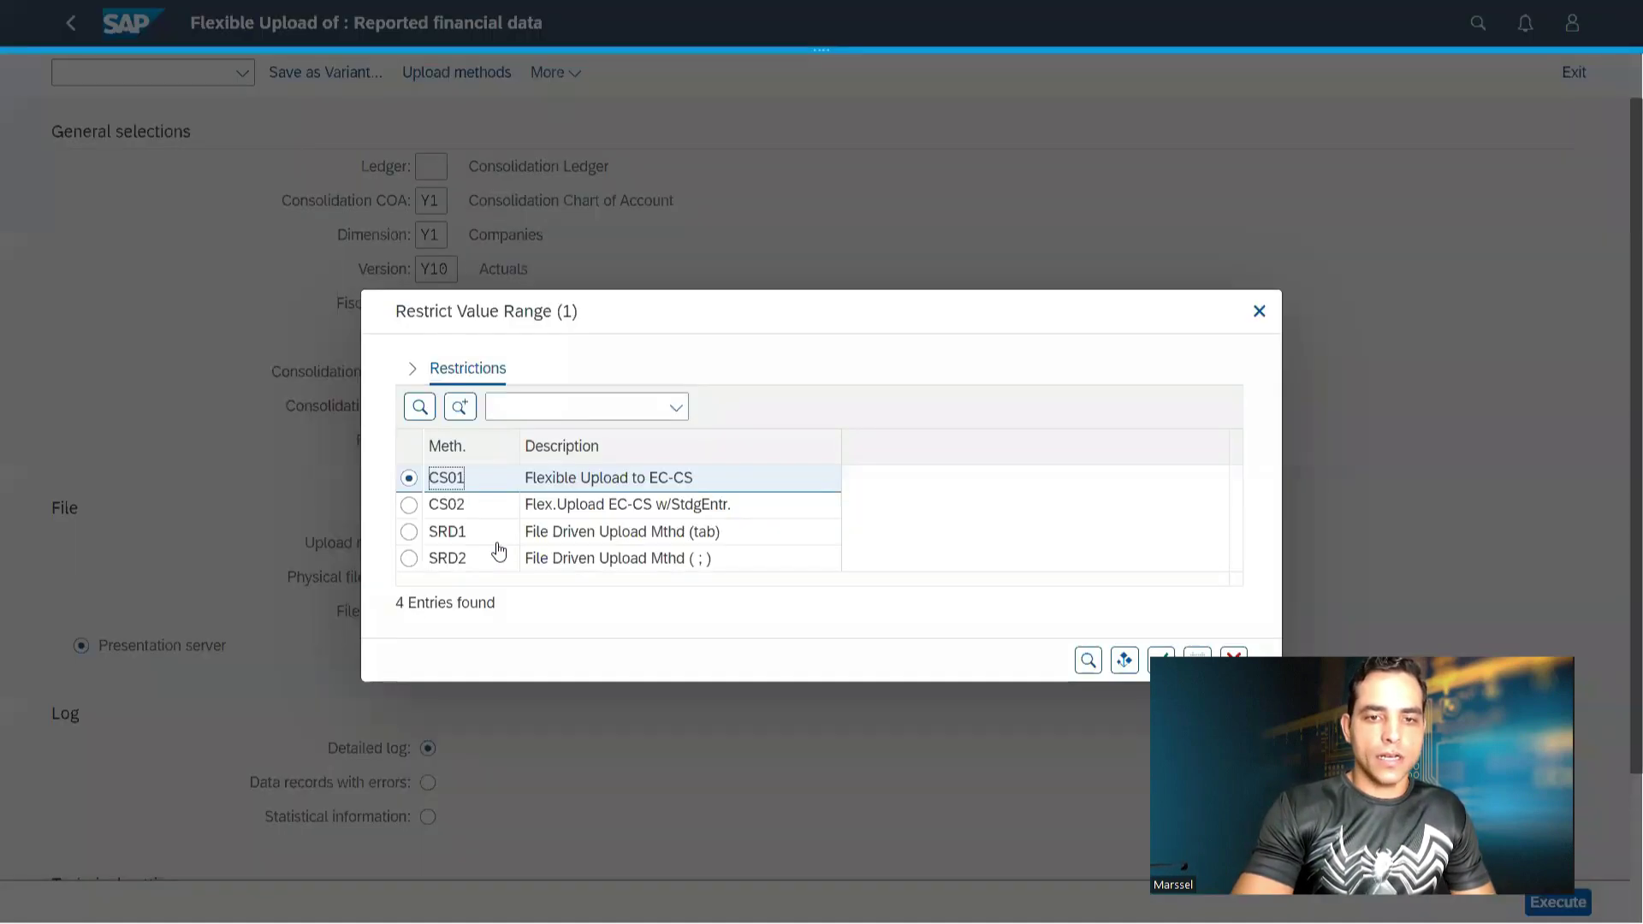
left_click(561, 560)
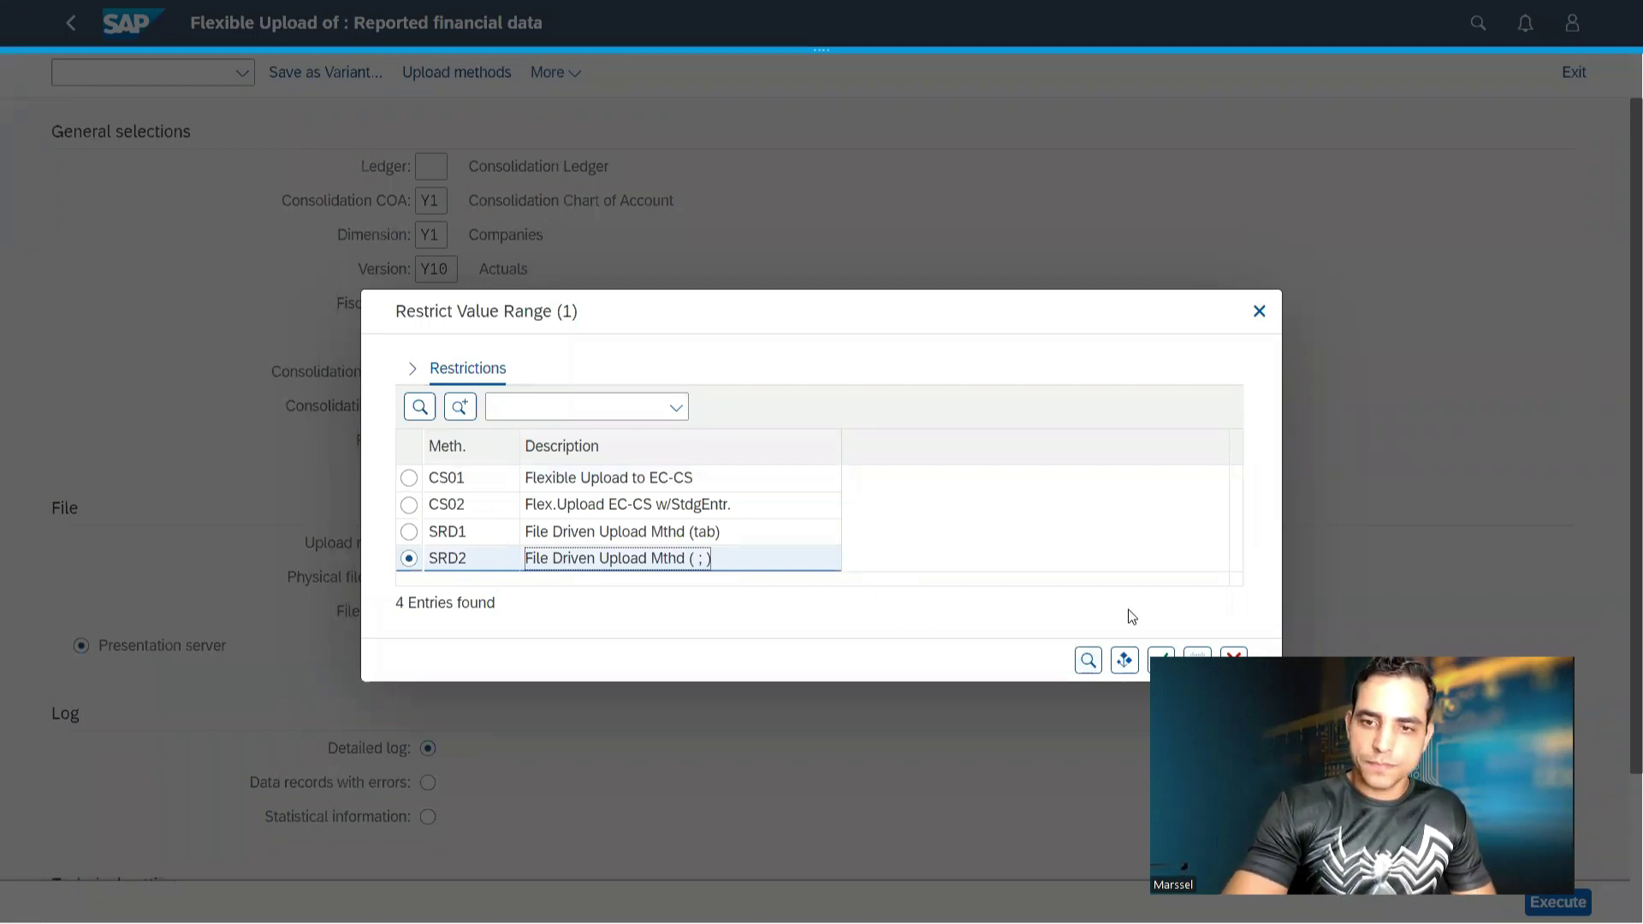
left_click(1151, 661)
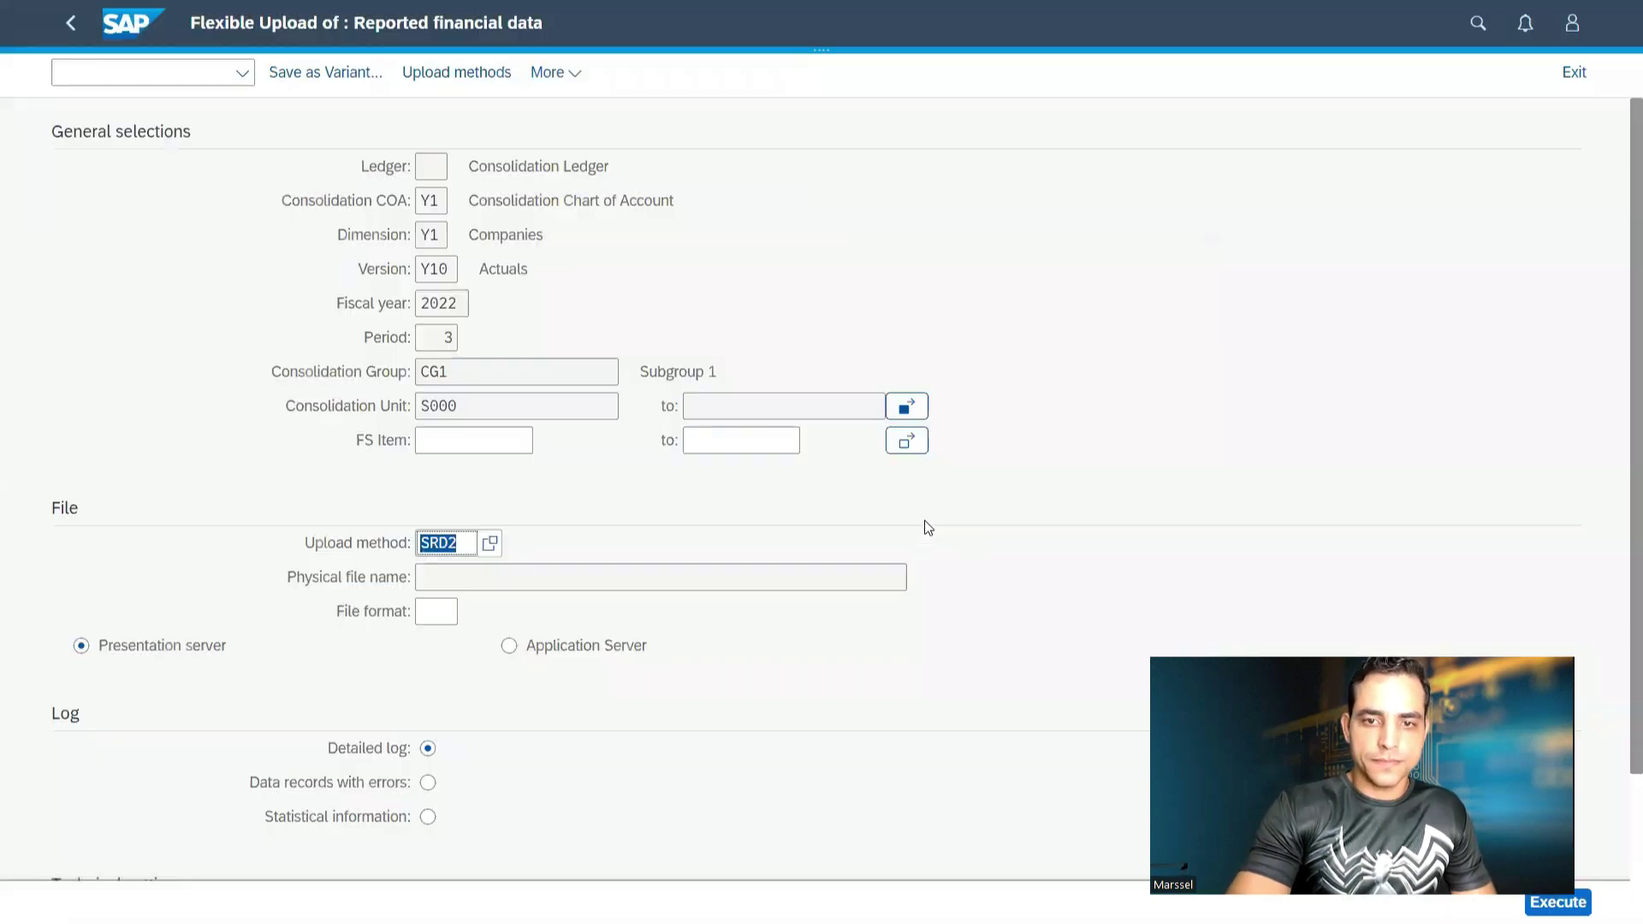
Move to the physical file name and bring up the upload workbook in Excel
key("Tab")
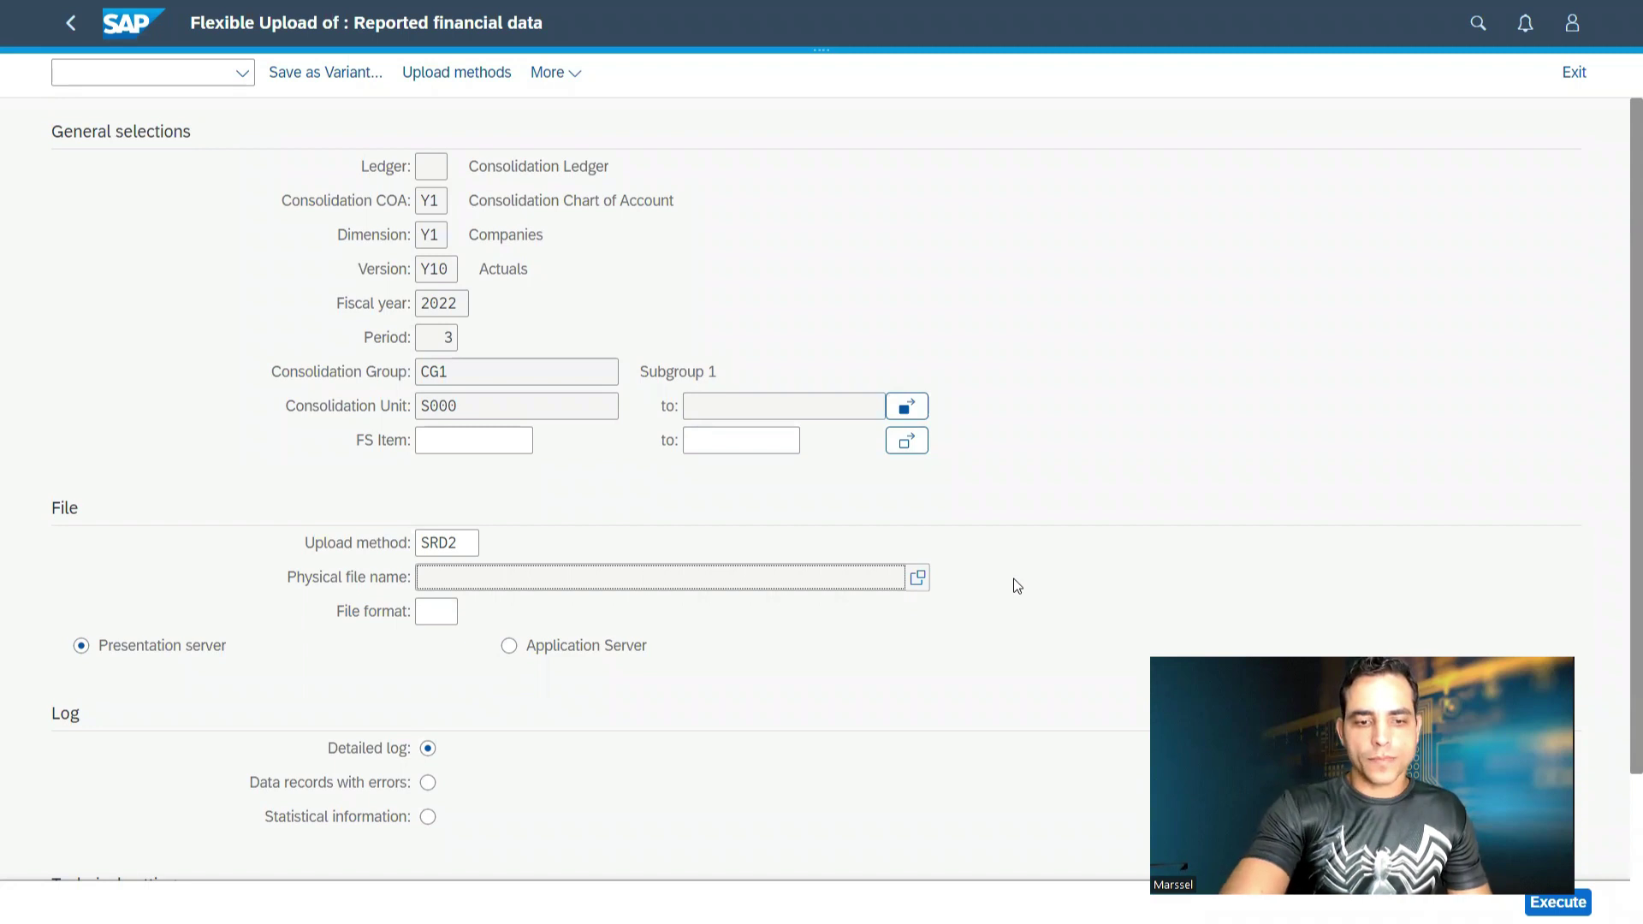
key("alt+Tab")
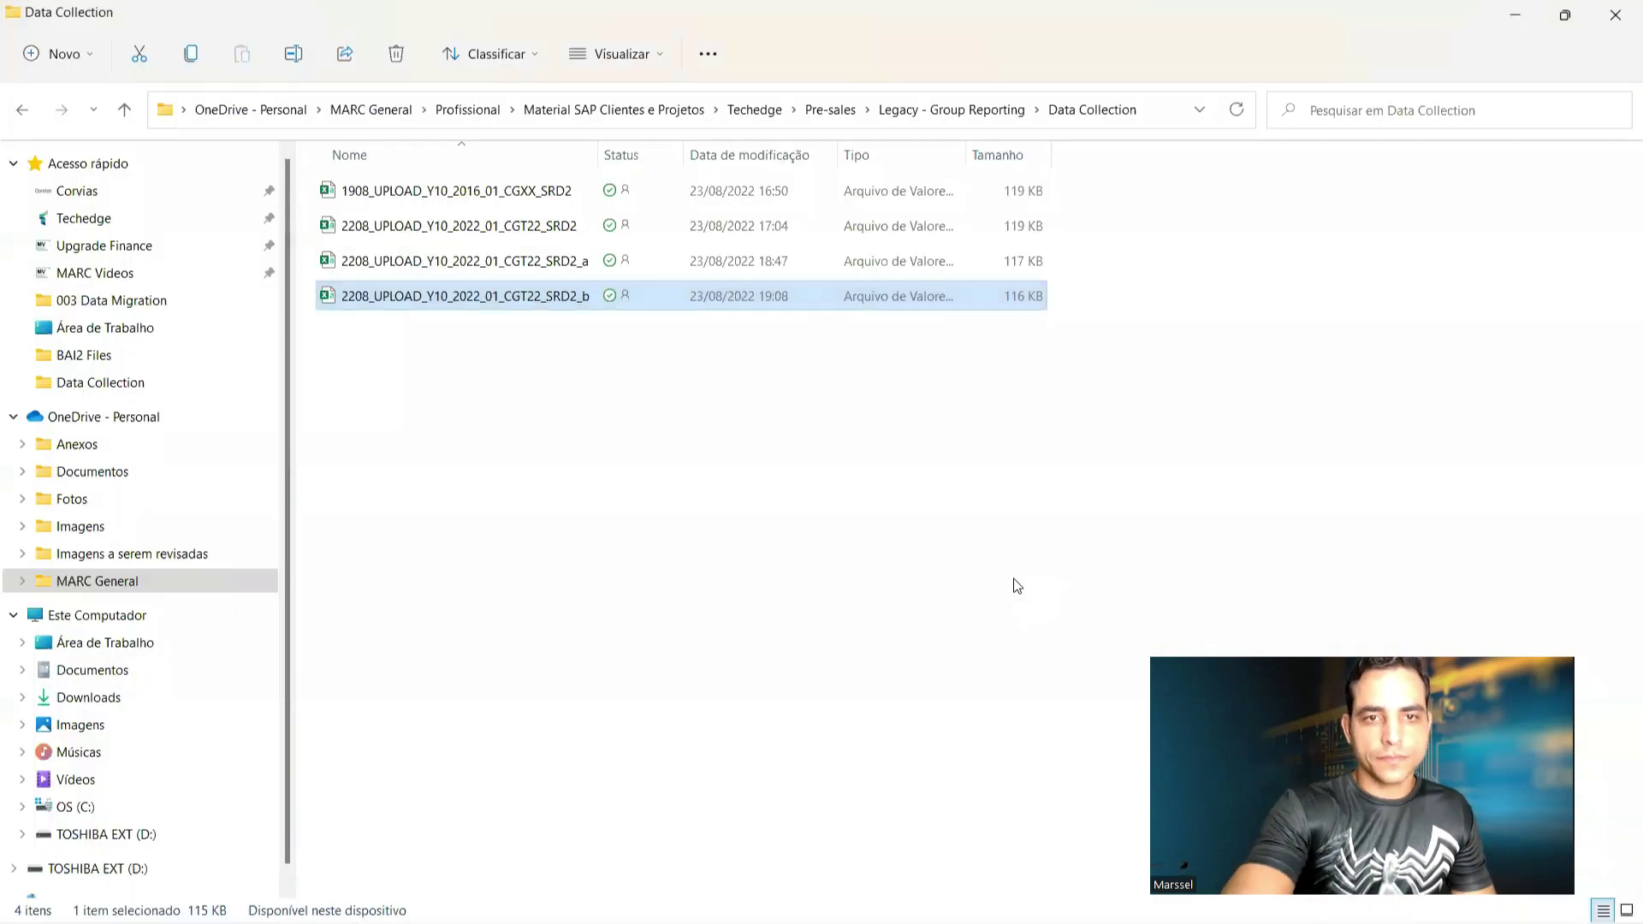
key("alt+Tab")
key("alt+Tab")
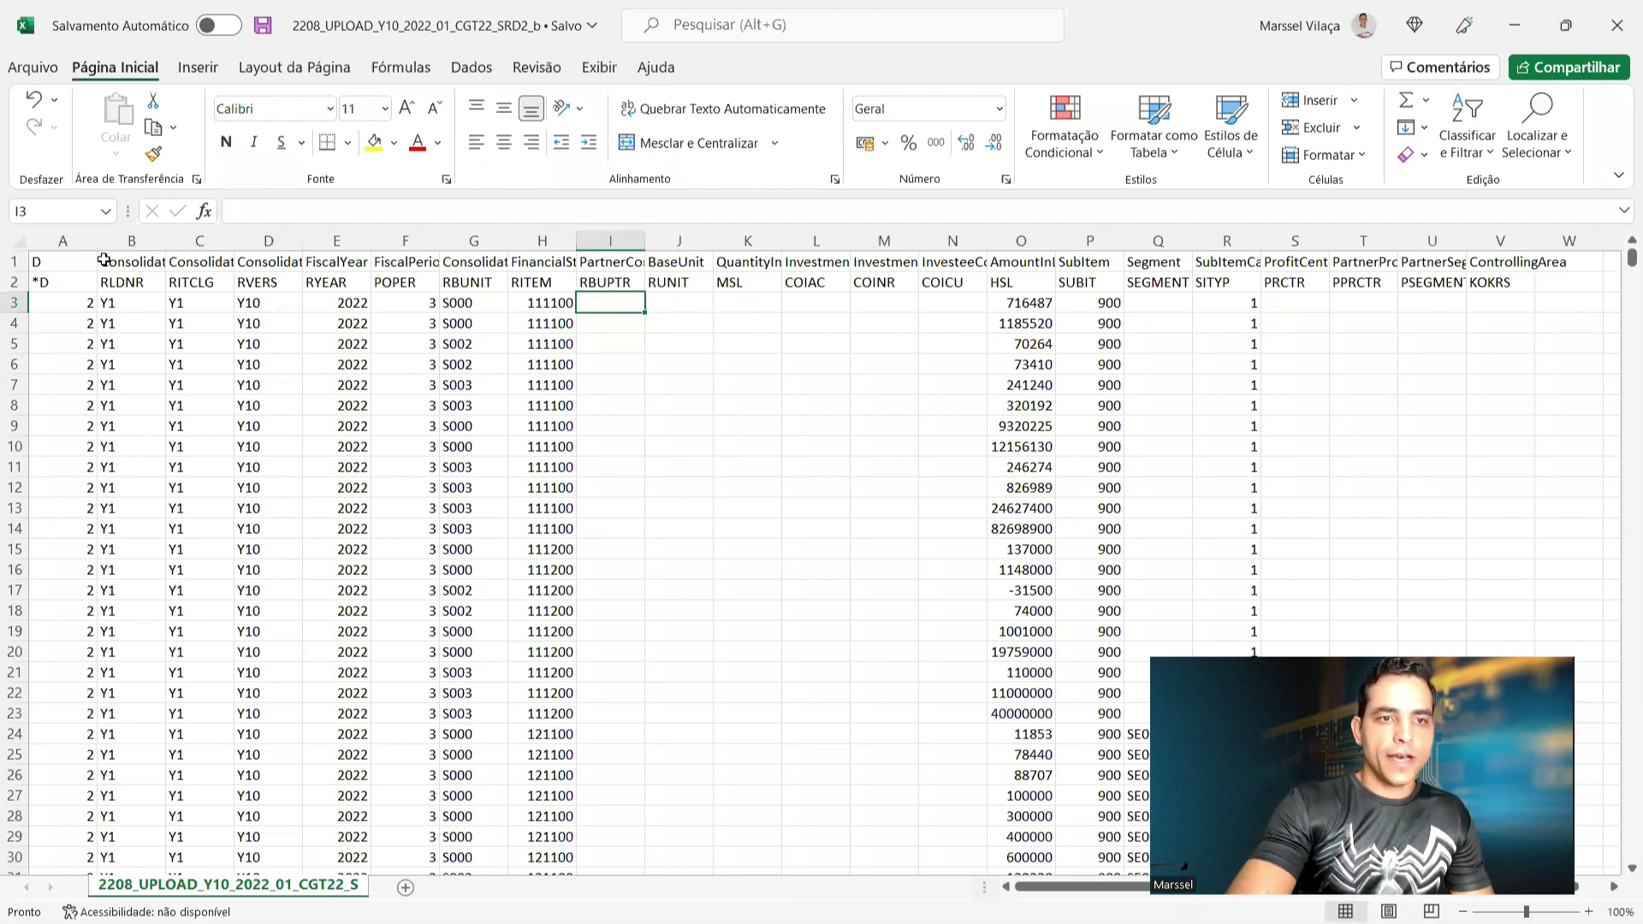
Review the row 2 field codes, such as HSL, PSEGMENT and COIAC, then return to SAP
left_click(170, 278)
key("Right")
key("Right")
key("Right")
key("Right")
key("Right")
key("Right")
key("Right")
key("Right")
key("Right")
key("Right")
key("Right")
key("Right")
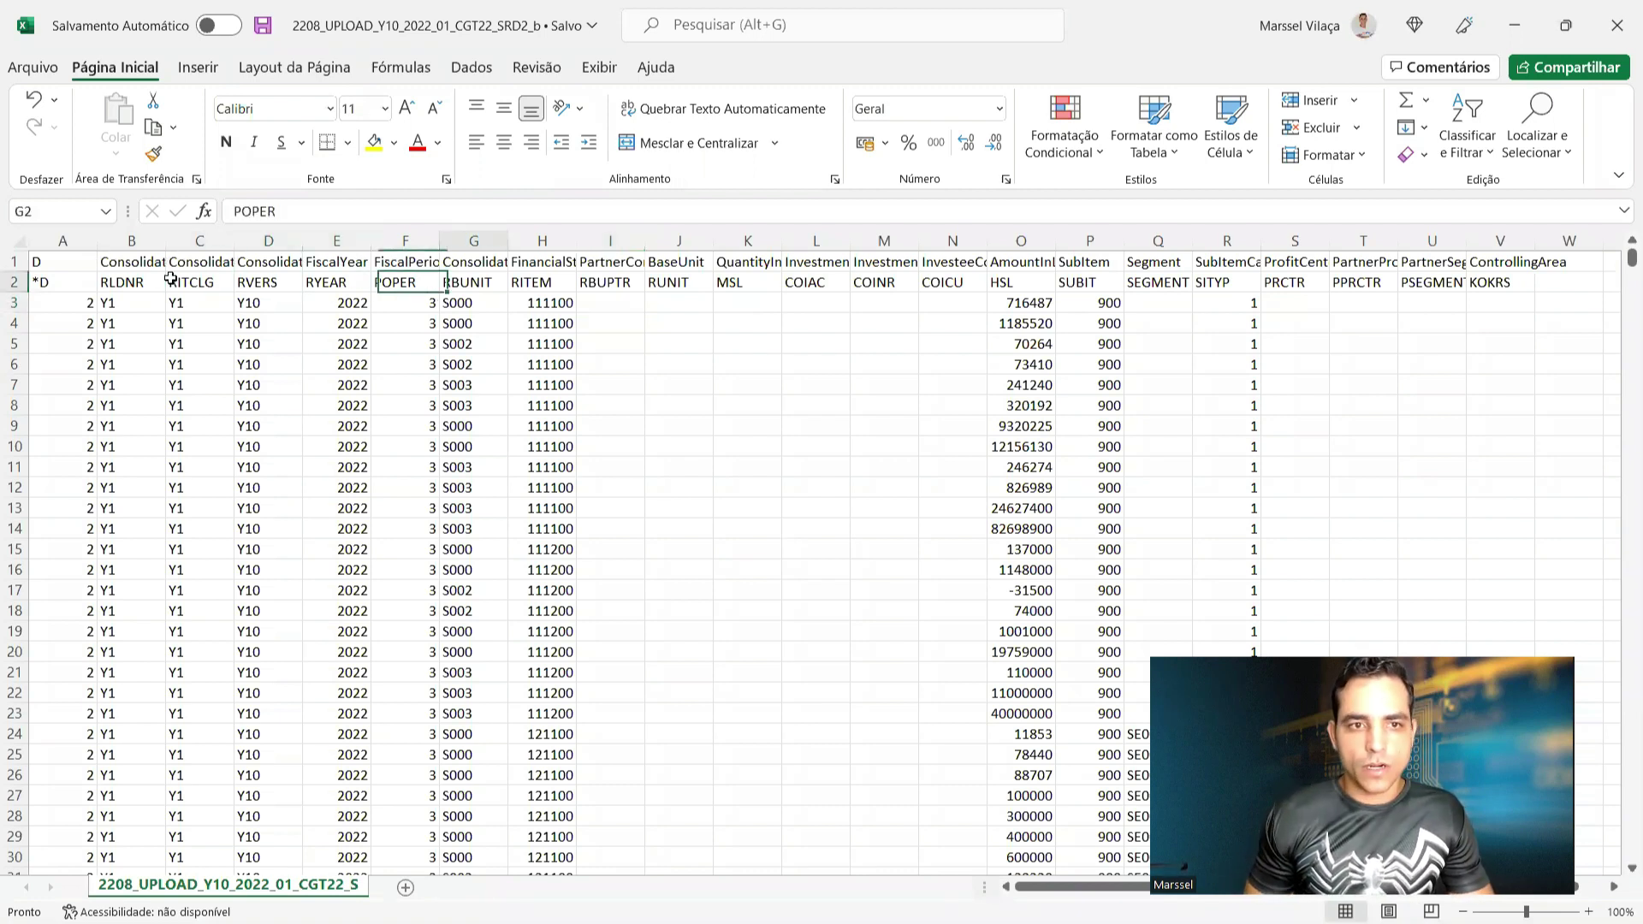
key("Right")
key("Right")
key("Right")
key("Right")
key("Right")
key("Right")
key("Right")
key("Right")
key("Right")
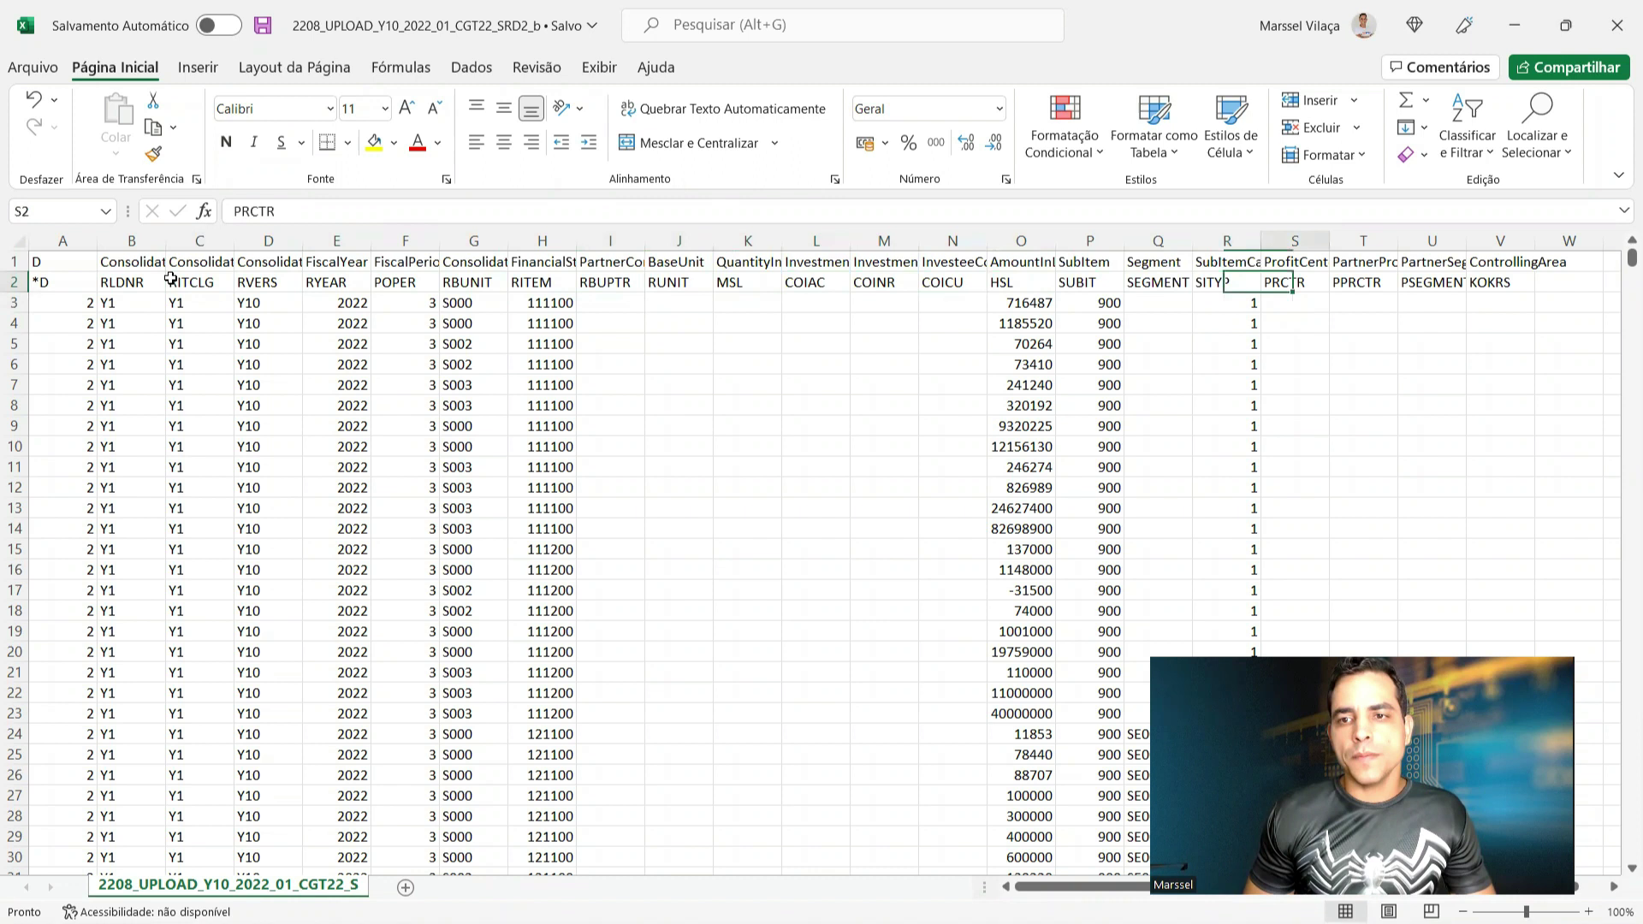
key("Left")
key("Left")
key("Left")
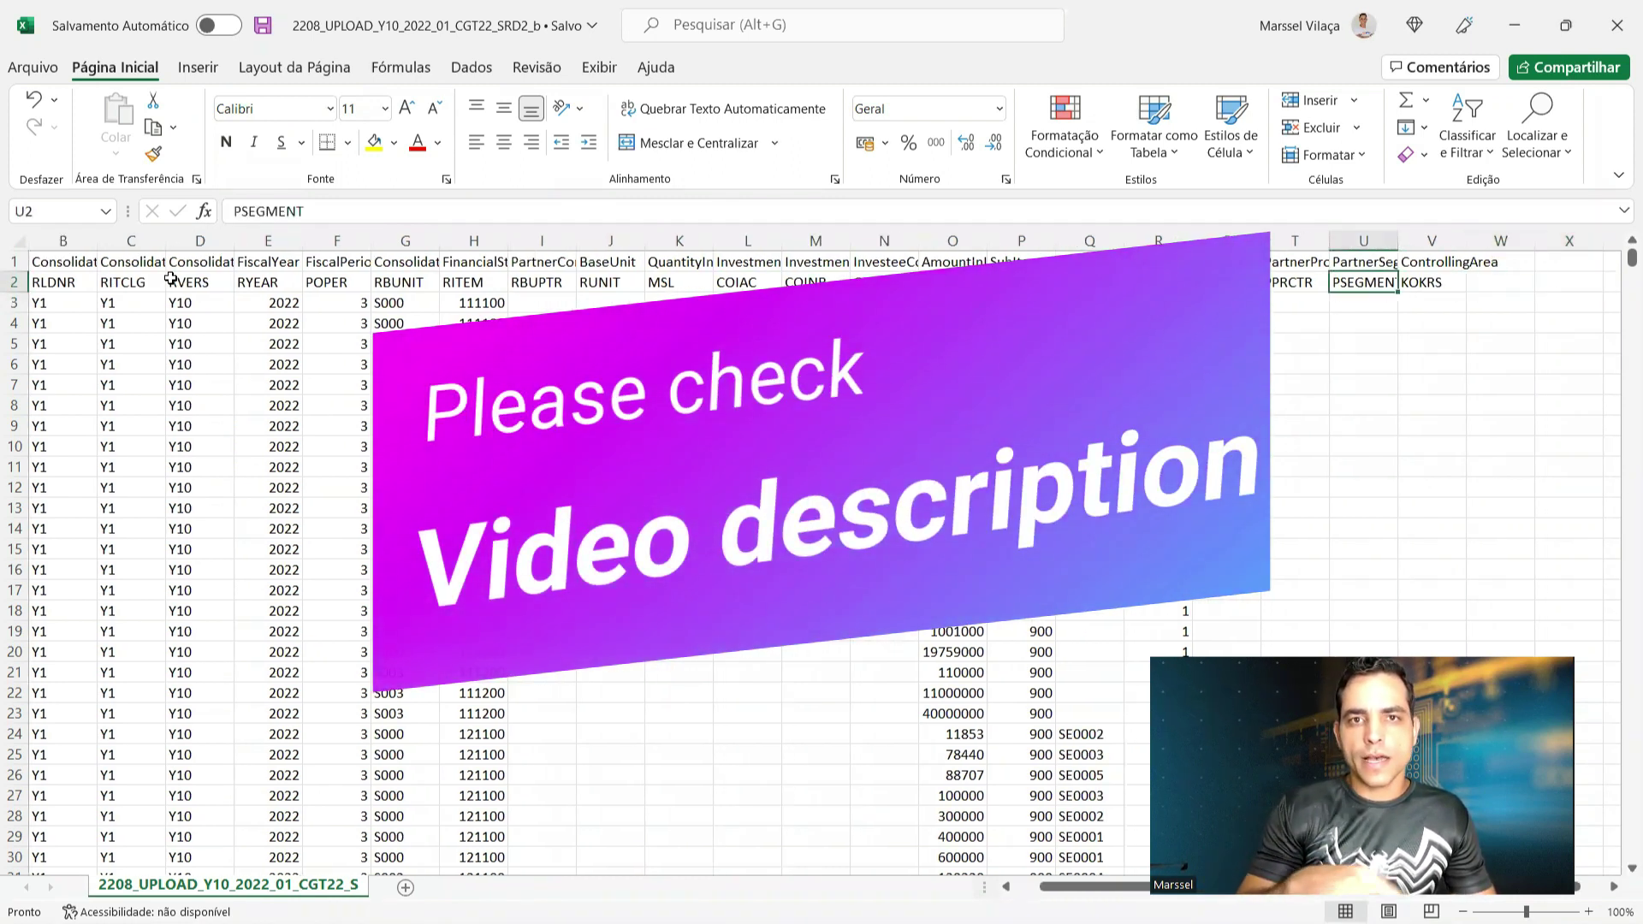
key("Left")
key("Left")
key("Left")
key("Left")
key("Left")
key("Left")
key("Left")
key("Left")
key("Left")
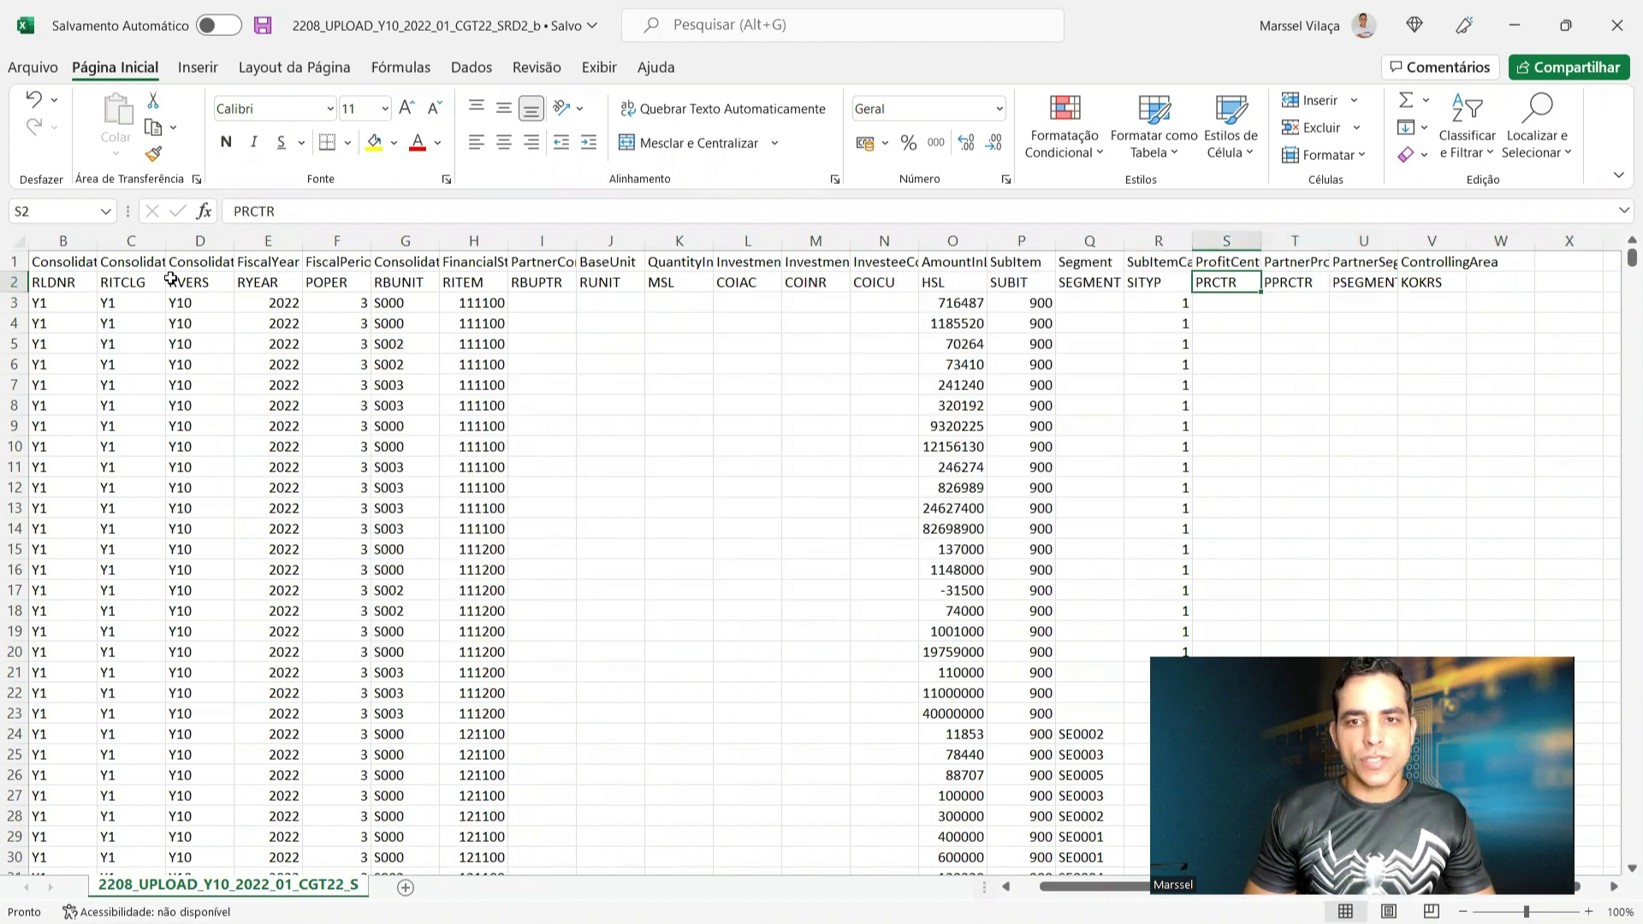
key("Left")
key("Left")
key("Left")
key("Left")
key("Left")
key("Left")
key("Left")
key("Left")
key("Left")
key("Left")
key("Left")
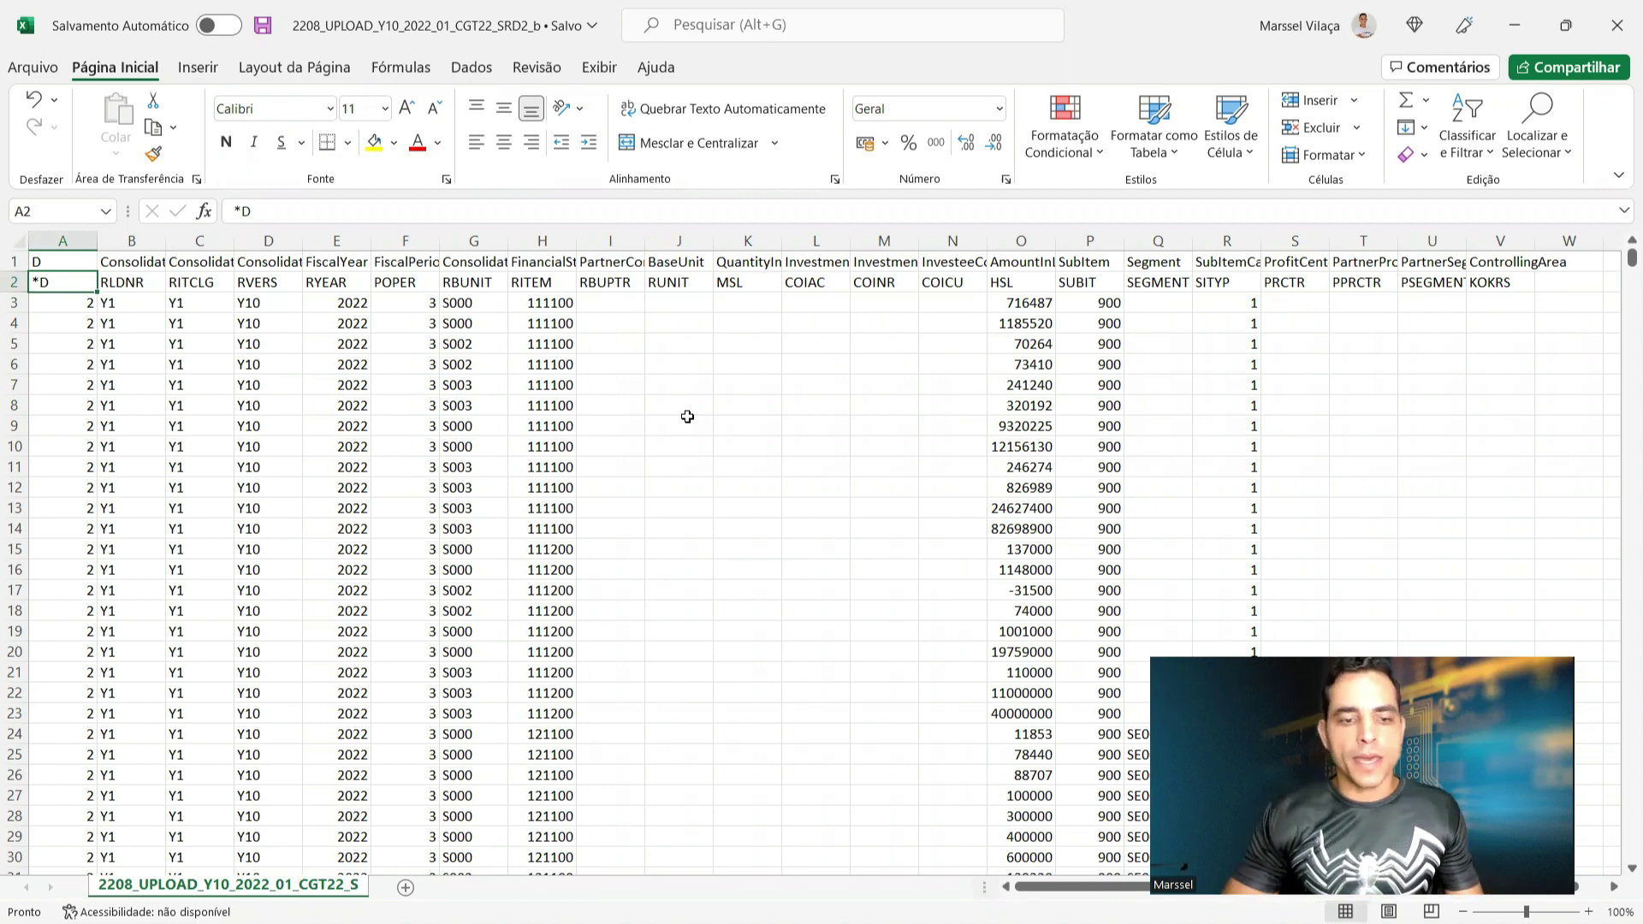
key("alt+Tab")
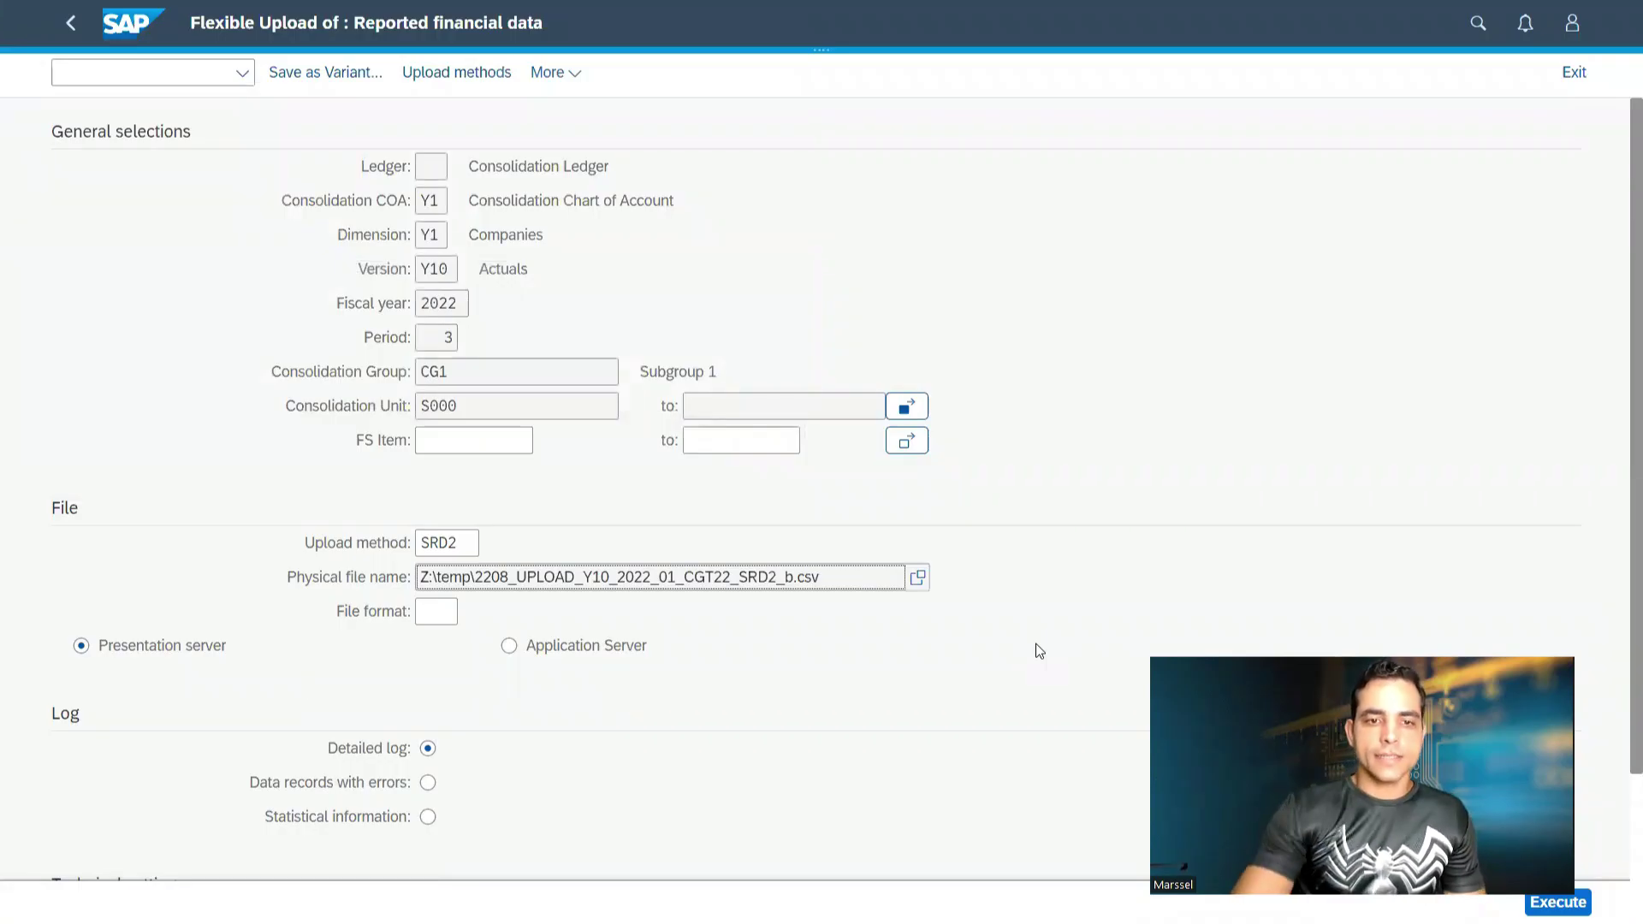
Run the SRD2 data file upload with ASC as the file format
left_click(449, 615)
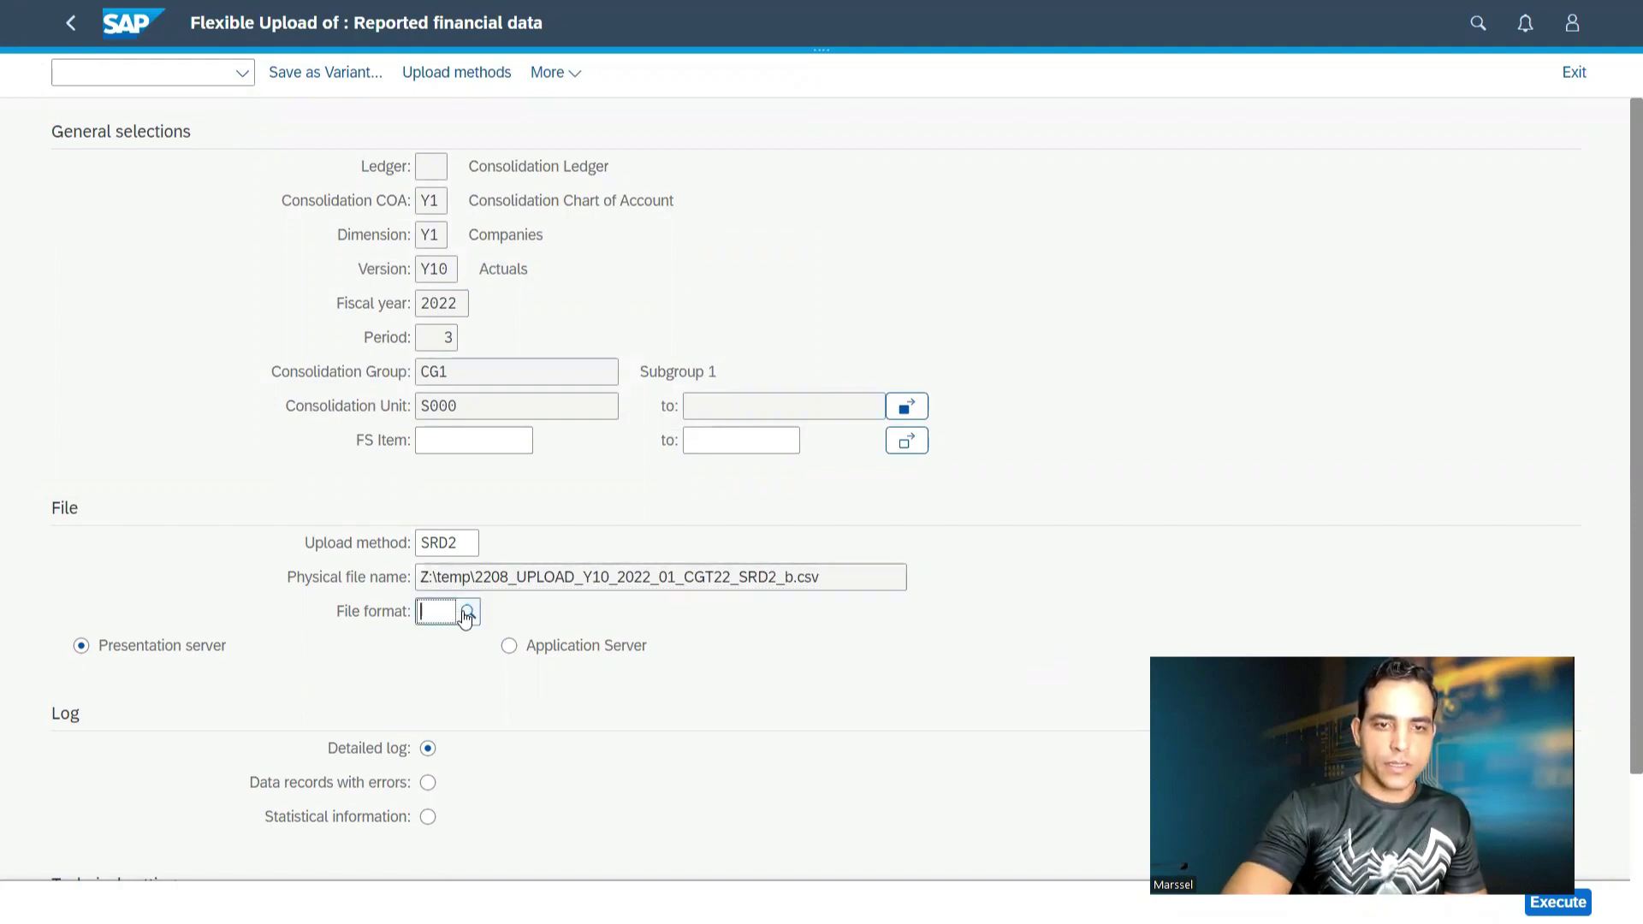
left_click(468, 613)
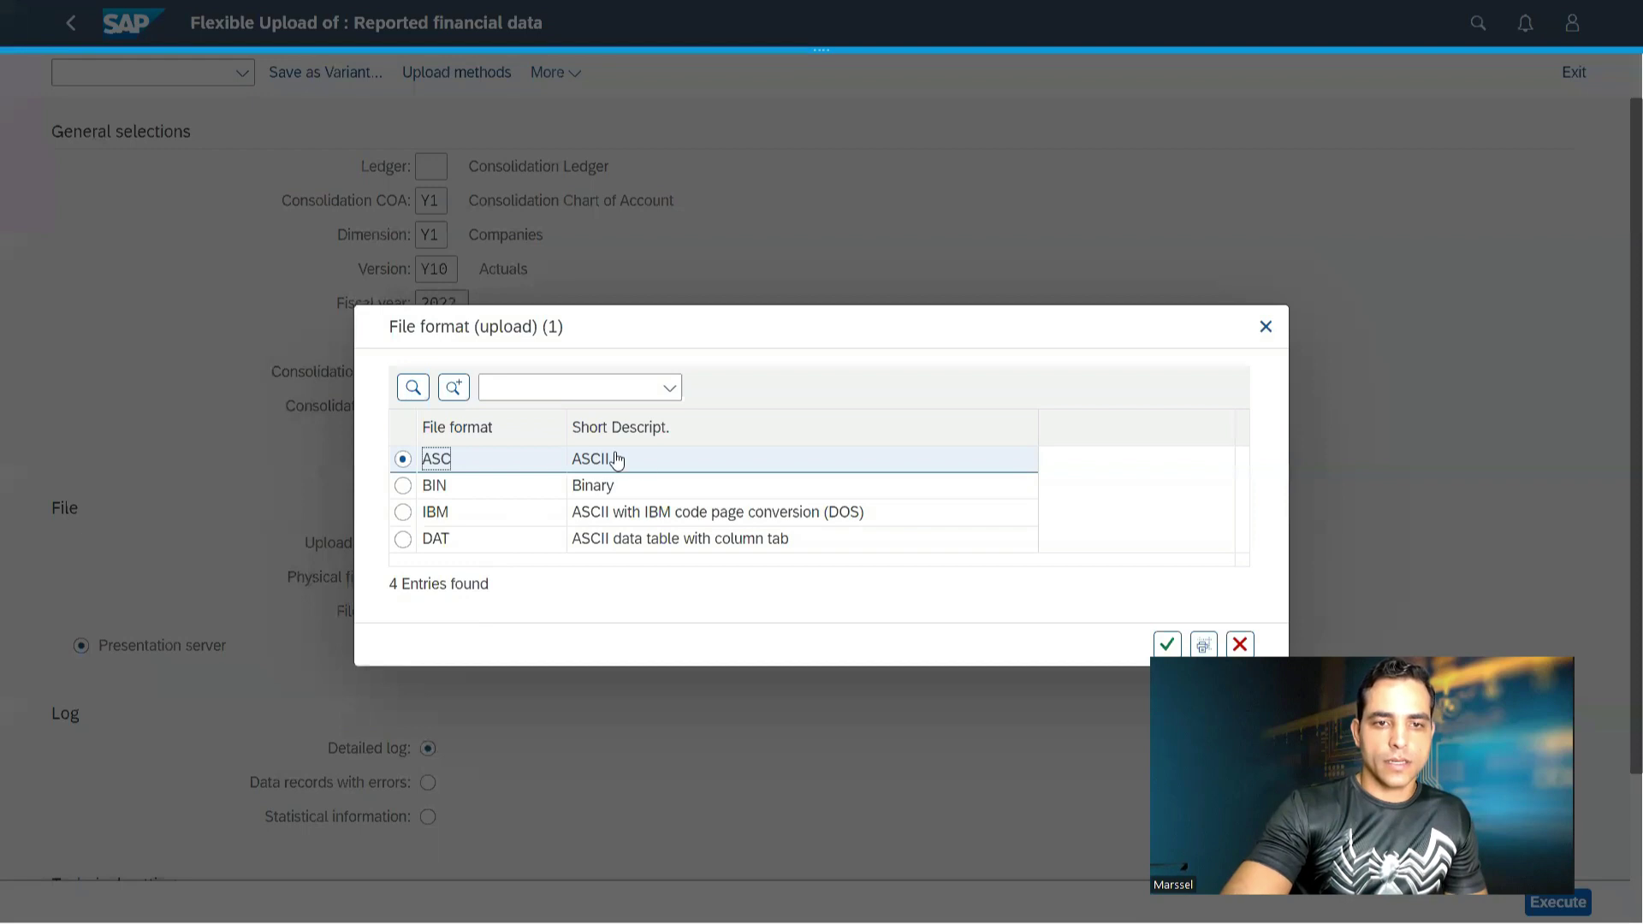
double_click(679, 469)
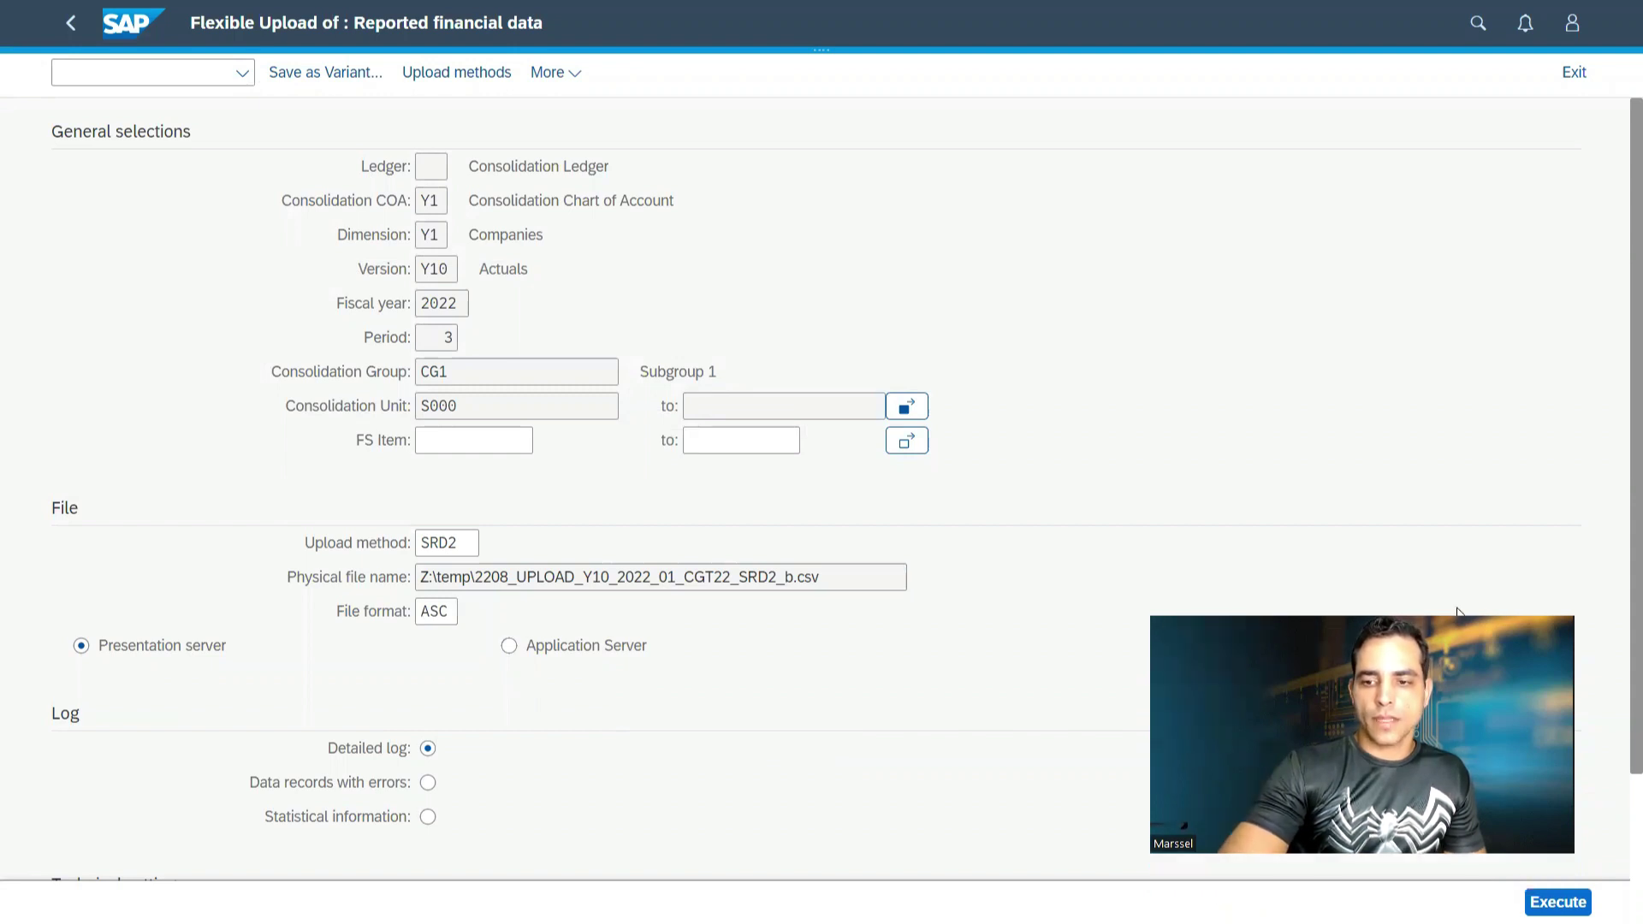
left_click(1559, 900)
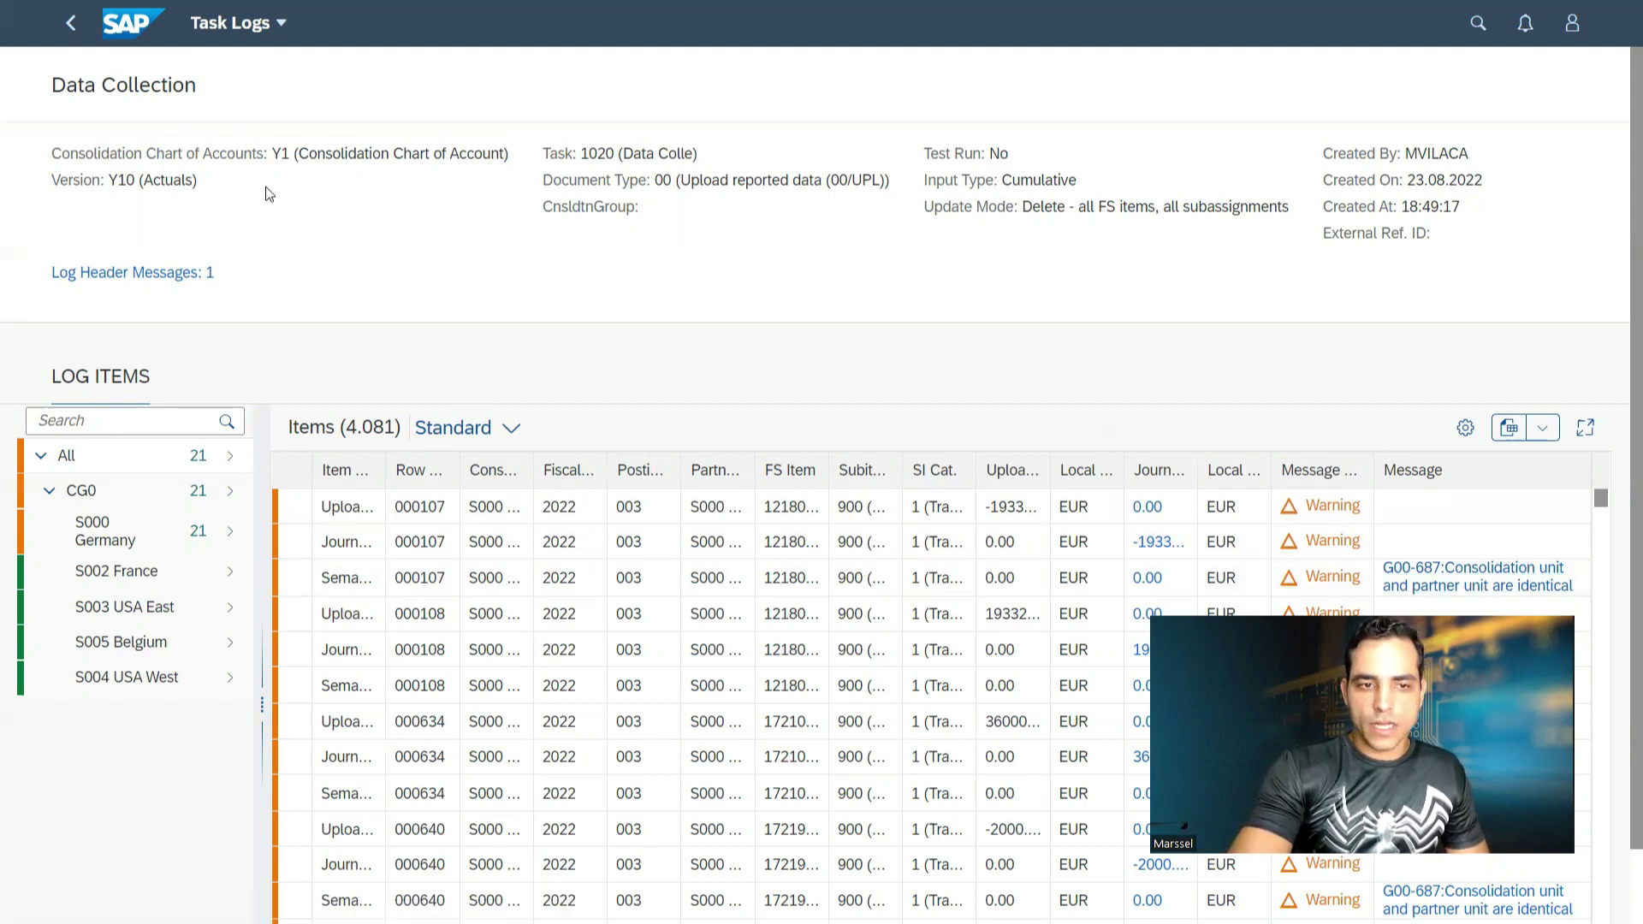
Leave the Data Collection task log and return to the Data Monitor
left_click(71, 29)
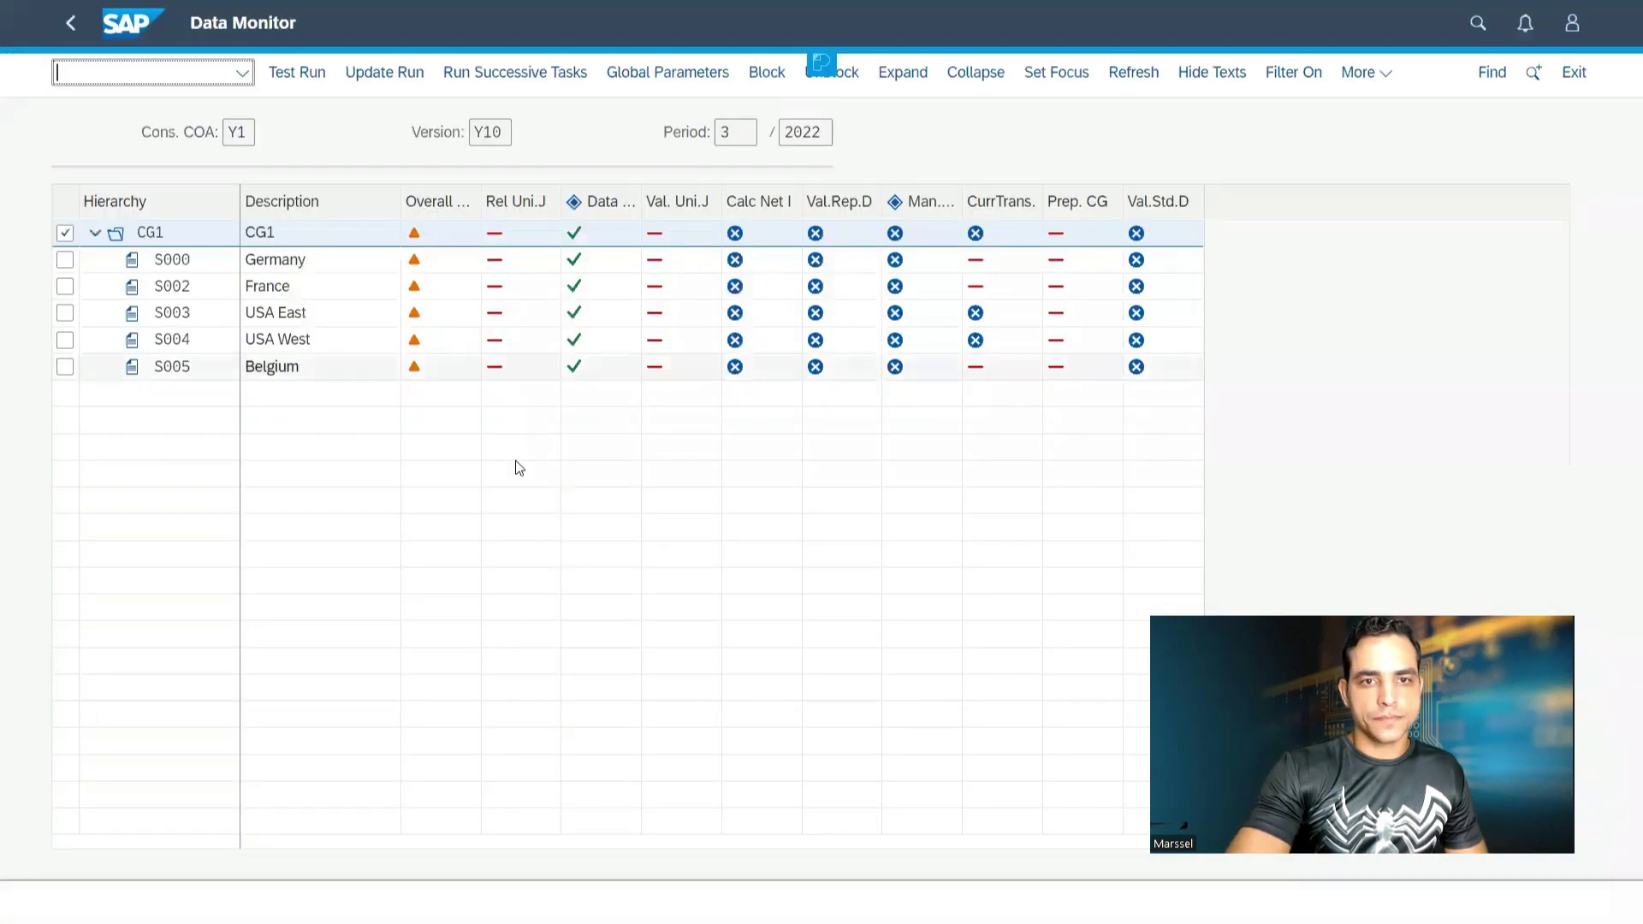
Run the net income calculation (Calc Net I) as an update for group CG1
left_click(638, 232)
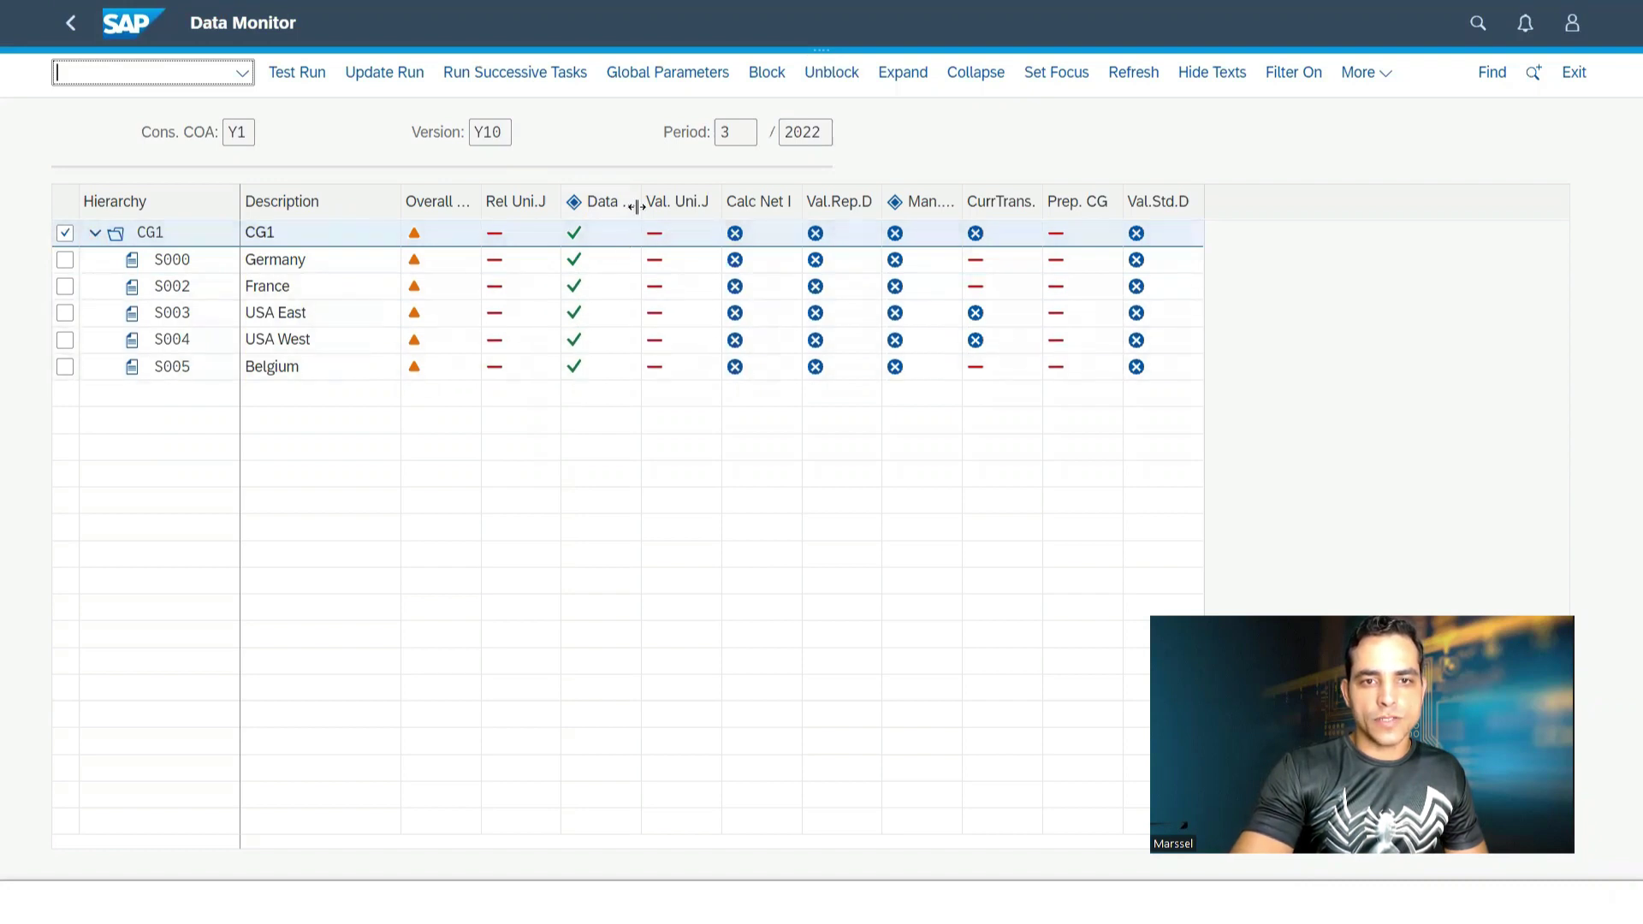
left_click(735, 235)
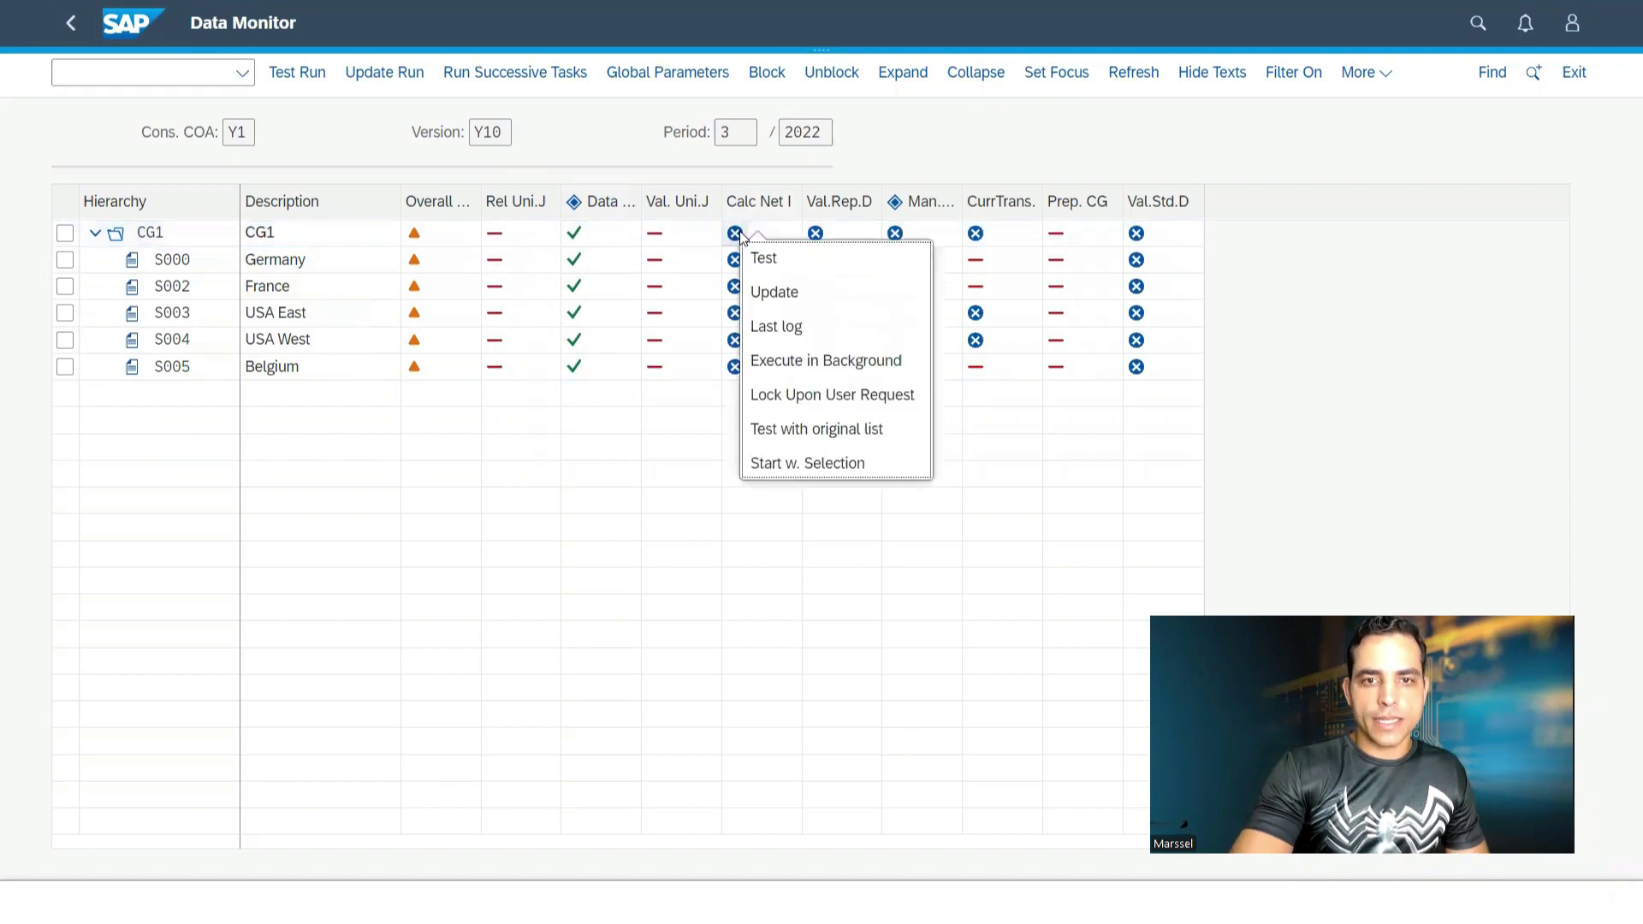
left_click(779, 293)
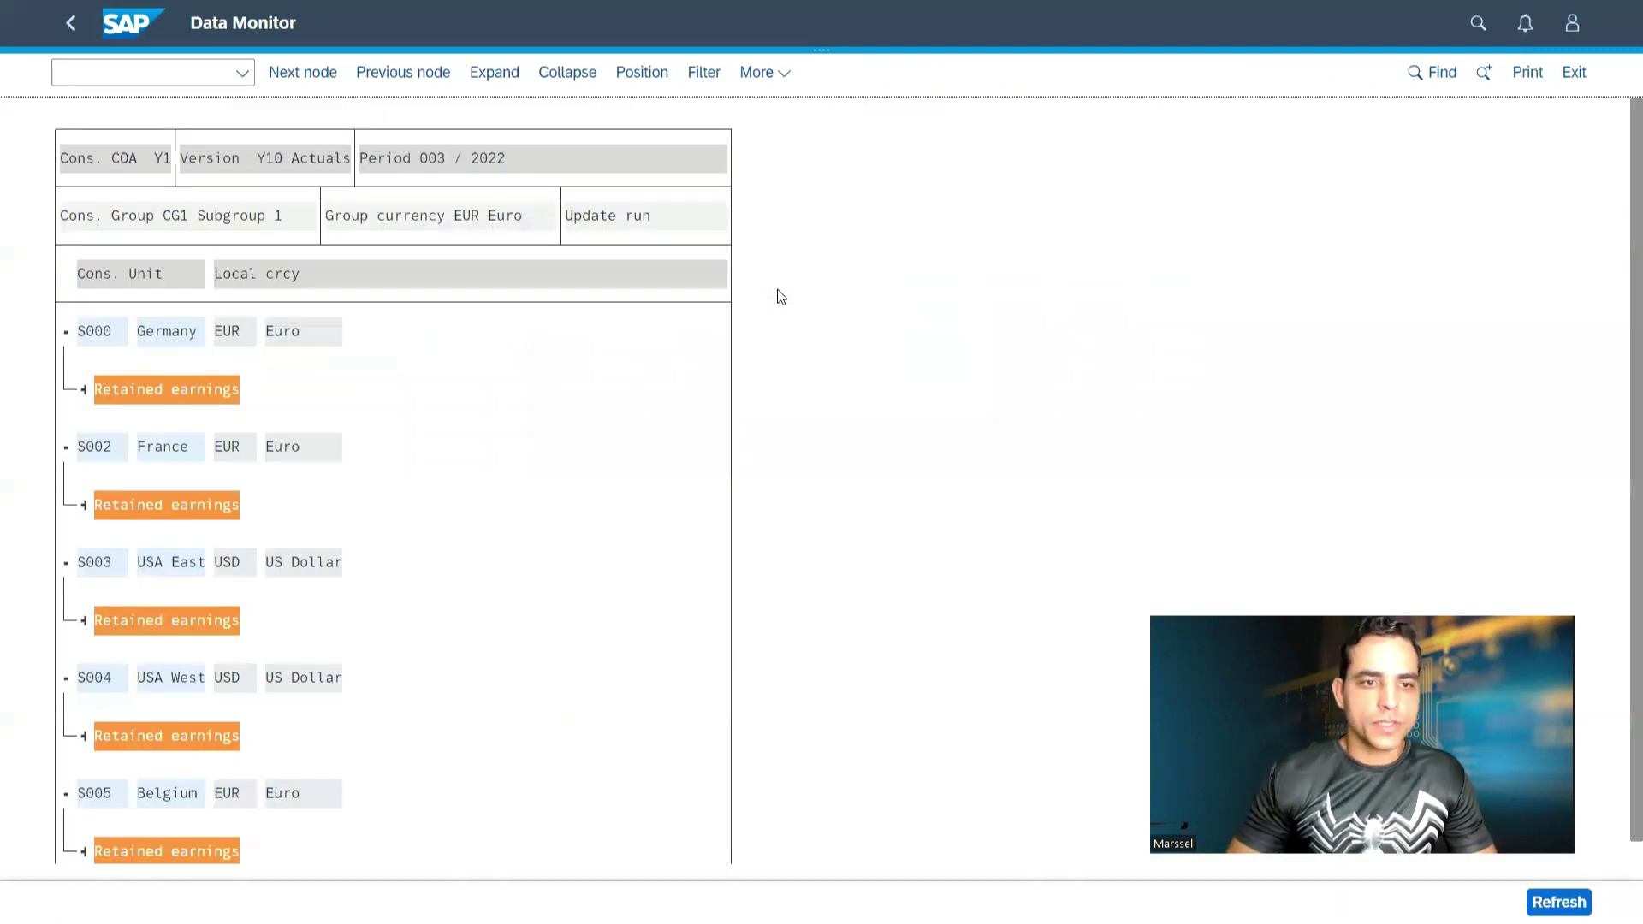
left_click(72, 23)
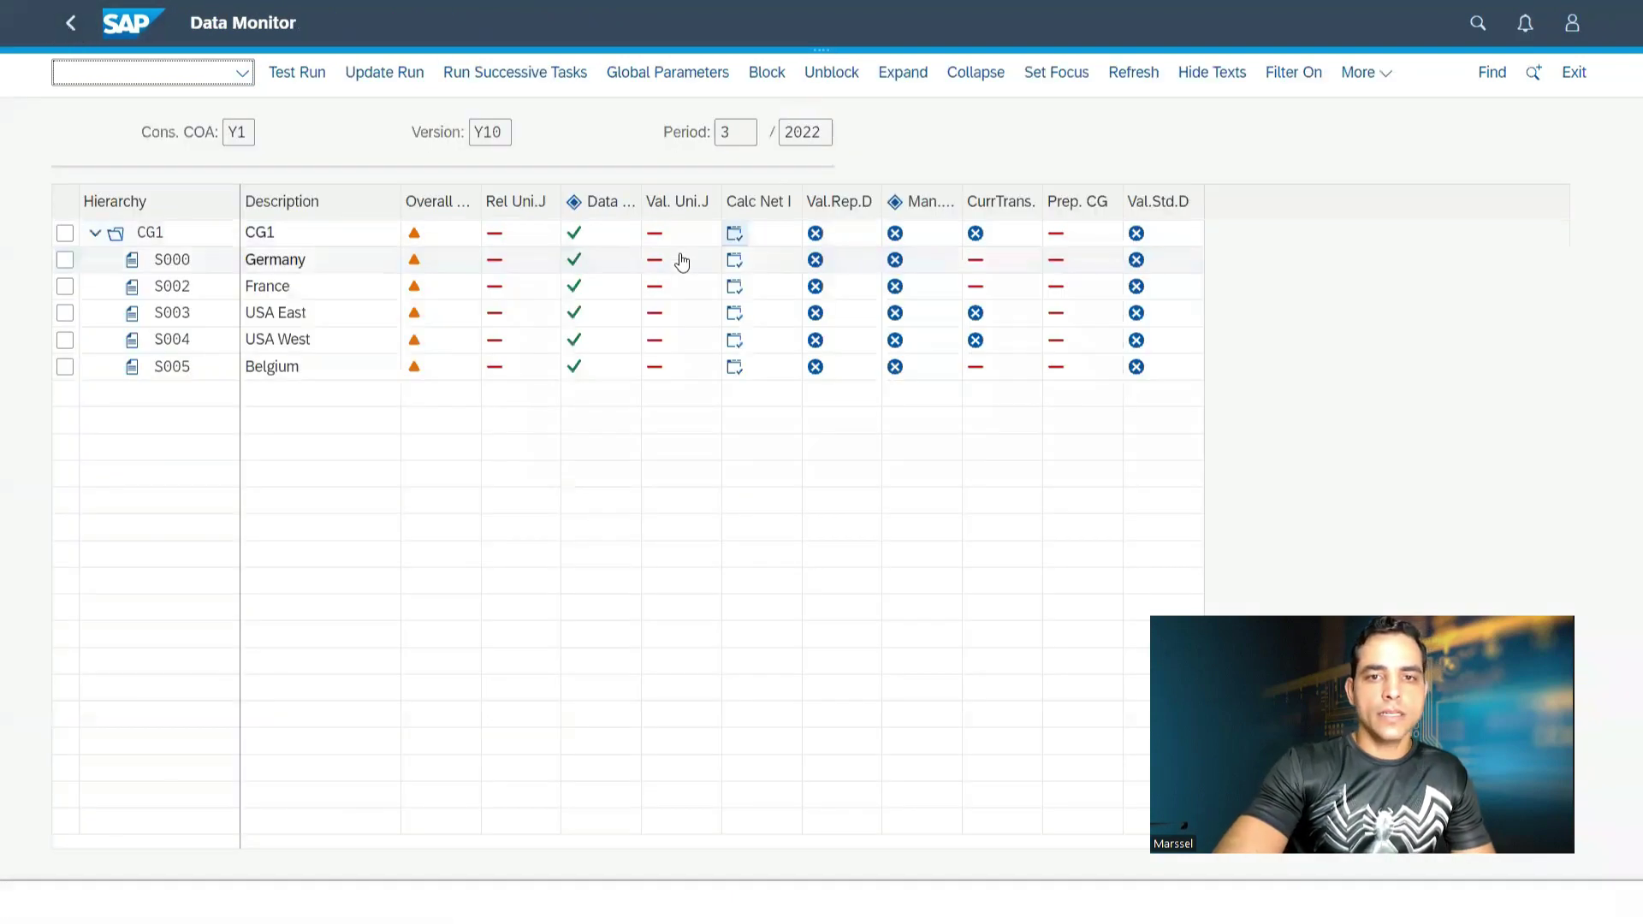
Check the Calc Net I task options for Germany and France, then CG1's reported data validation
left_click(734, 259)
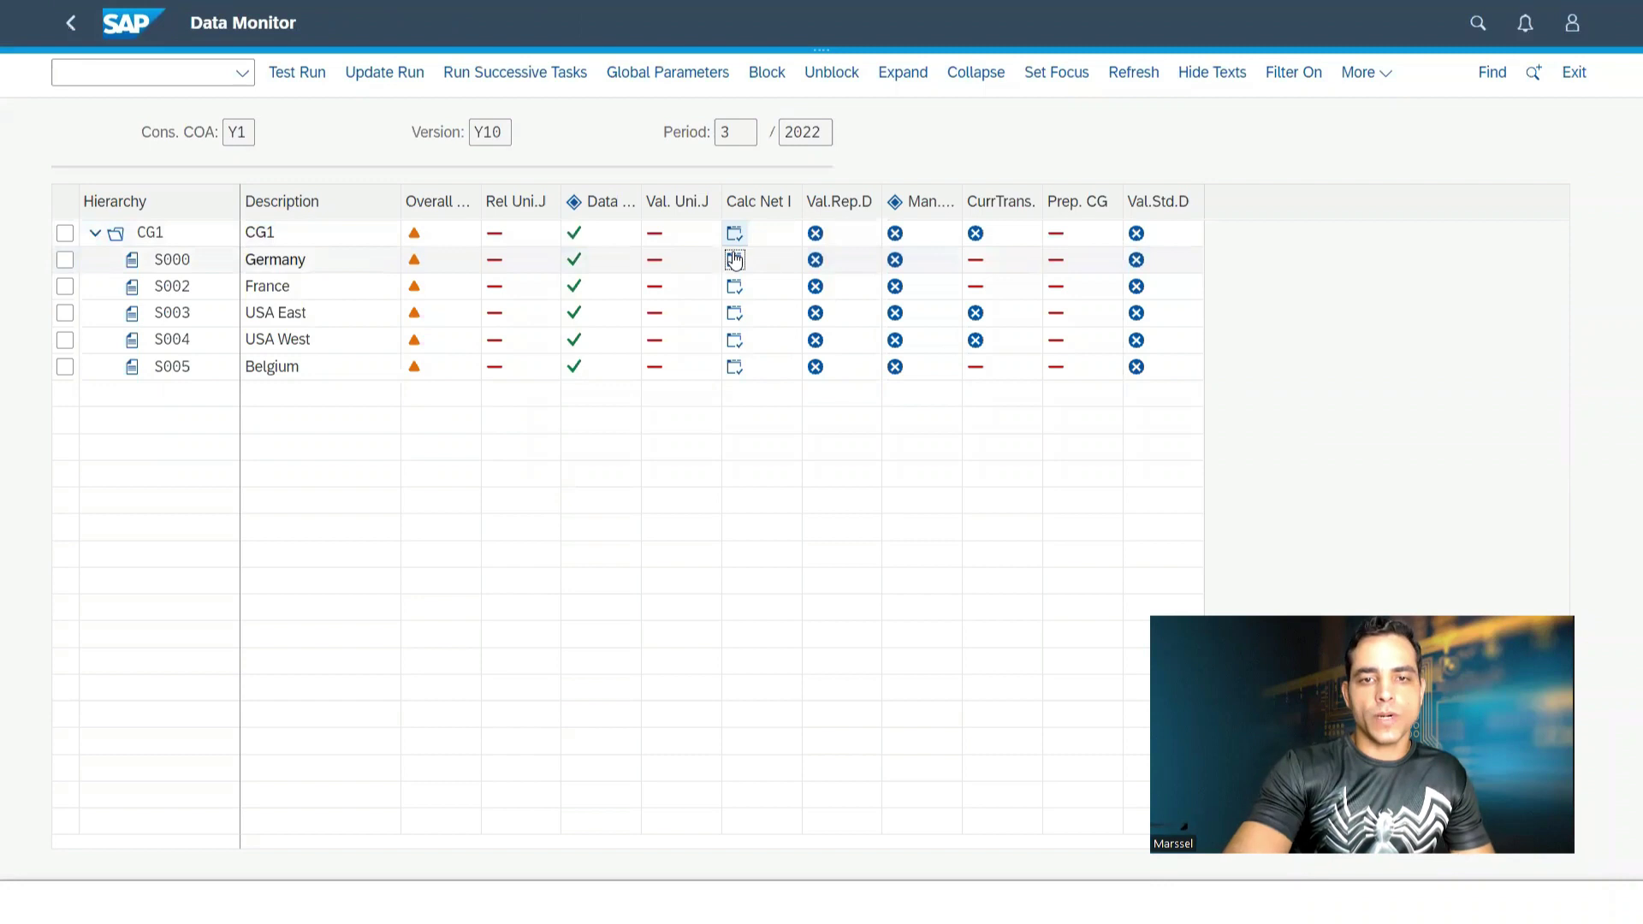
left_click(704, 395)
left_click(735, 286)
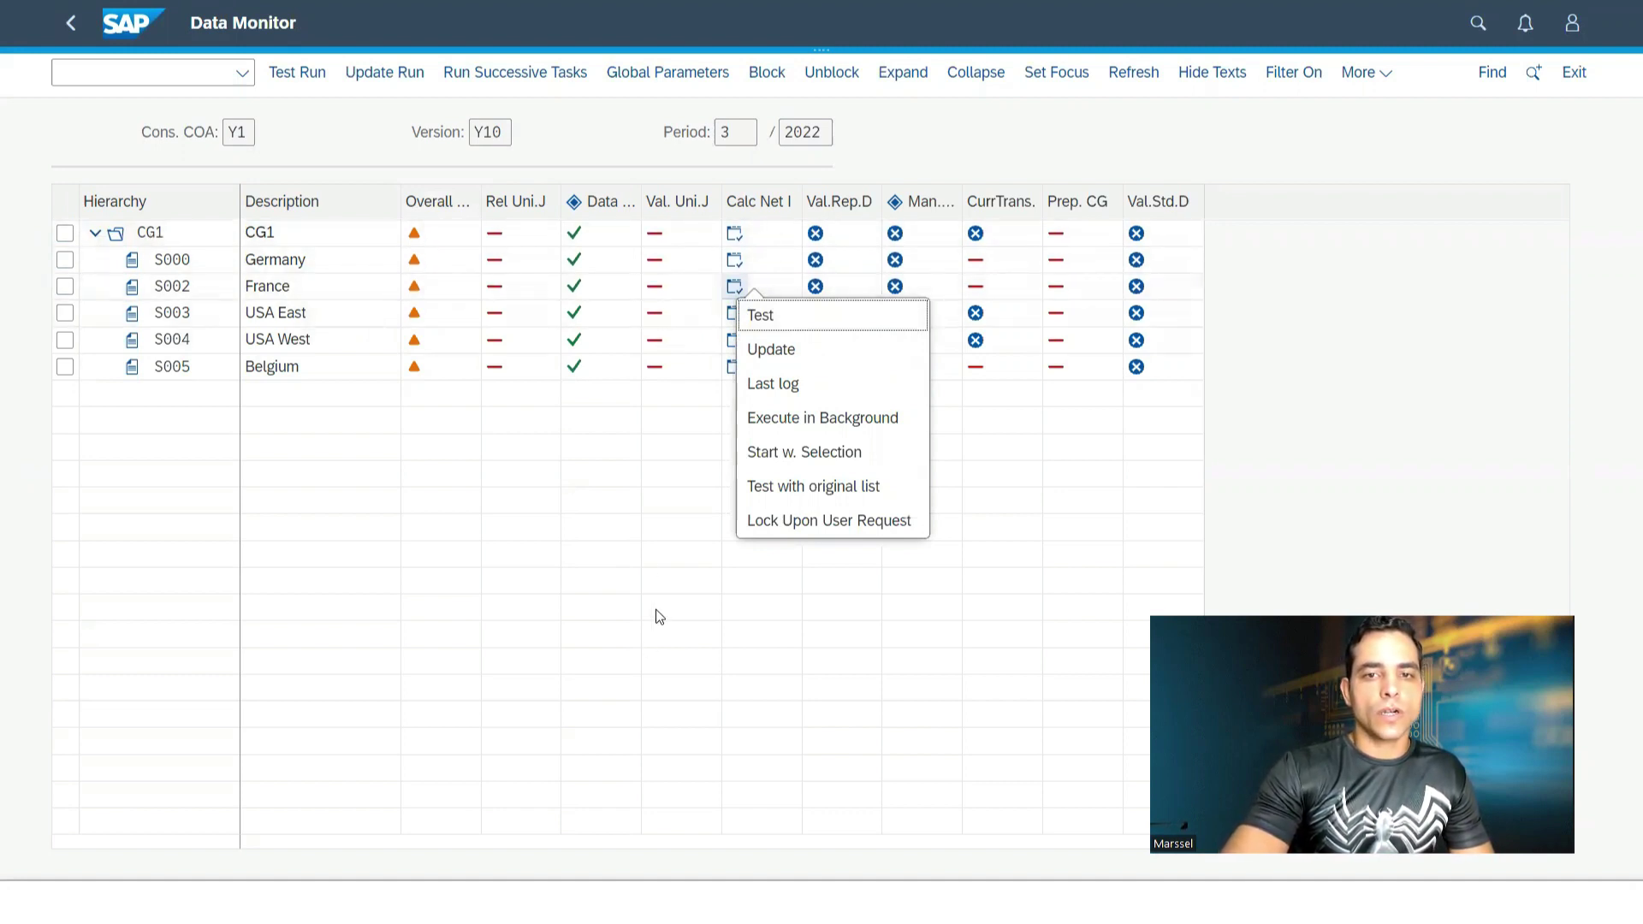
left_click(816, 233)
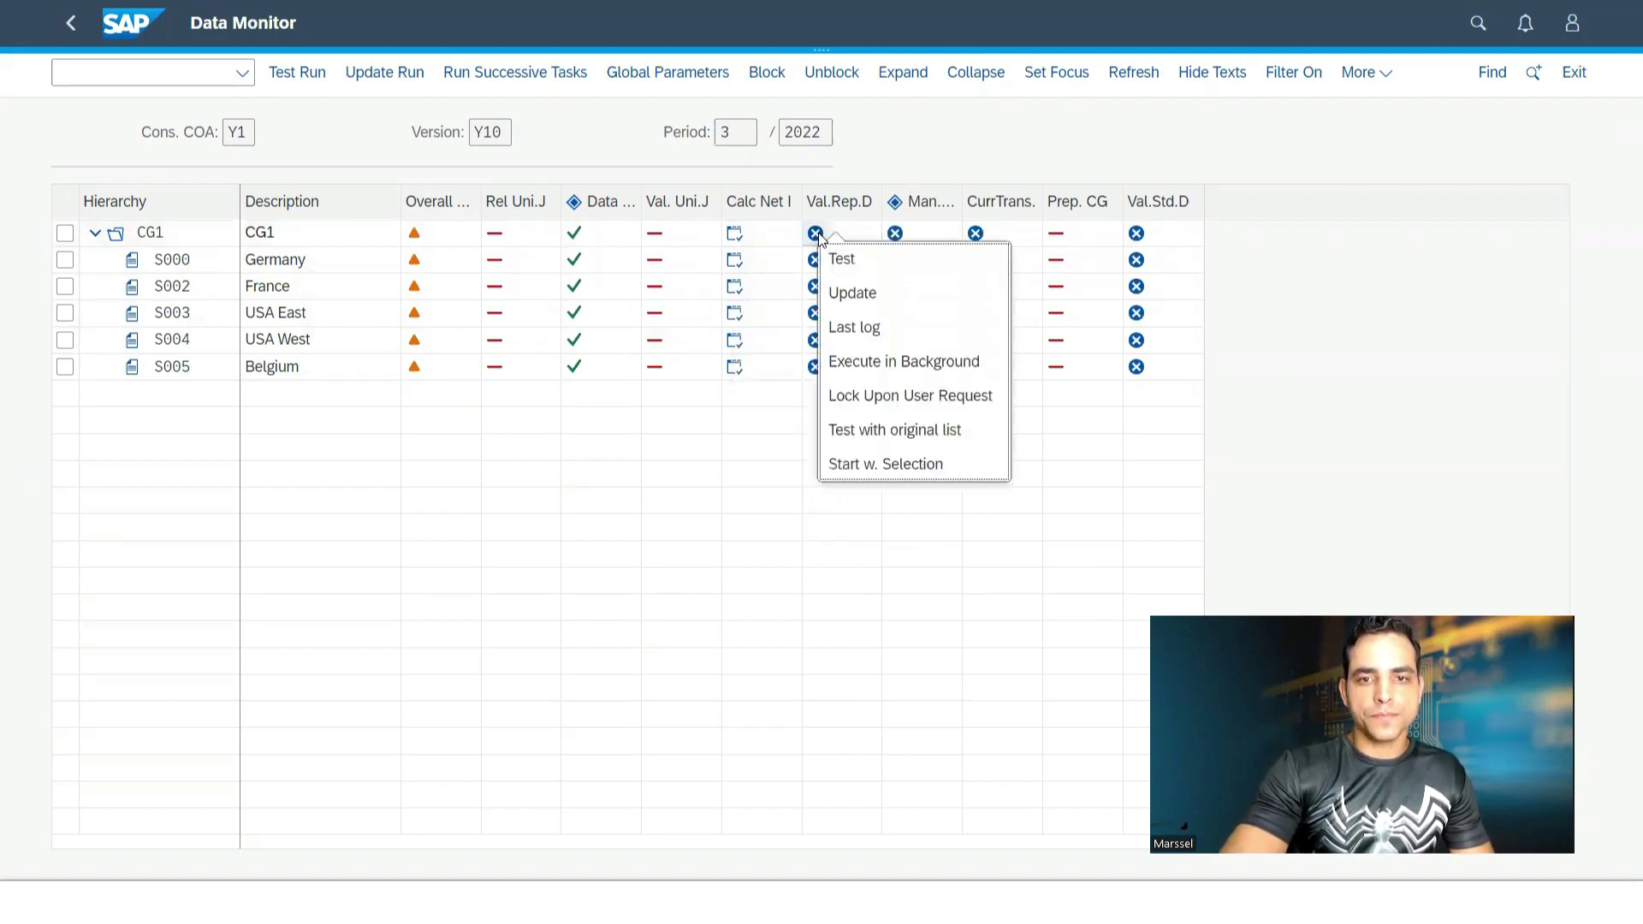
Run CG1's reported data validation, then run its currency translation as an update
left_click(842, 291)
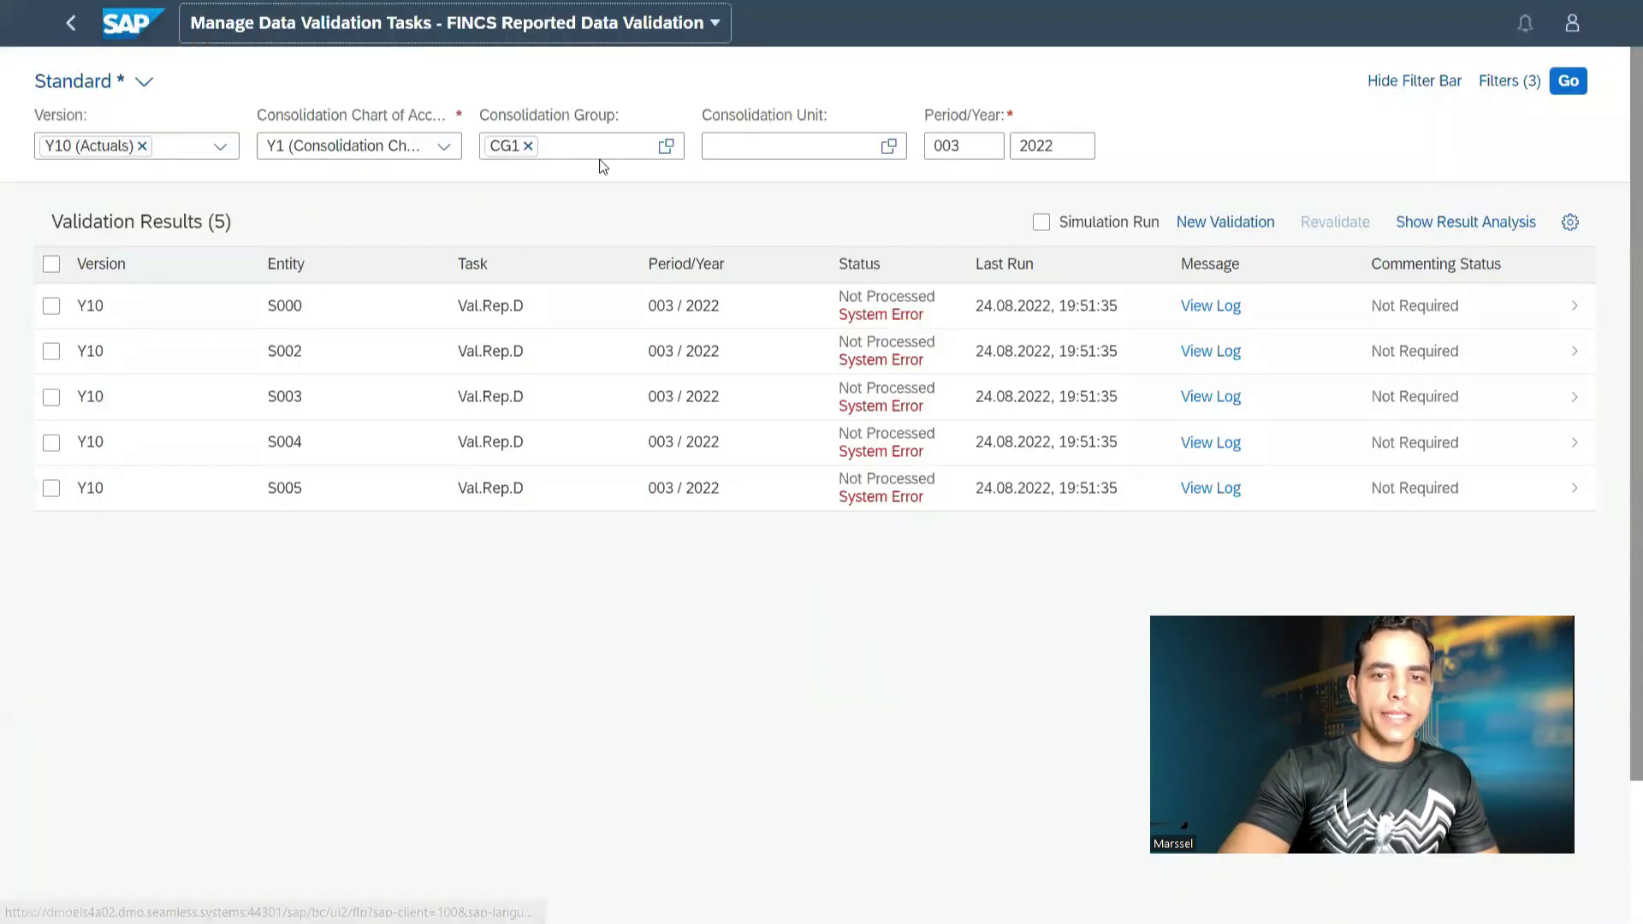
left_click(71, 23)
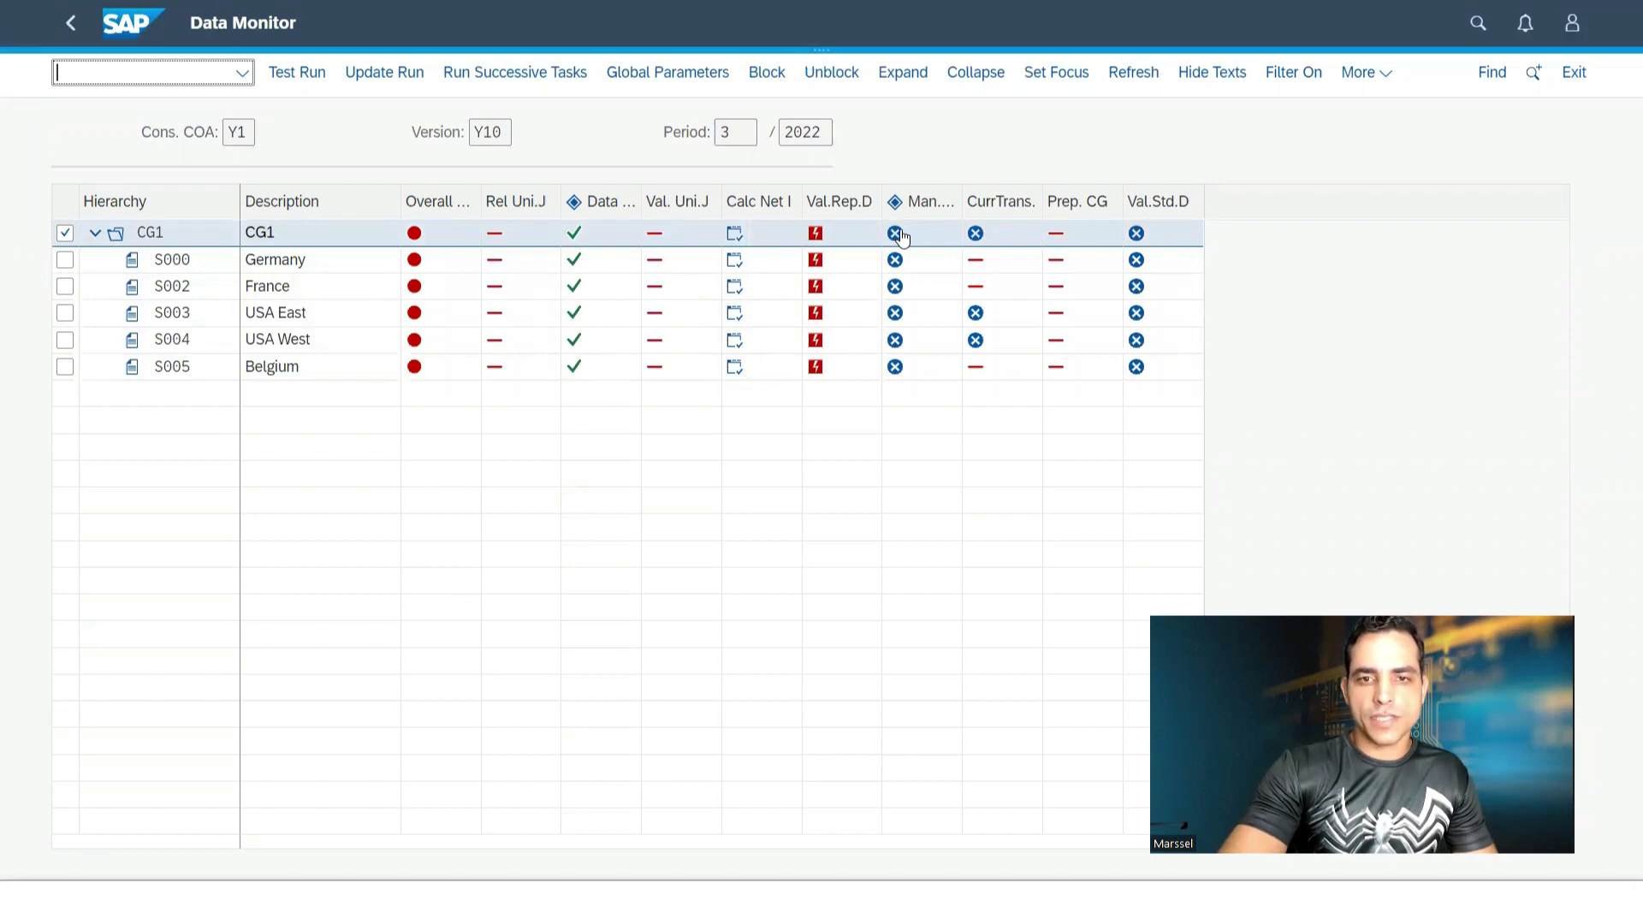
left_click(897, 234)
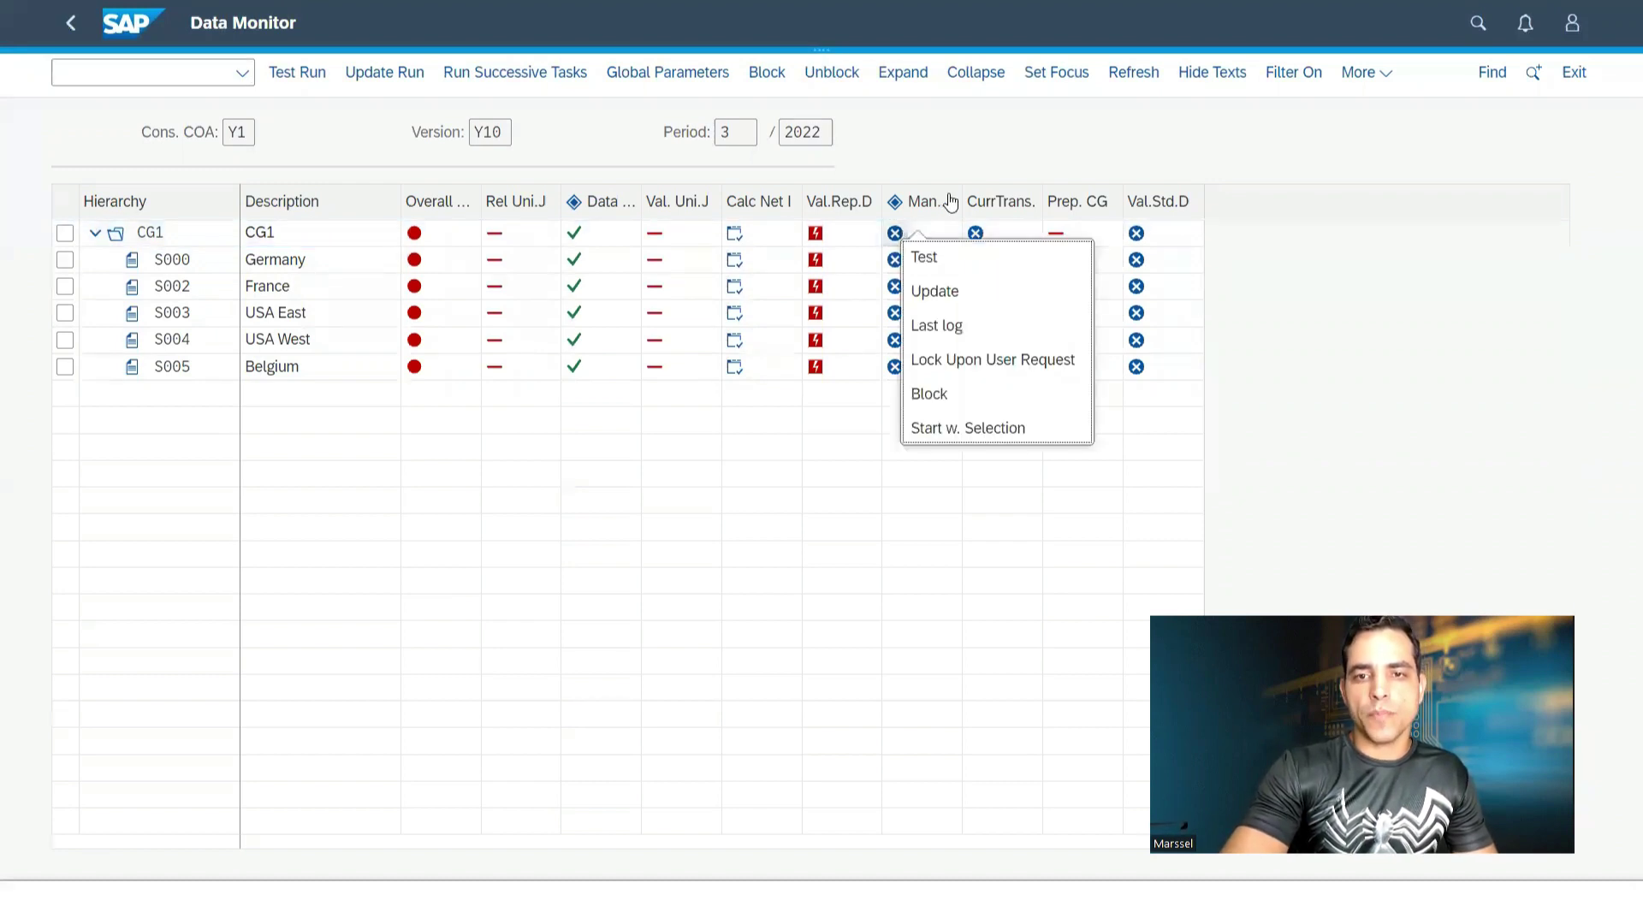
left_click(1032, 152)
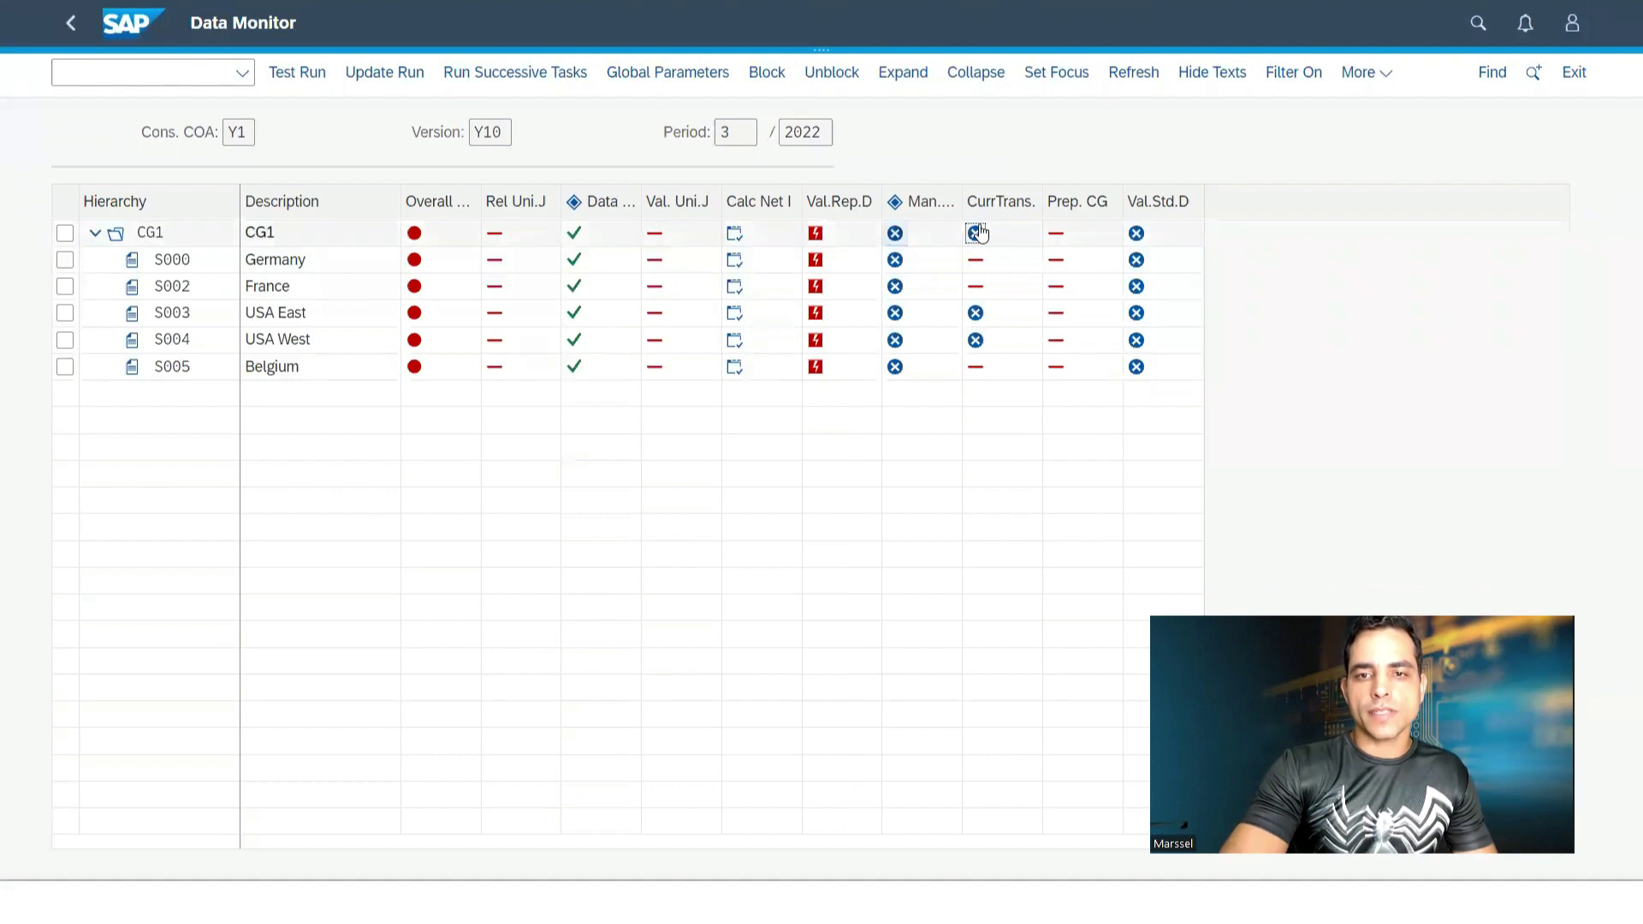
left_click(978, 232)
left_click(1014, 285)
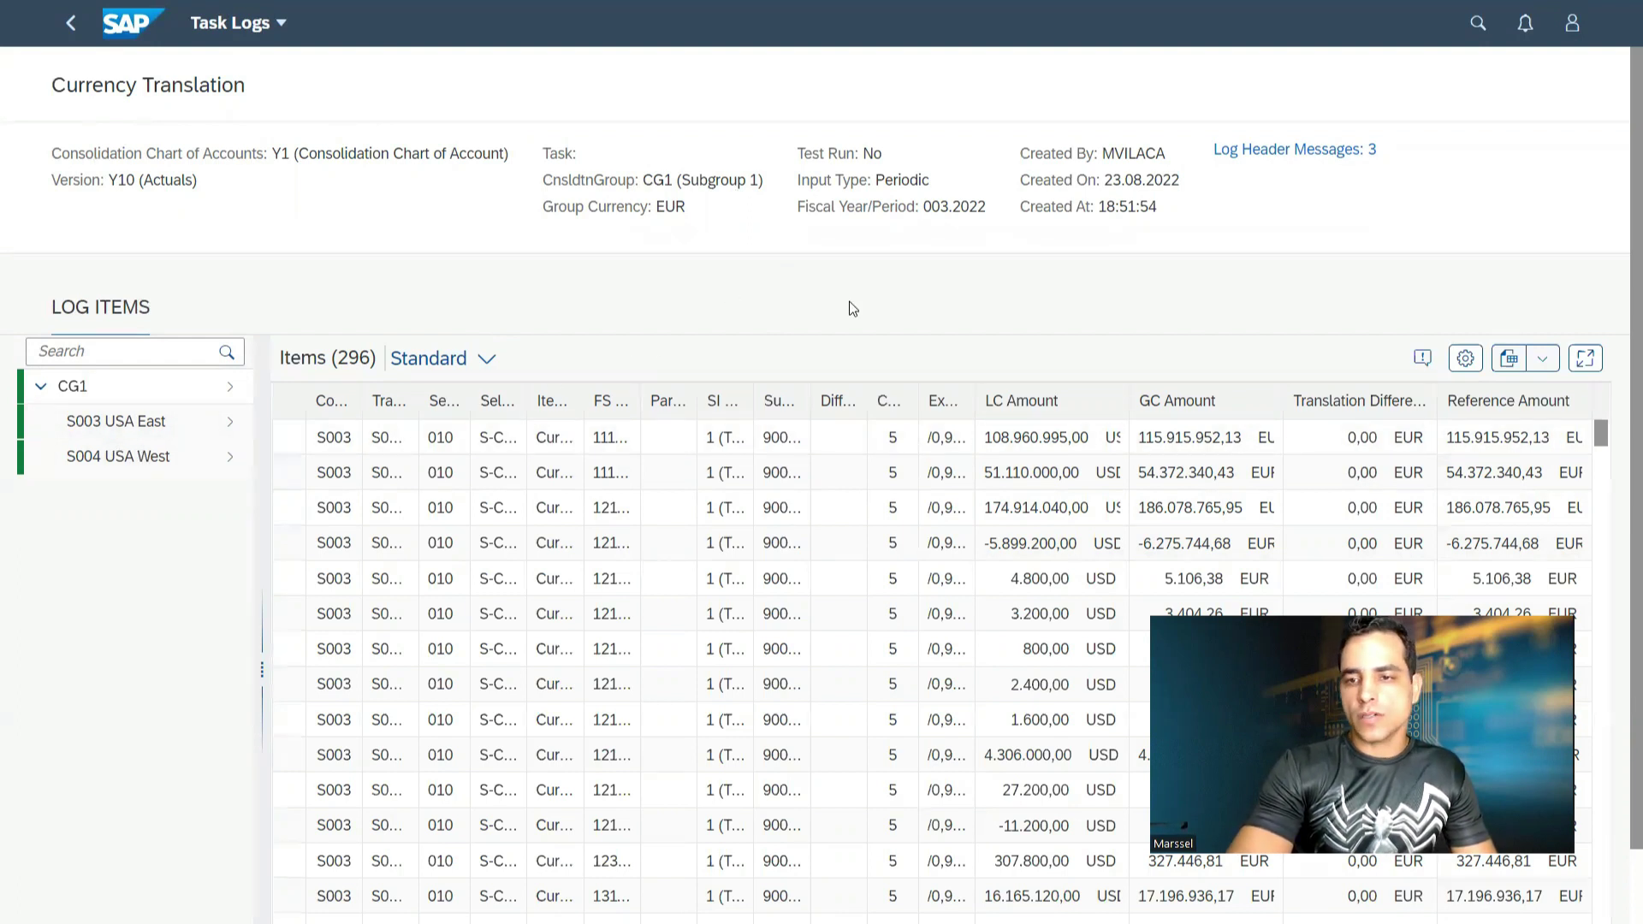
Leave the currency translation log with 296 items and return to the Data Monitor
left_click(79, 21)
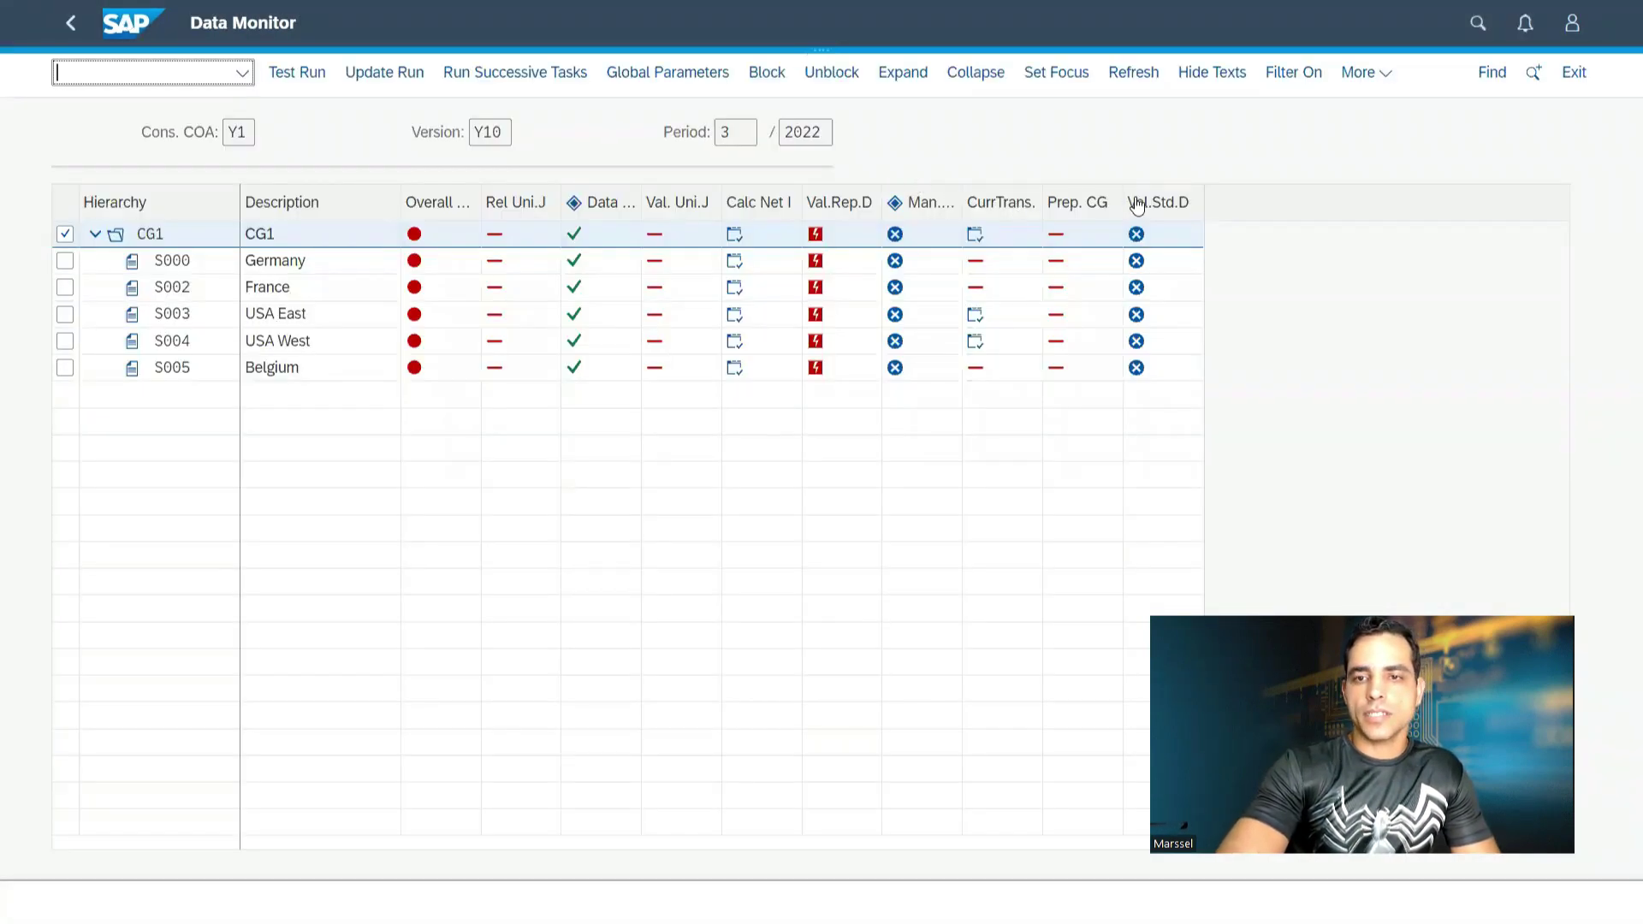
Run the standardized data validation (Val.Std.D) as an update for CG1
left_click(1136, 235)
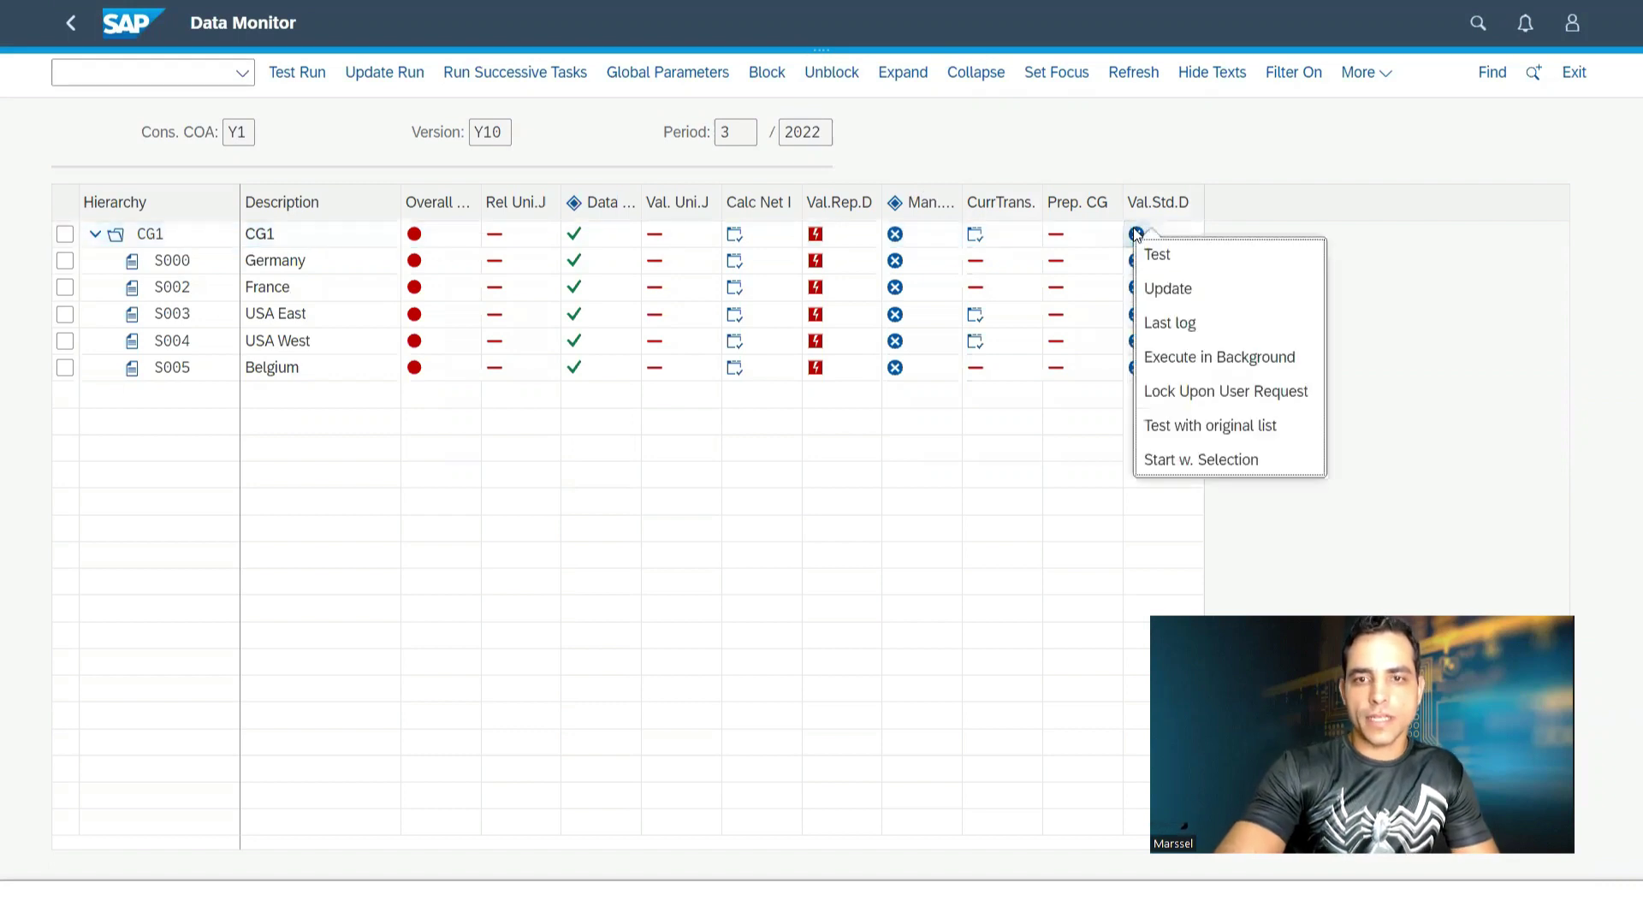
left_click(1163, 288)
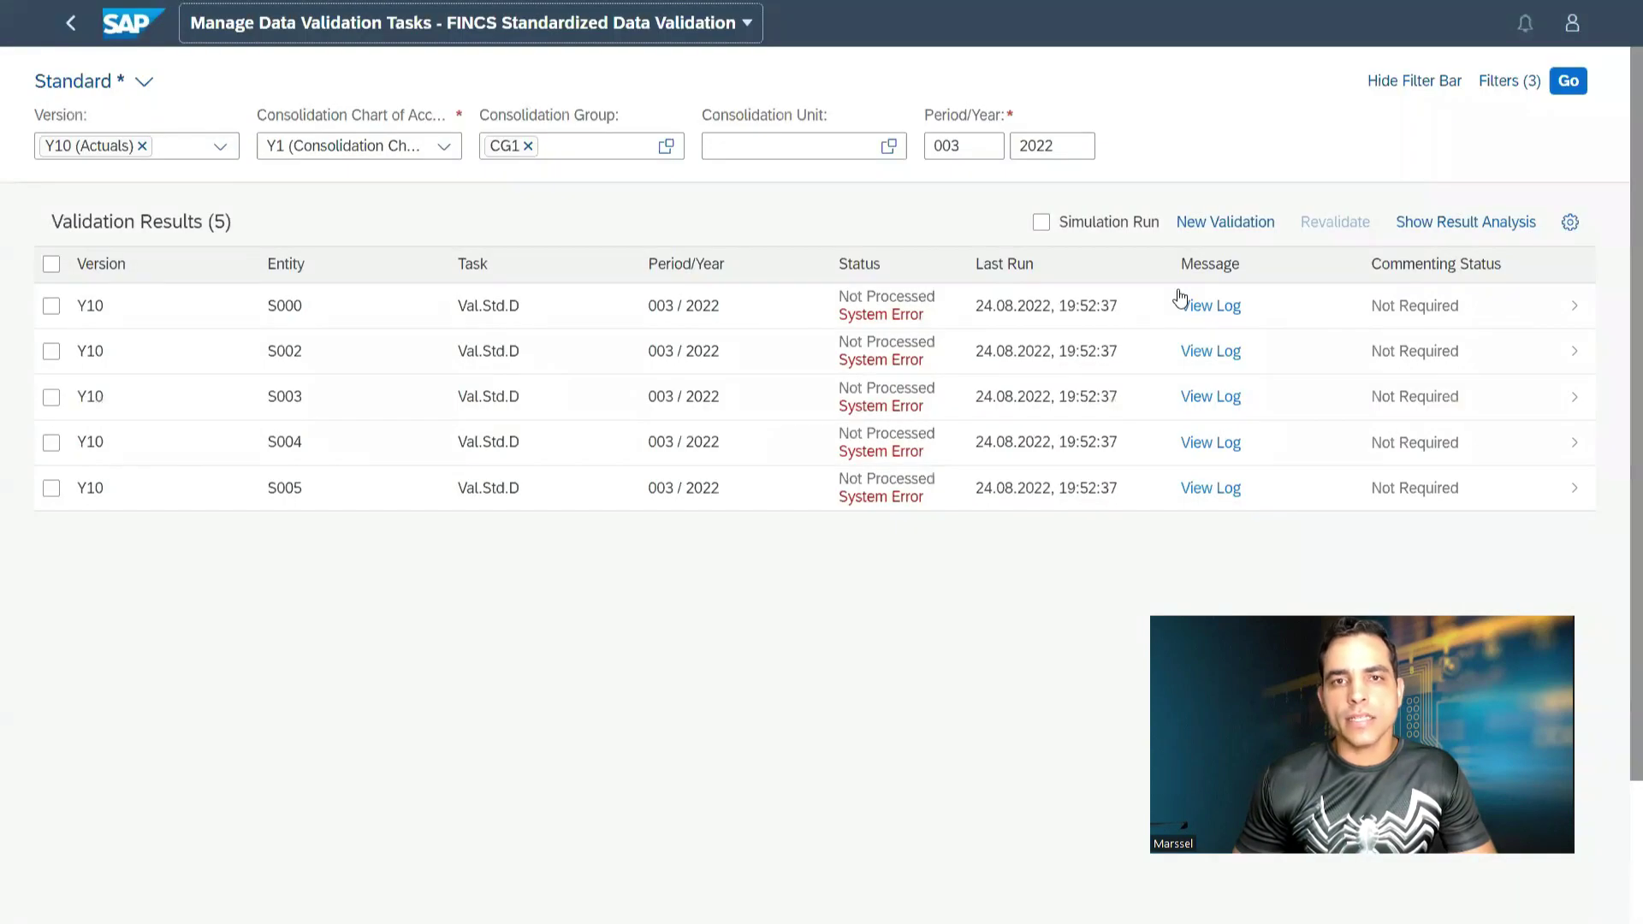
Switch to the Consolidation Monitor via More > Goto and widen the Description column
left_click(64, 24)
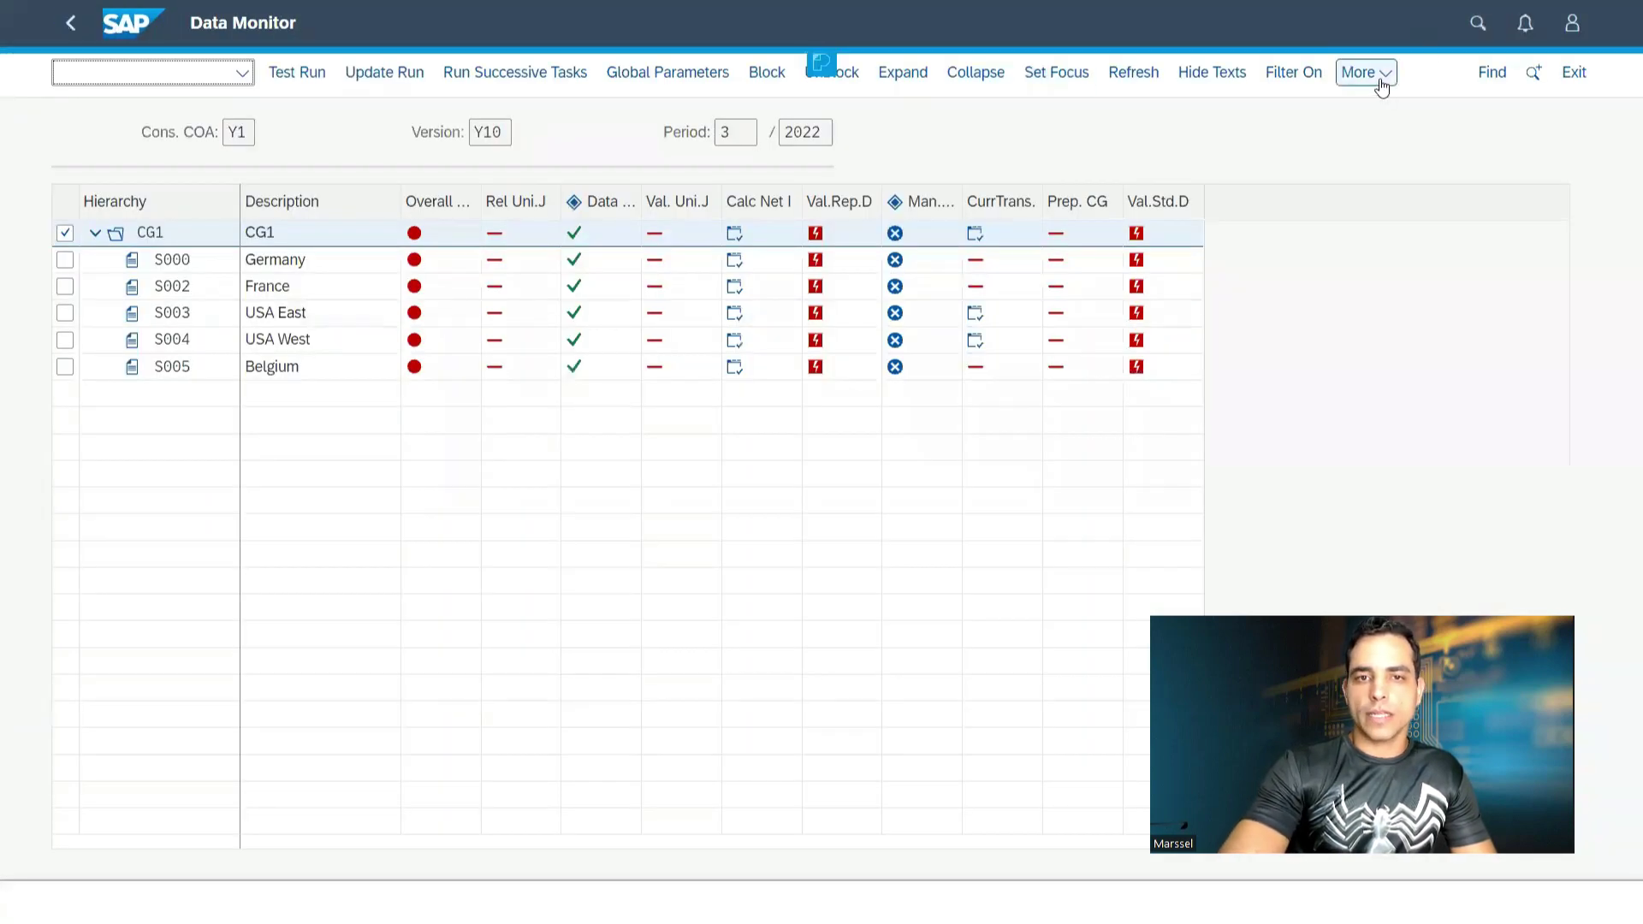
left_click(1374, 75)
mouse_move(1279, 257)
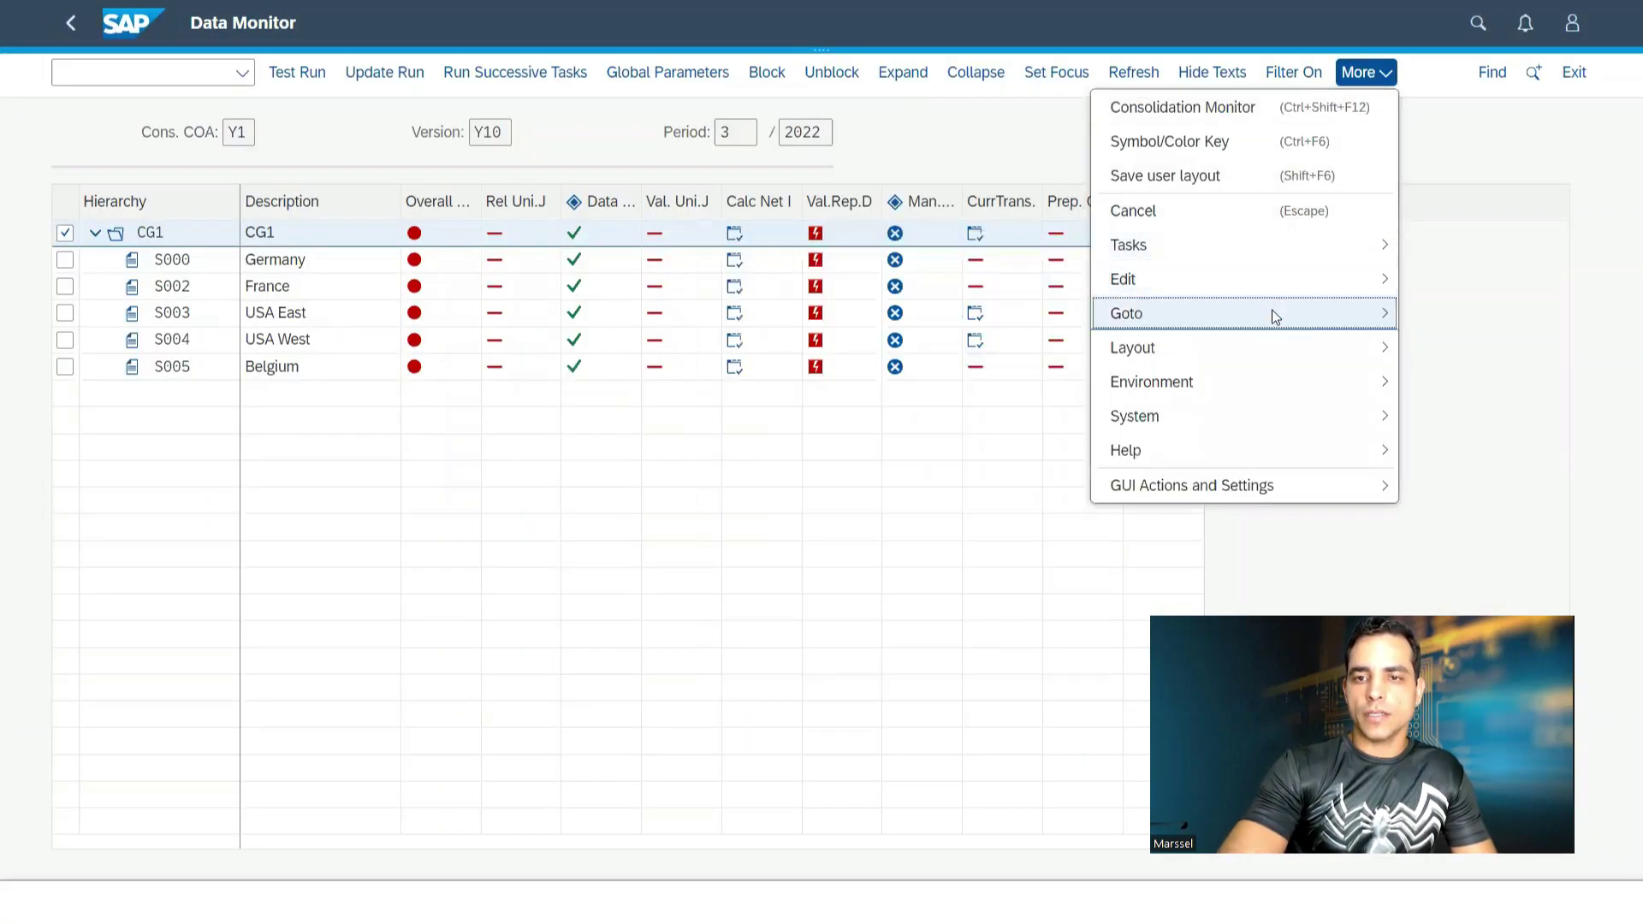
mouse_move(1272, 310)
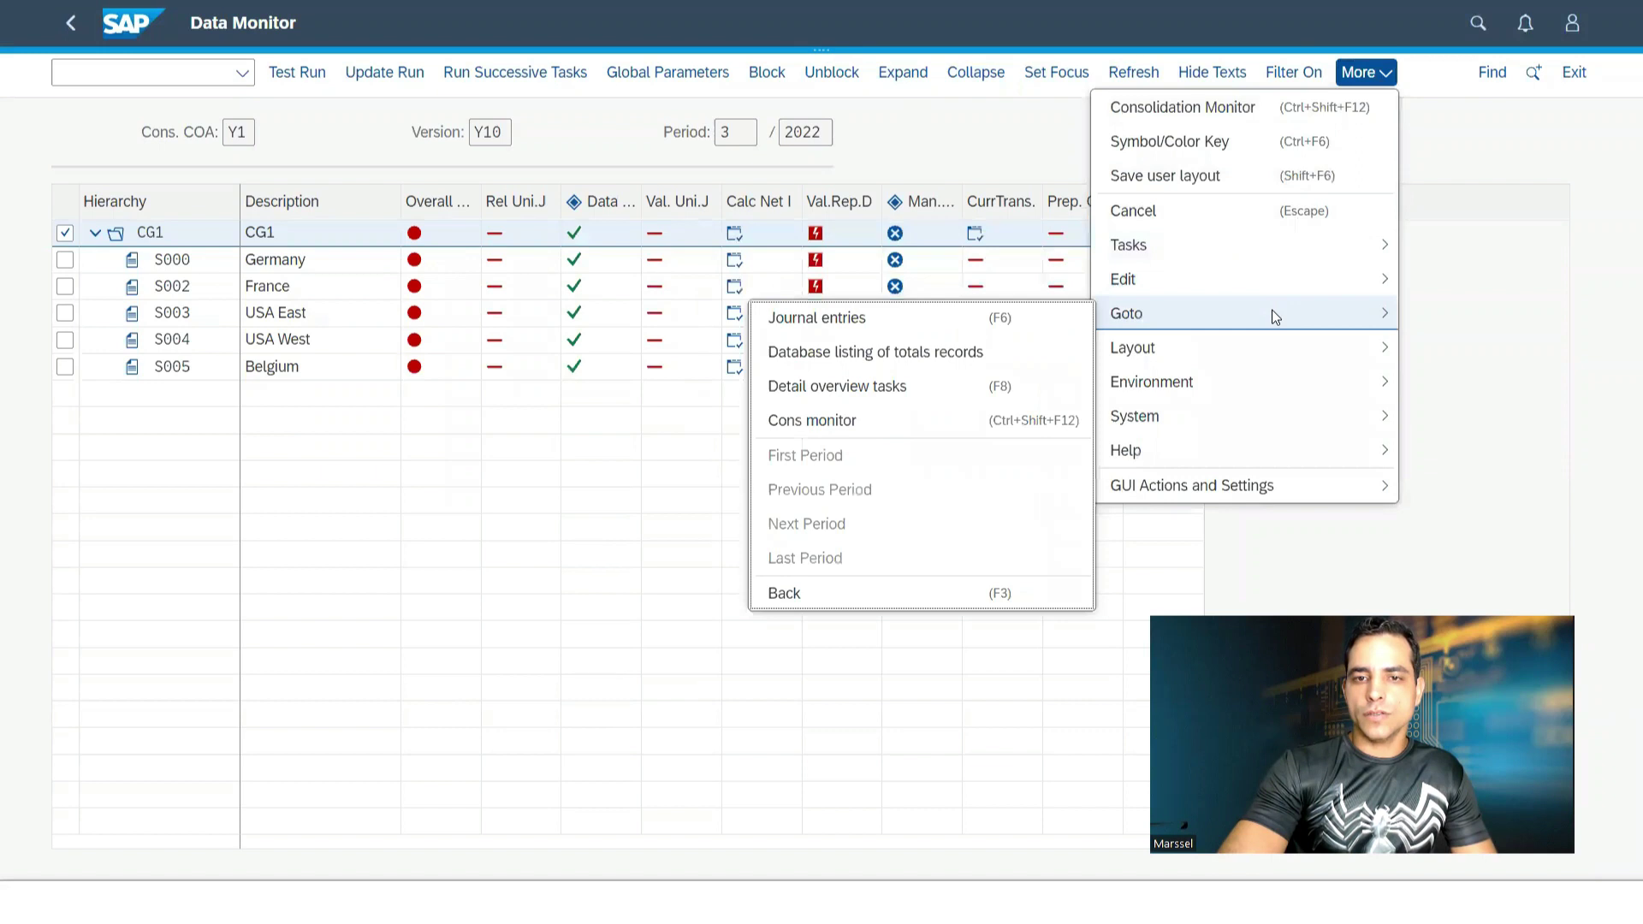
left_click(829, 420)
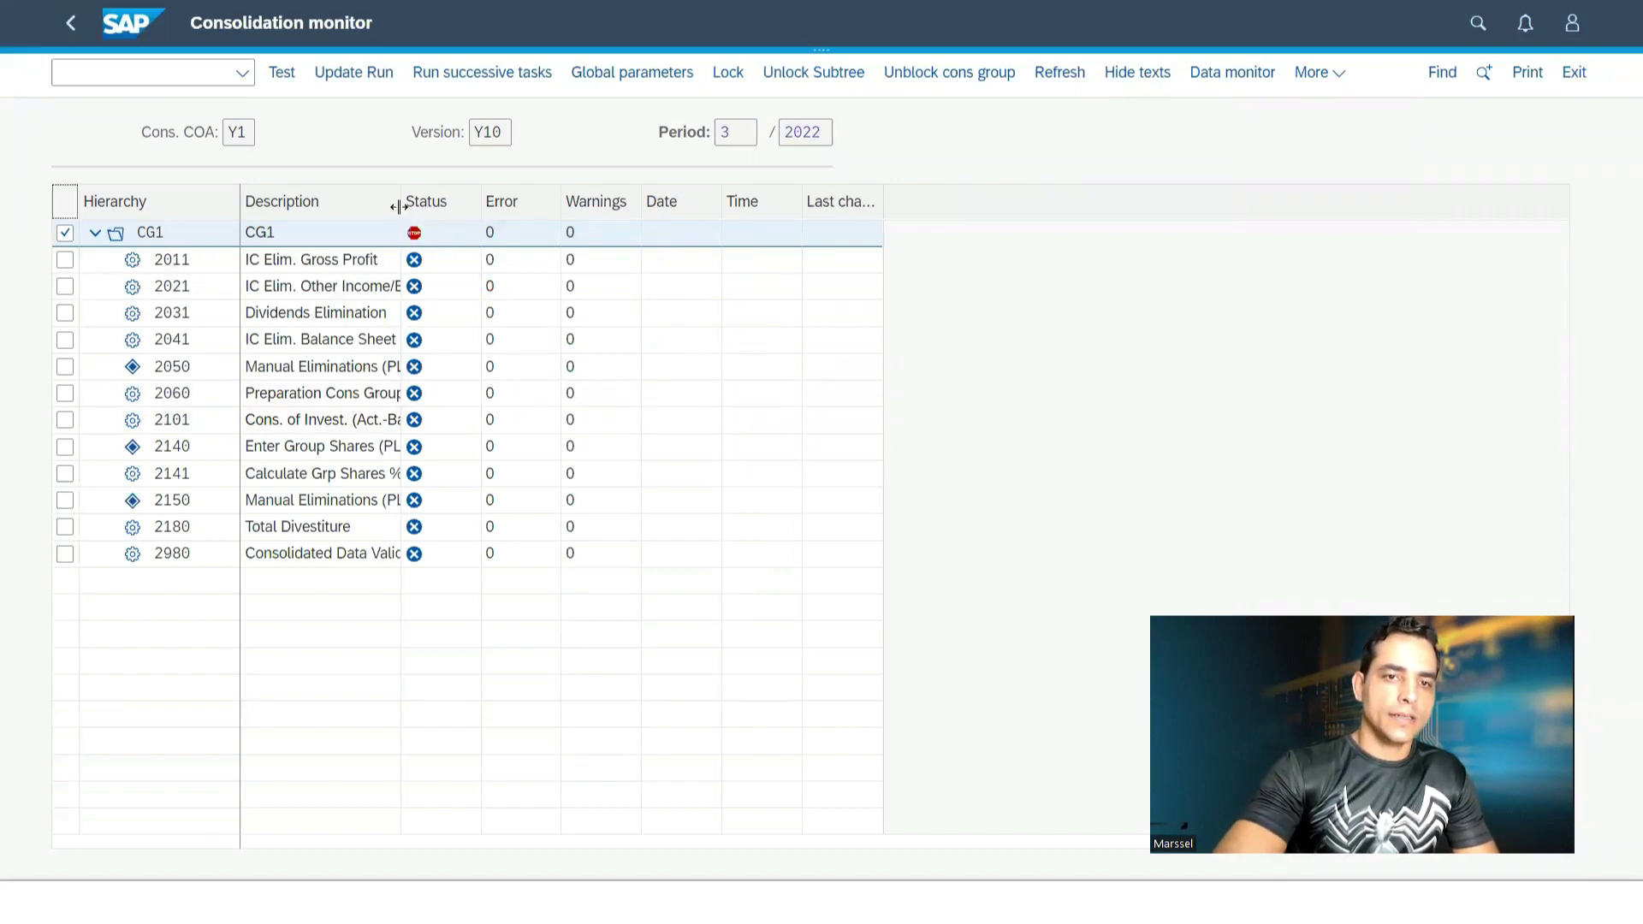
left_click_drag(481, 201, 504, 202)
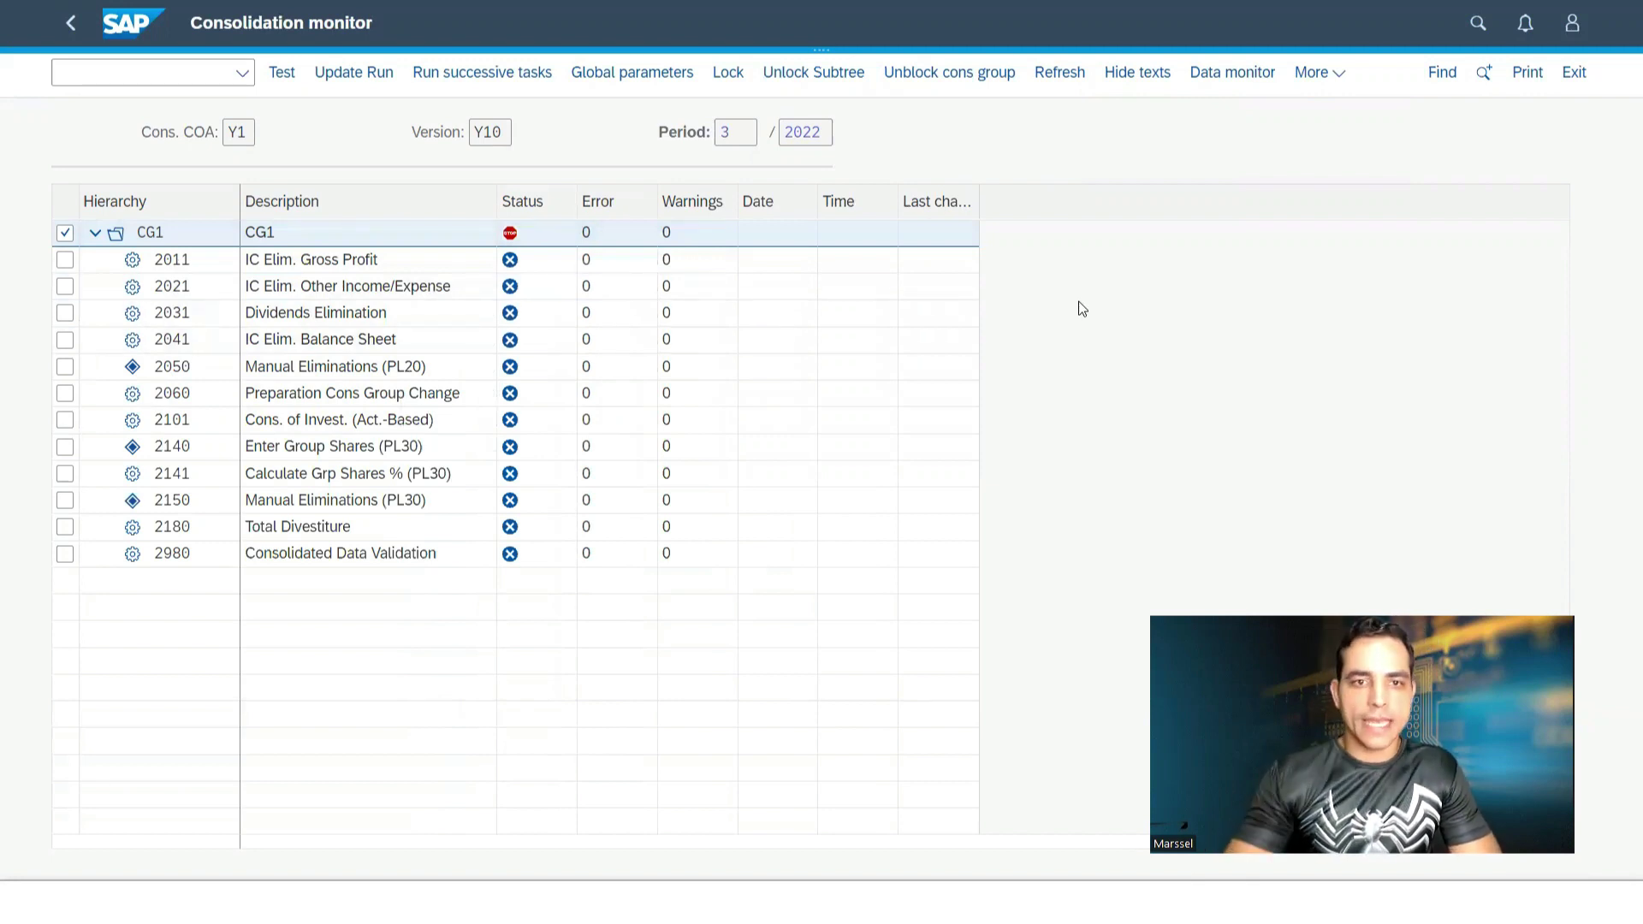
Run the 2011 gross profit elimination, then export its log to Items.xlsx and open it
left_click(513, 262)
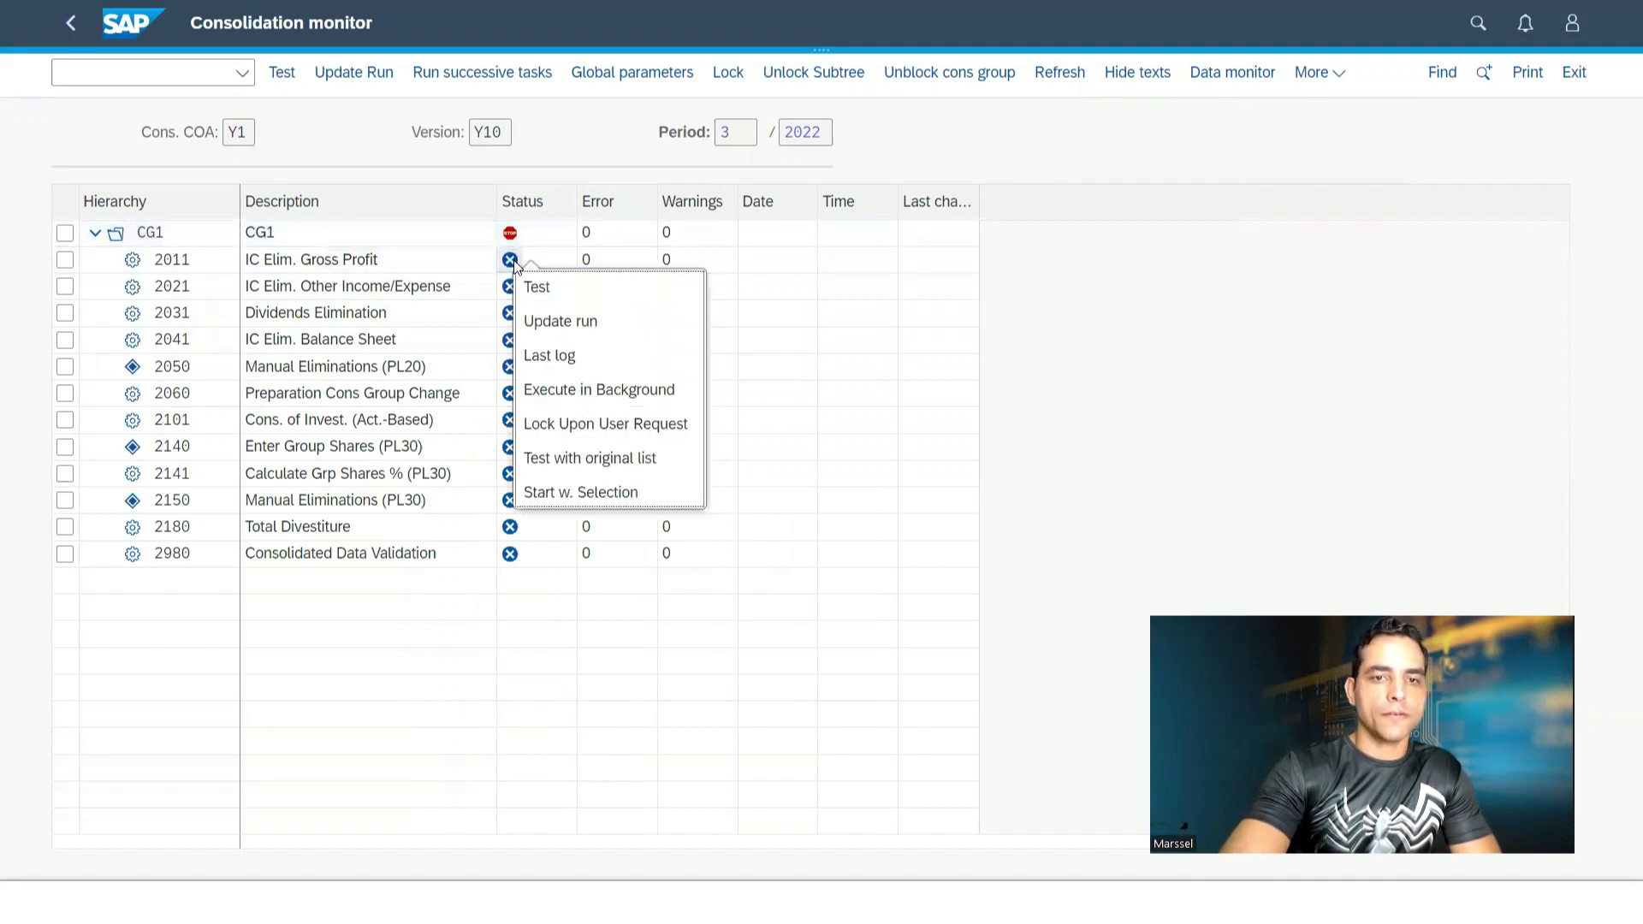
left_click(561, 321)
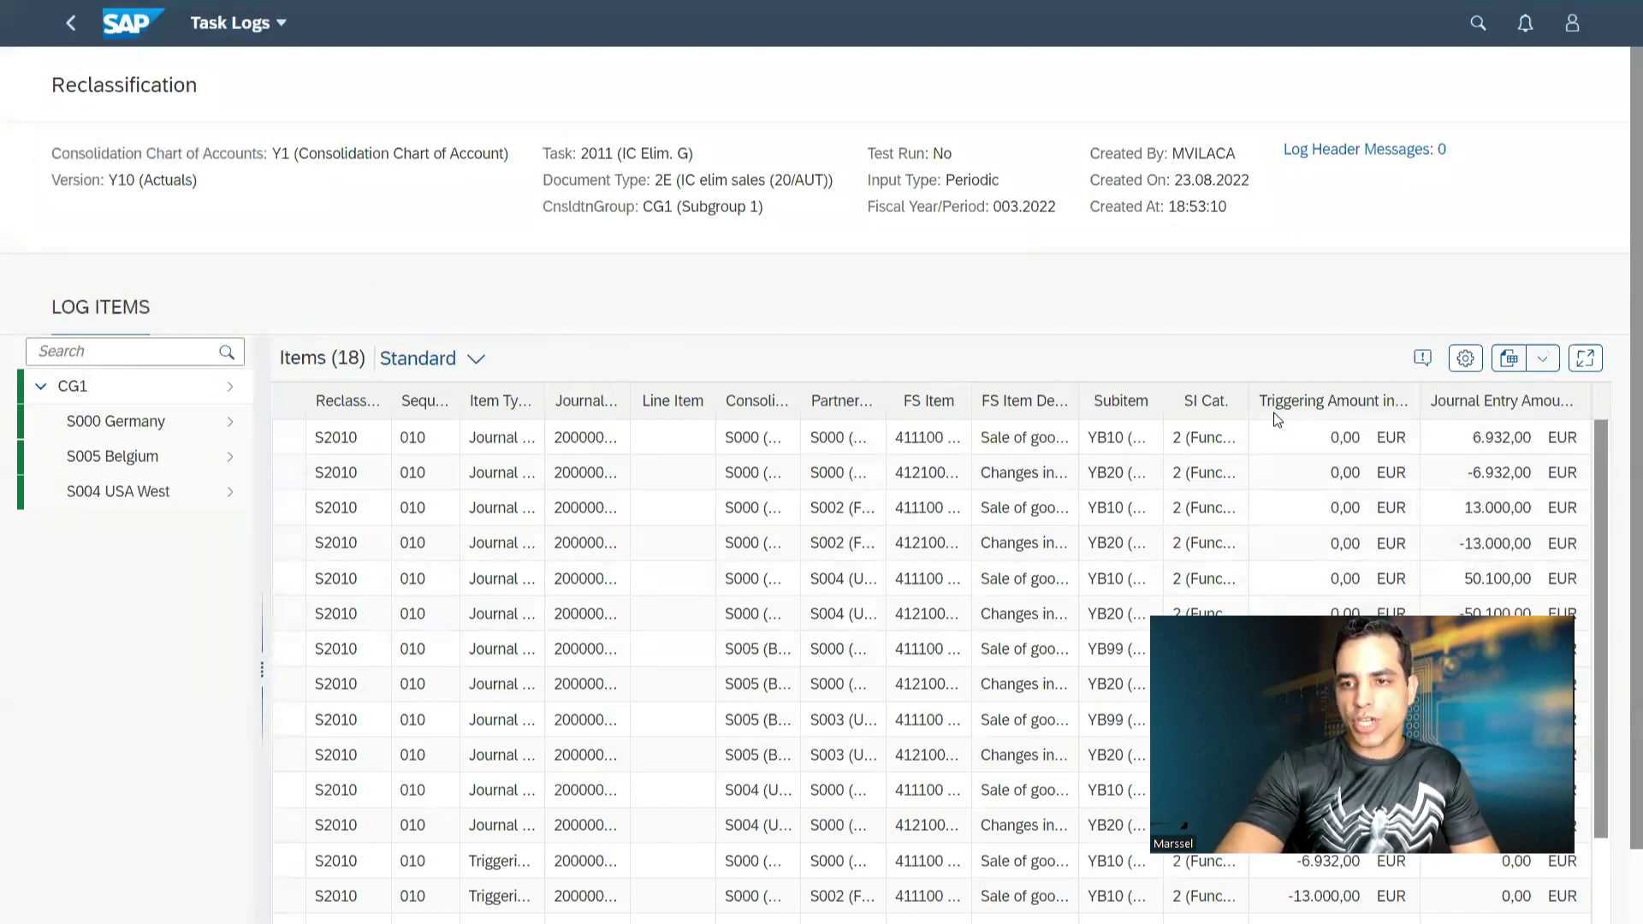
left_click(1500, 365)
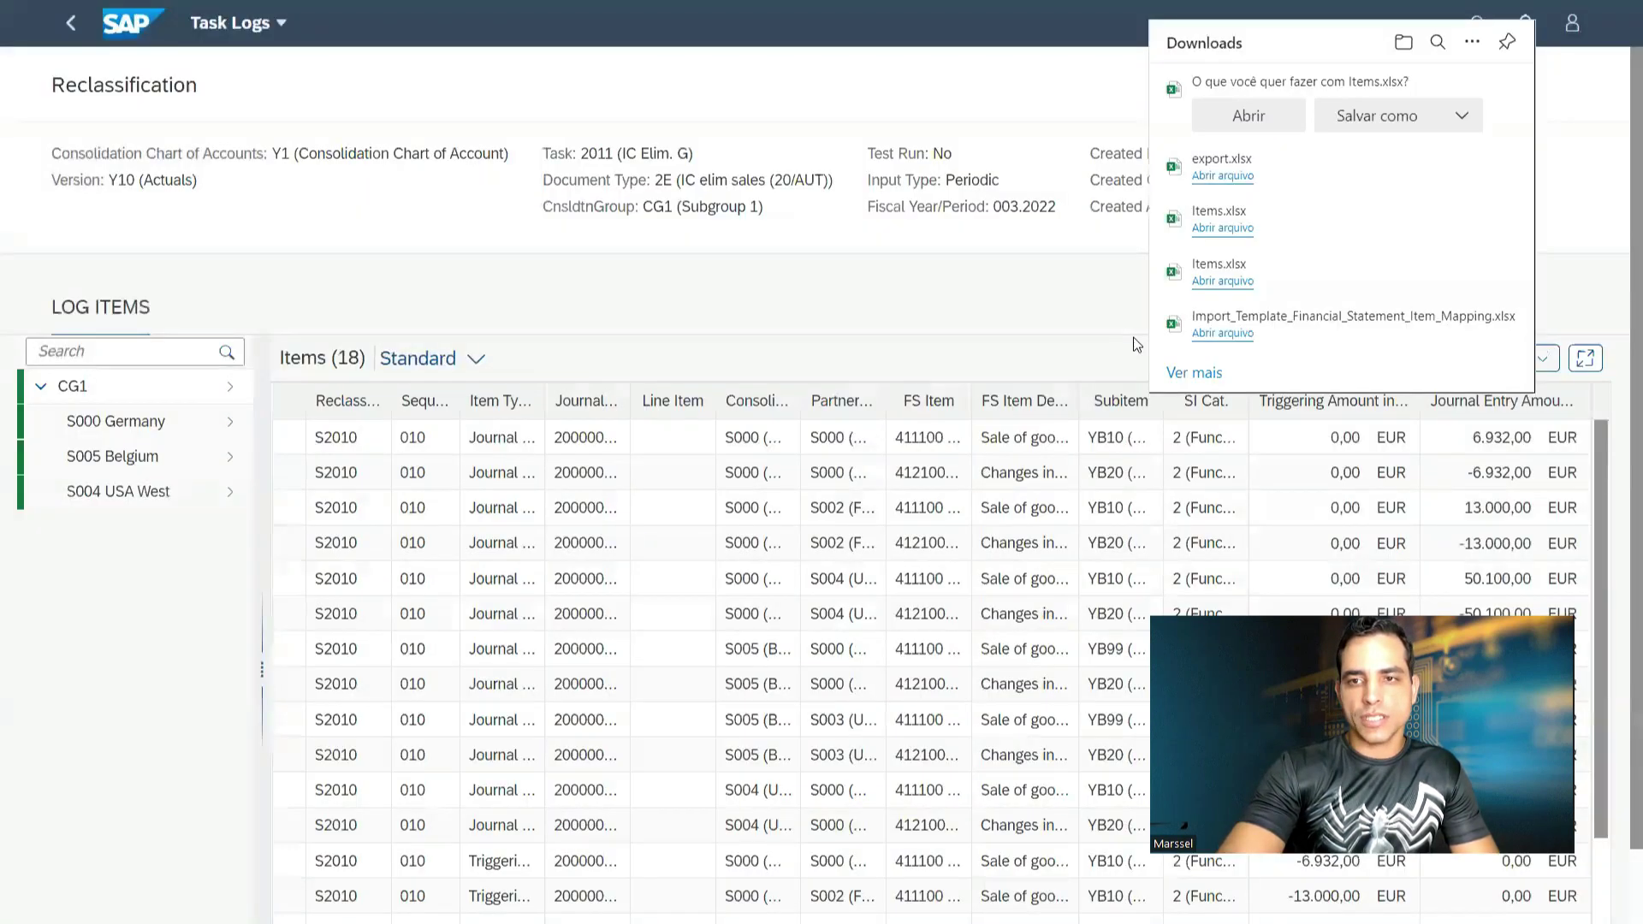
left_click(1259, 120)
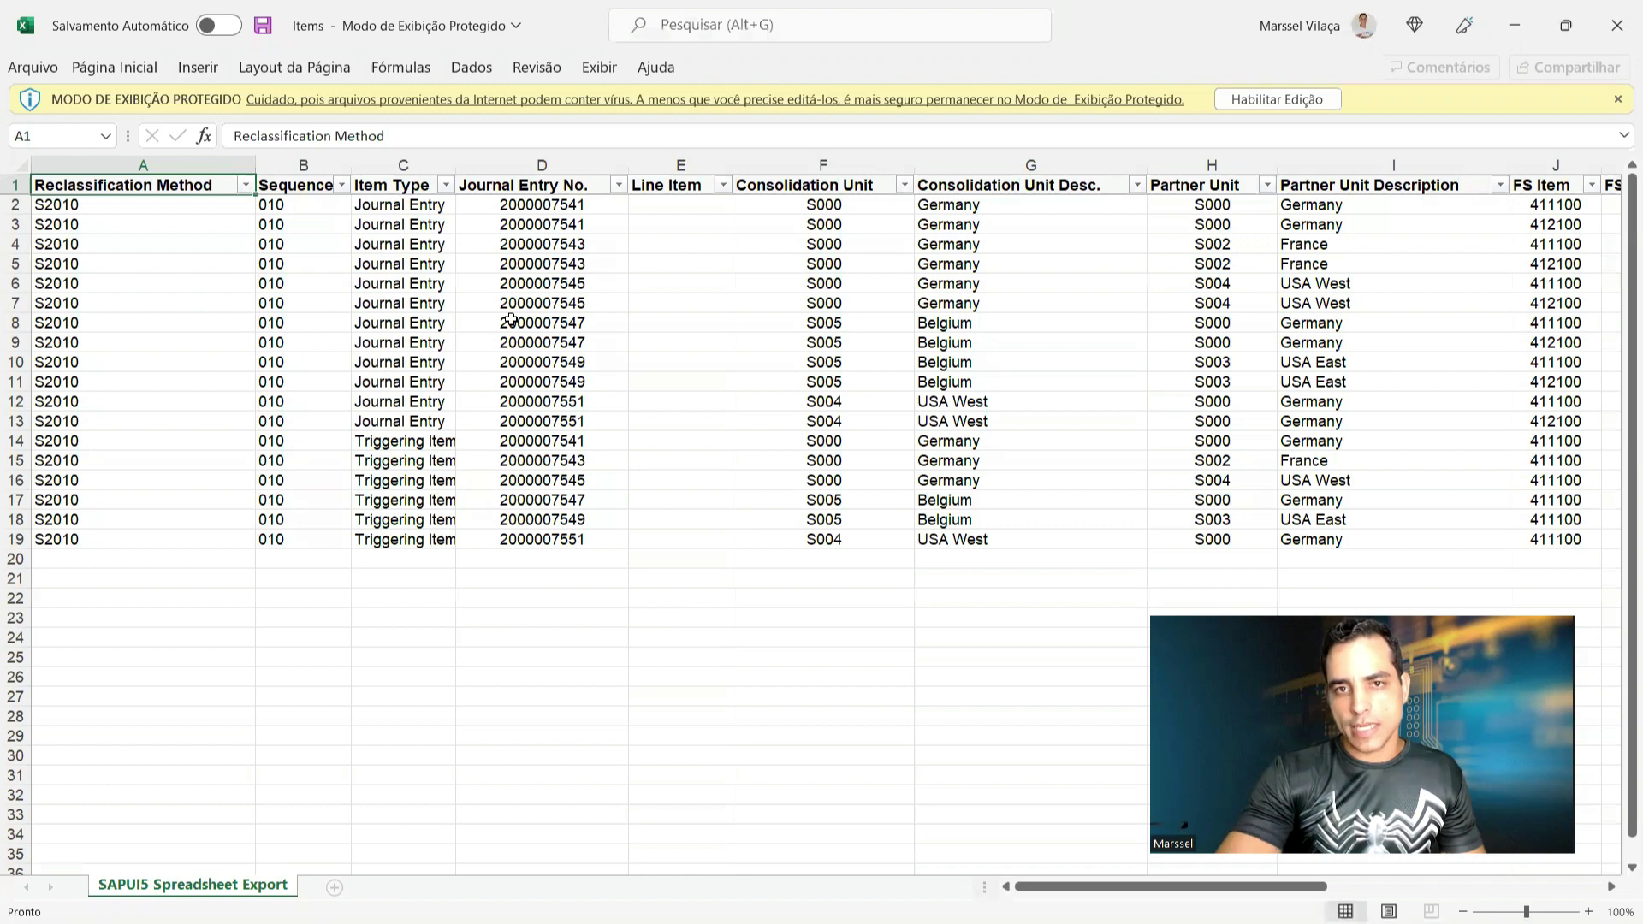
Return from Excel to the launchpad home page showing the Group Reporting apps
key("alt+Tab")
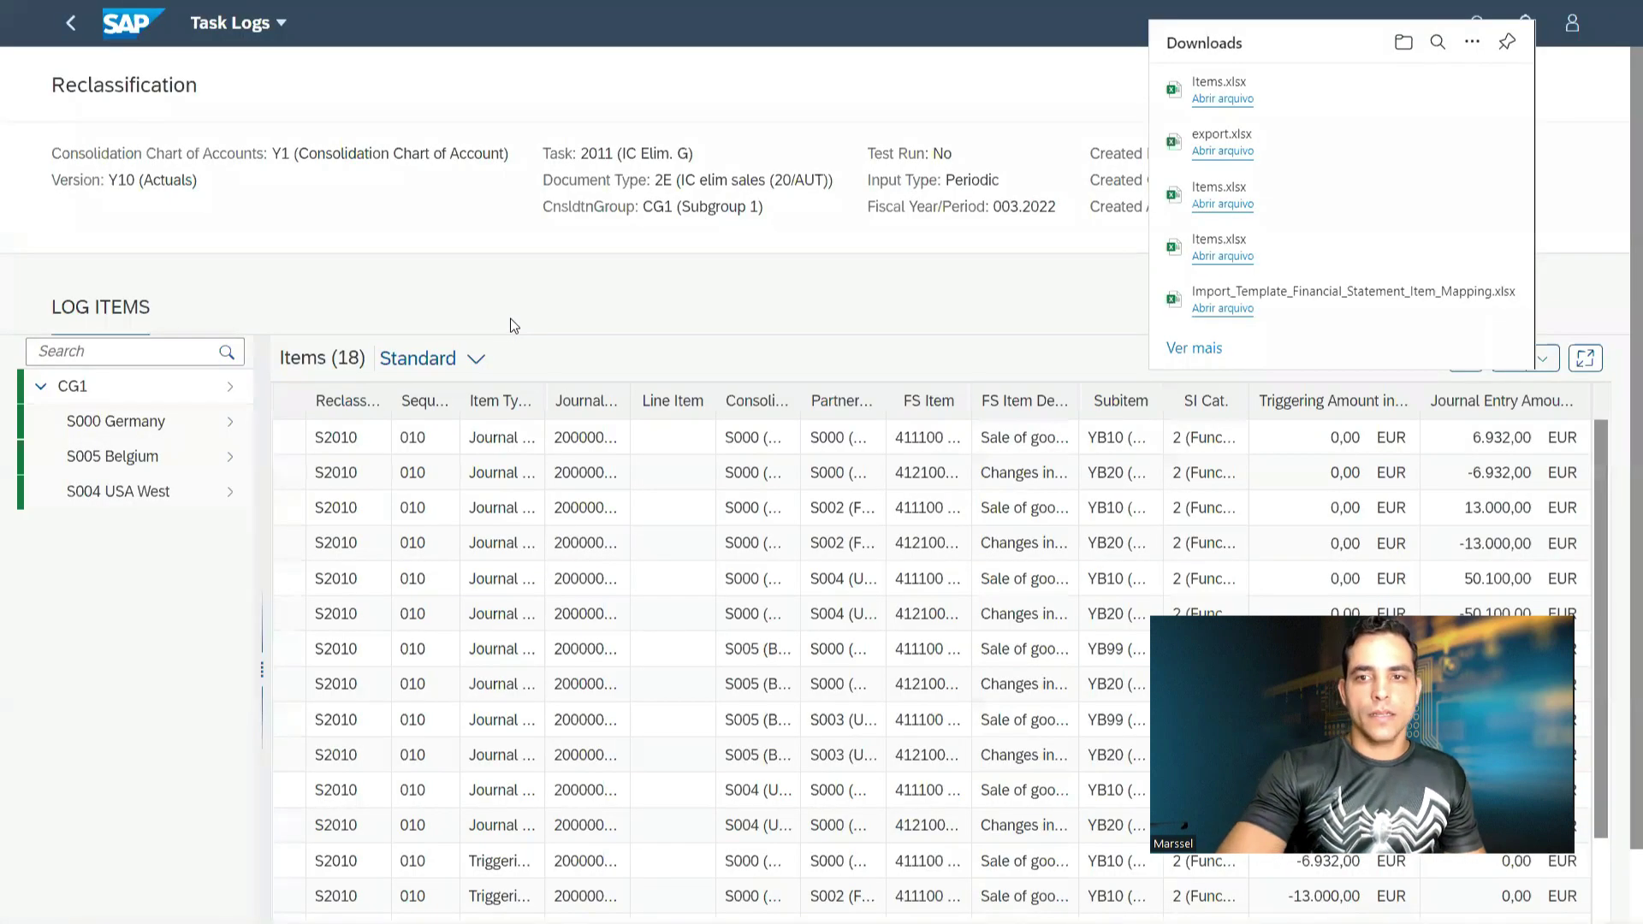
left_click(956, 320)
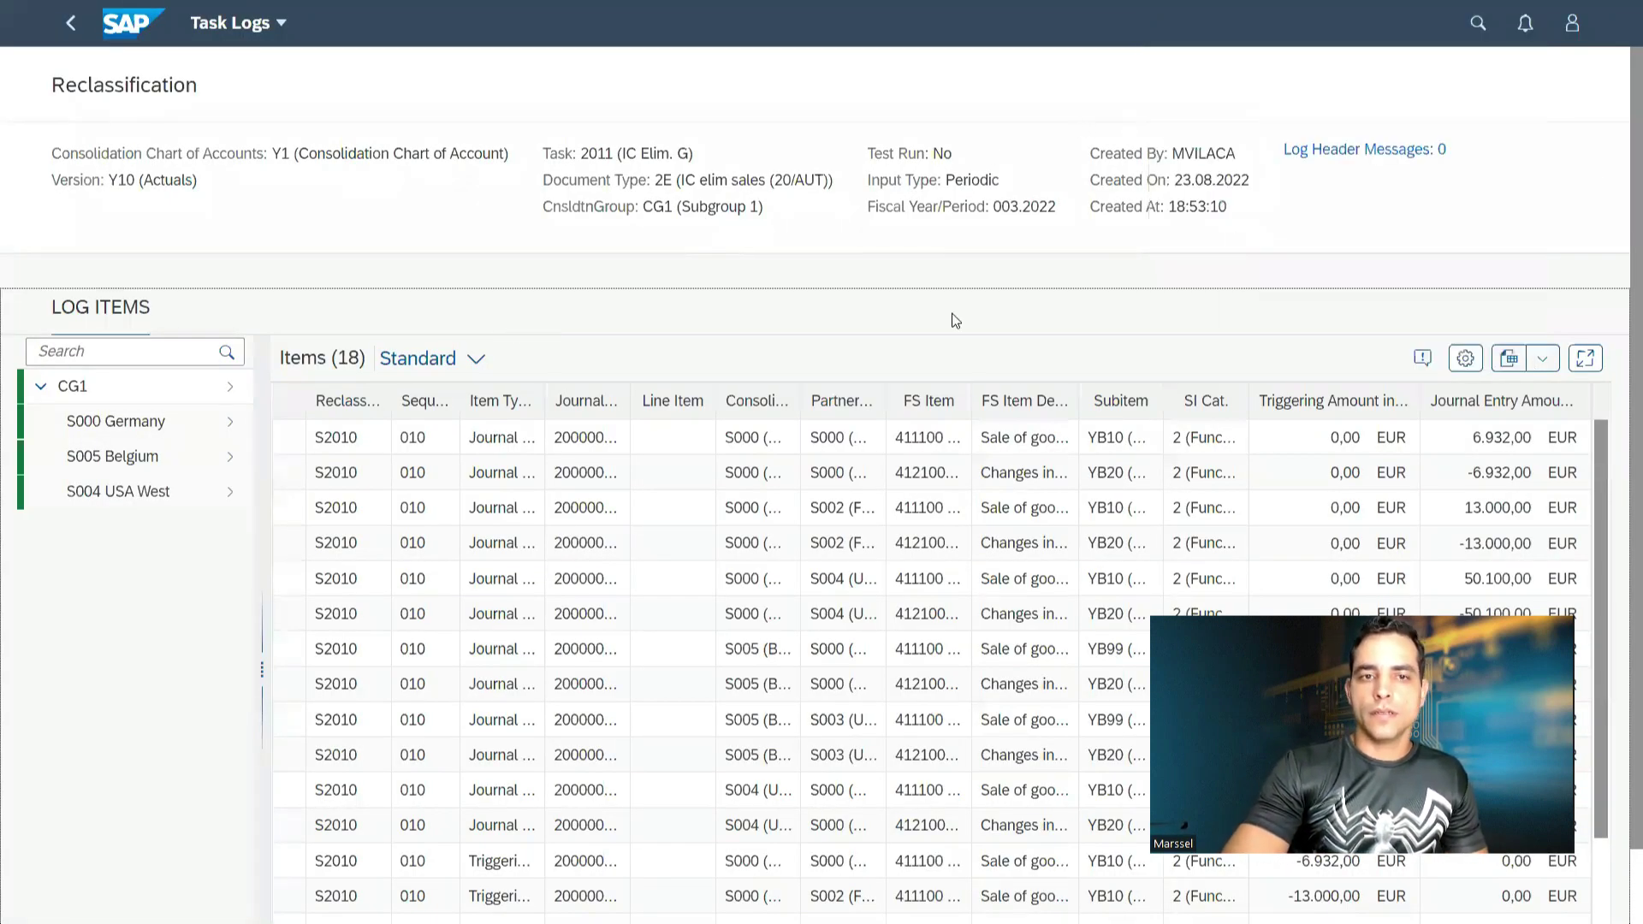
left_click(81, 29)
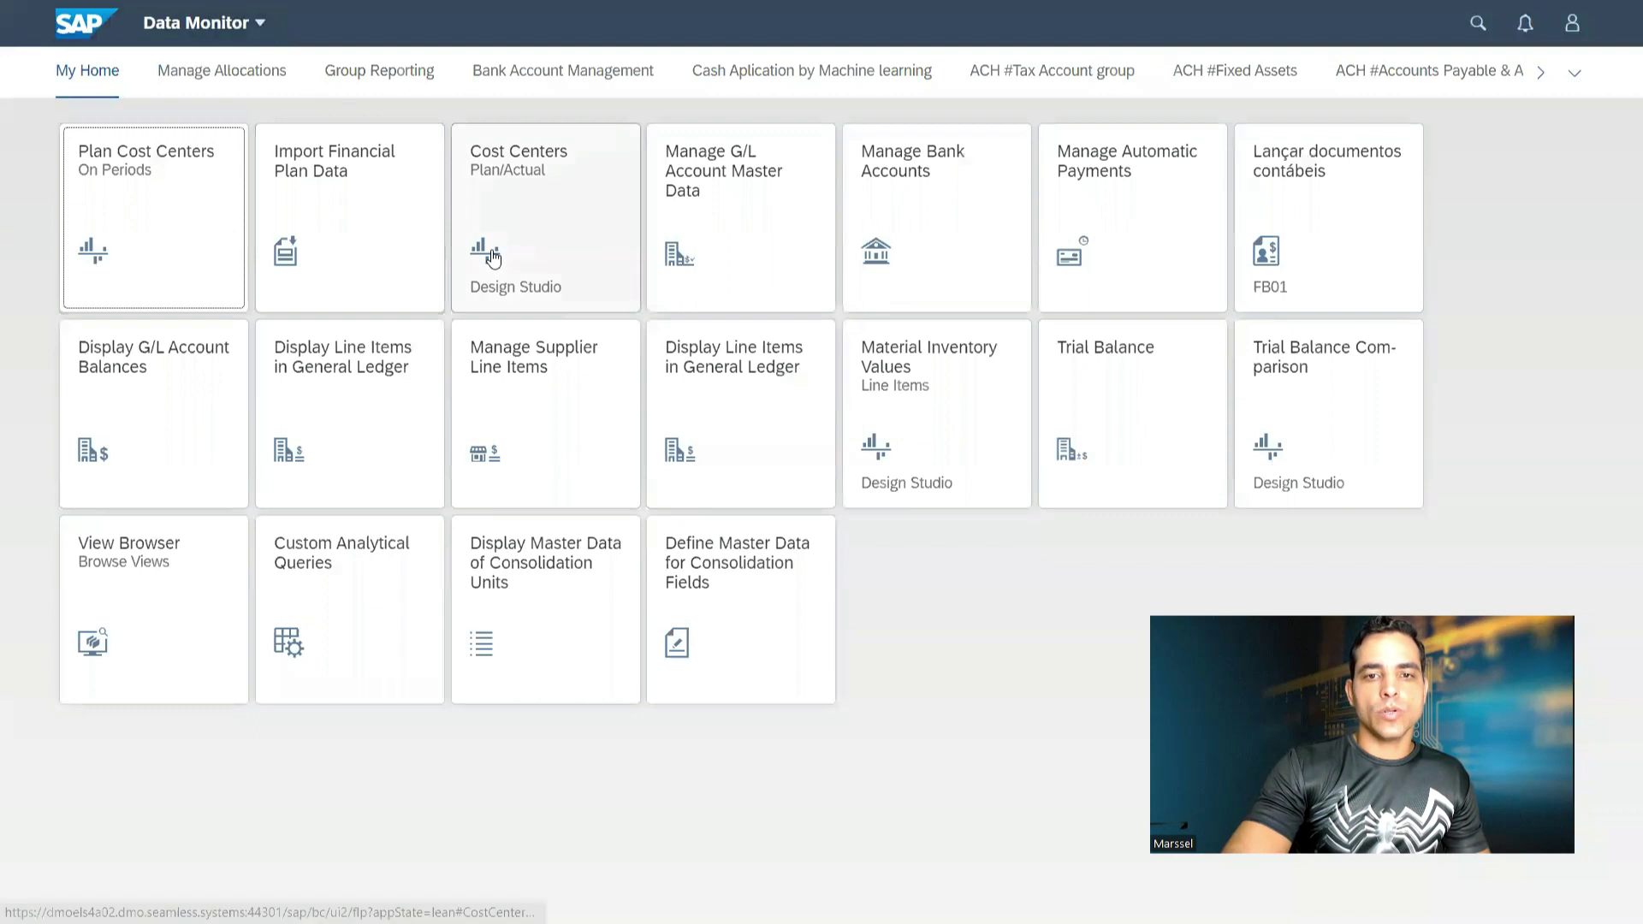
left_click(366, 79)
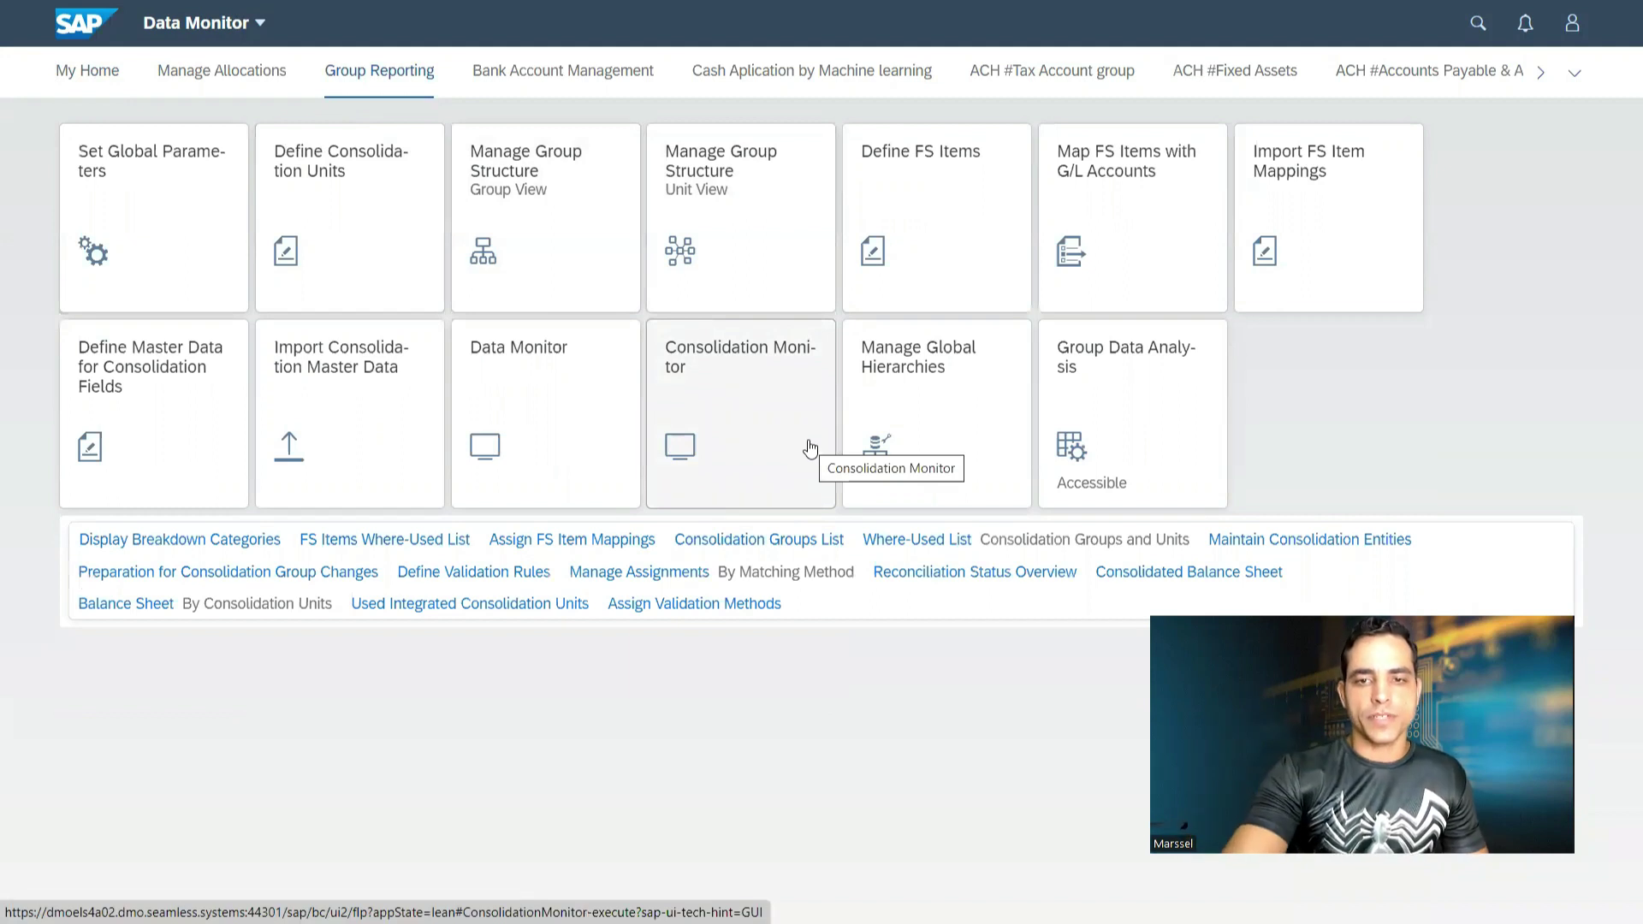
left_click(946, 398)
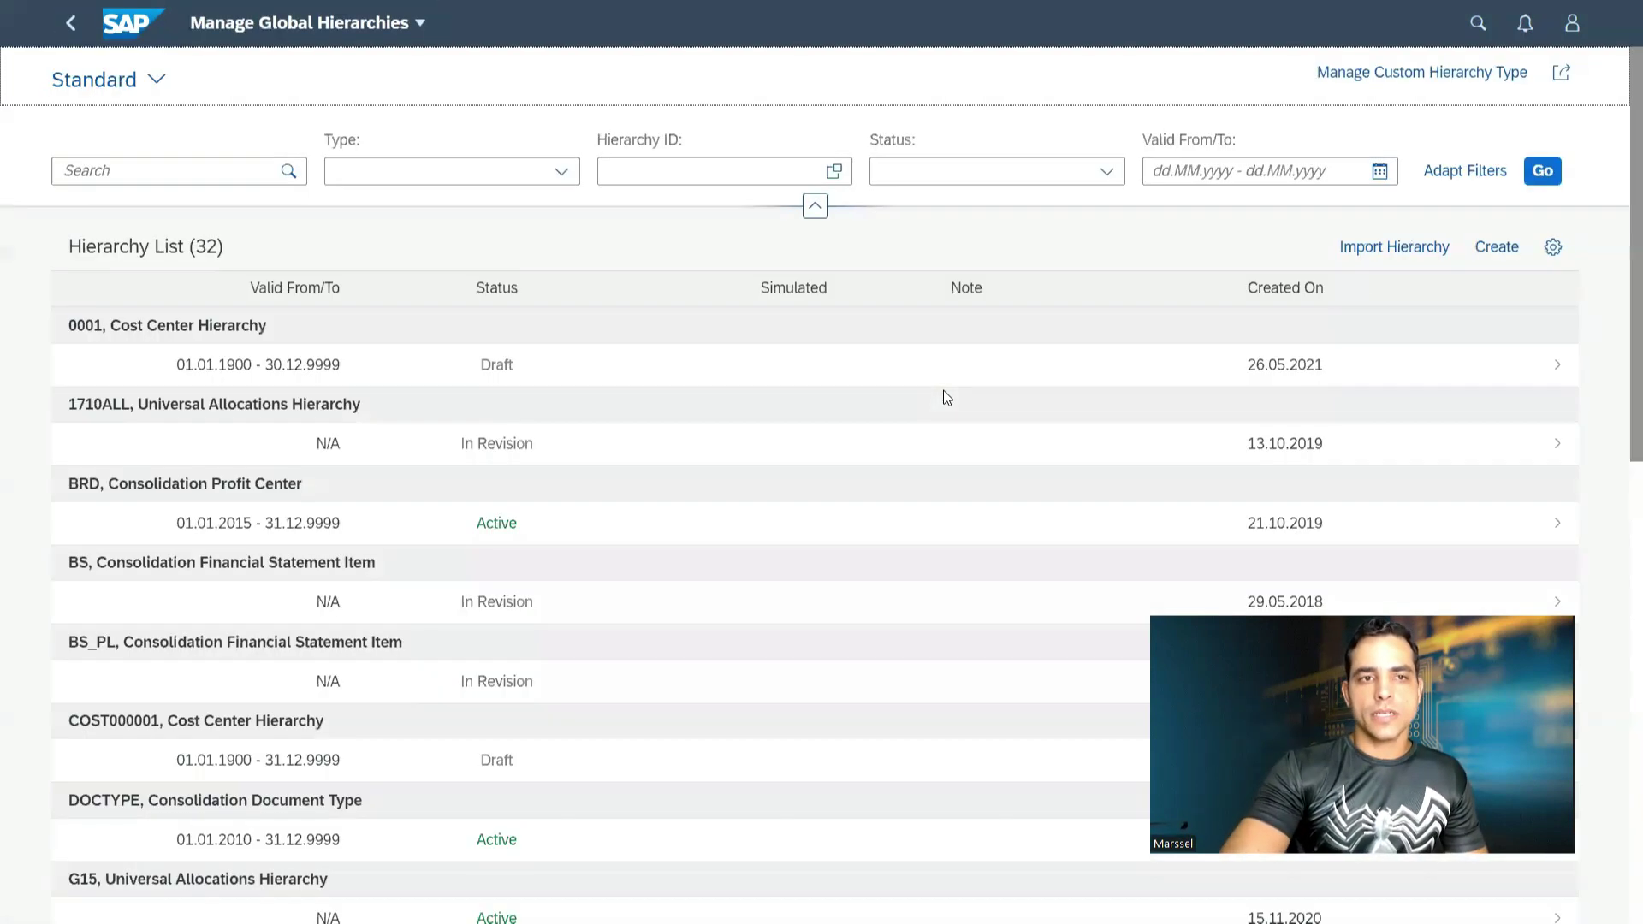
scroll(687, 522, "down", 5)
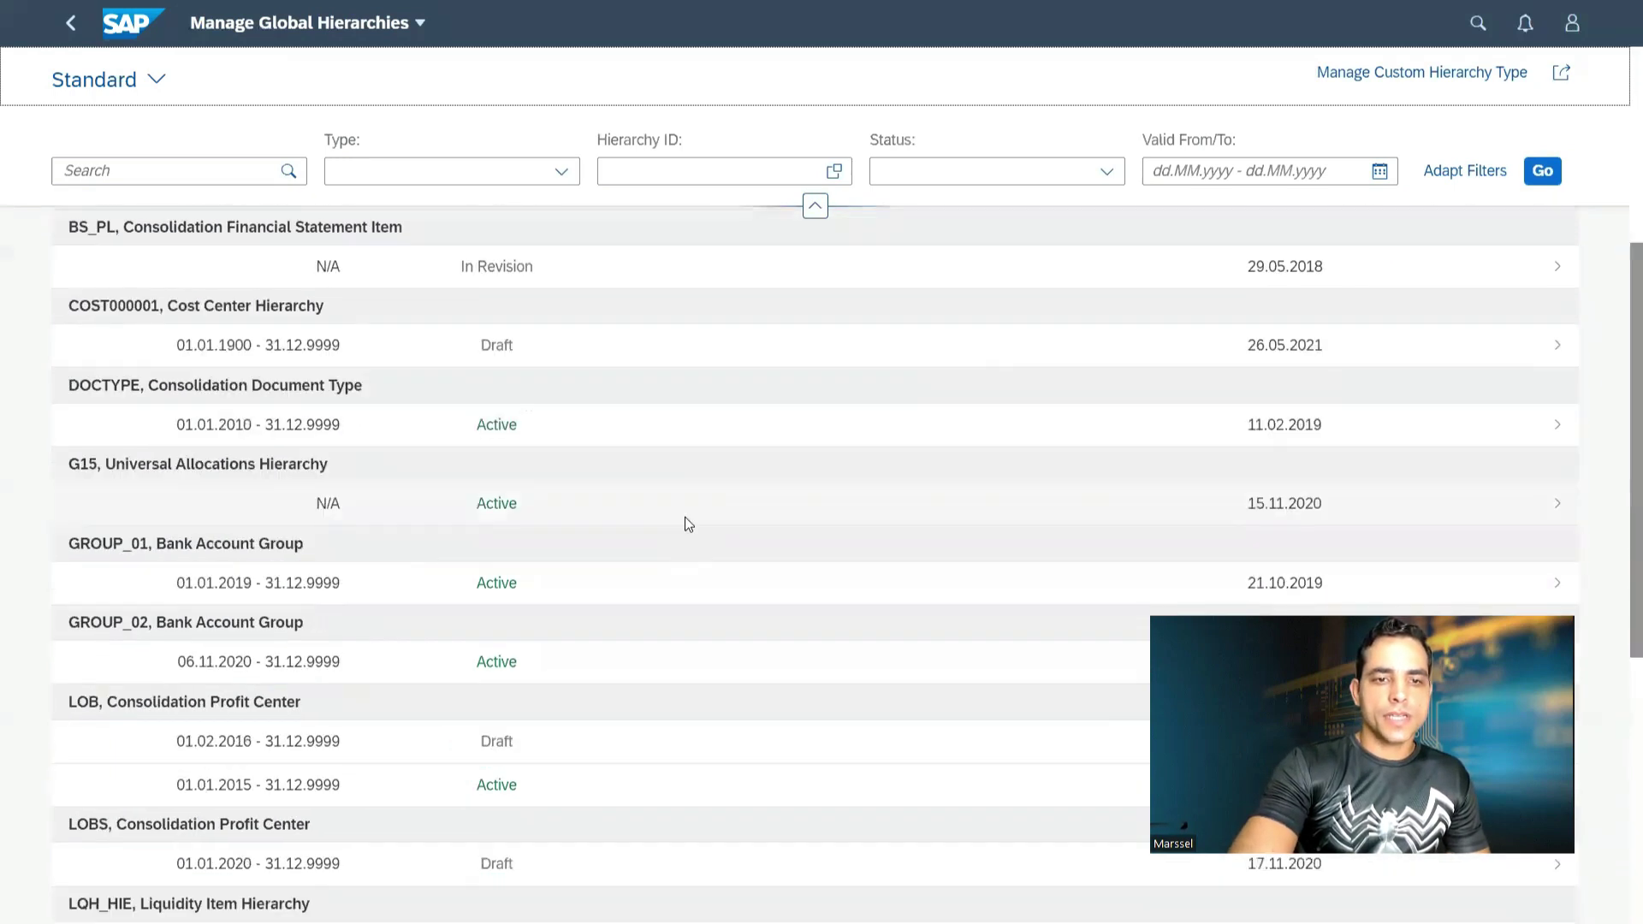
scroll(685, 517, "down", 2)
scroll(687, 525, "down", 3)
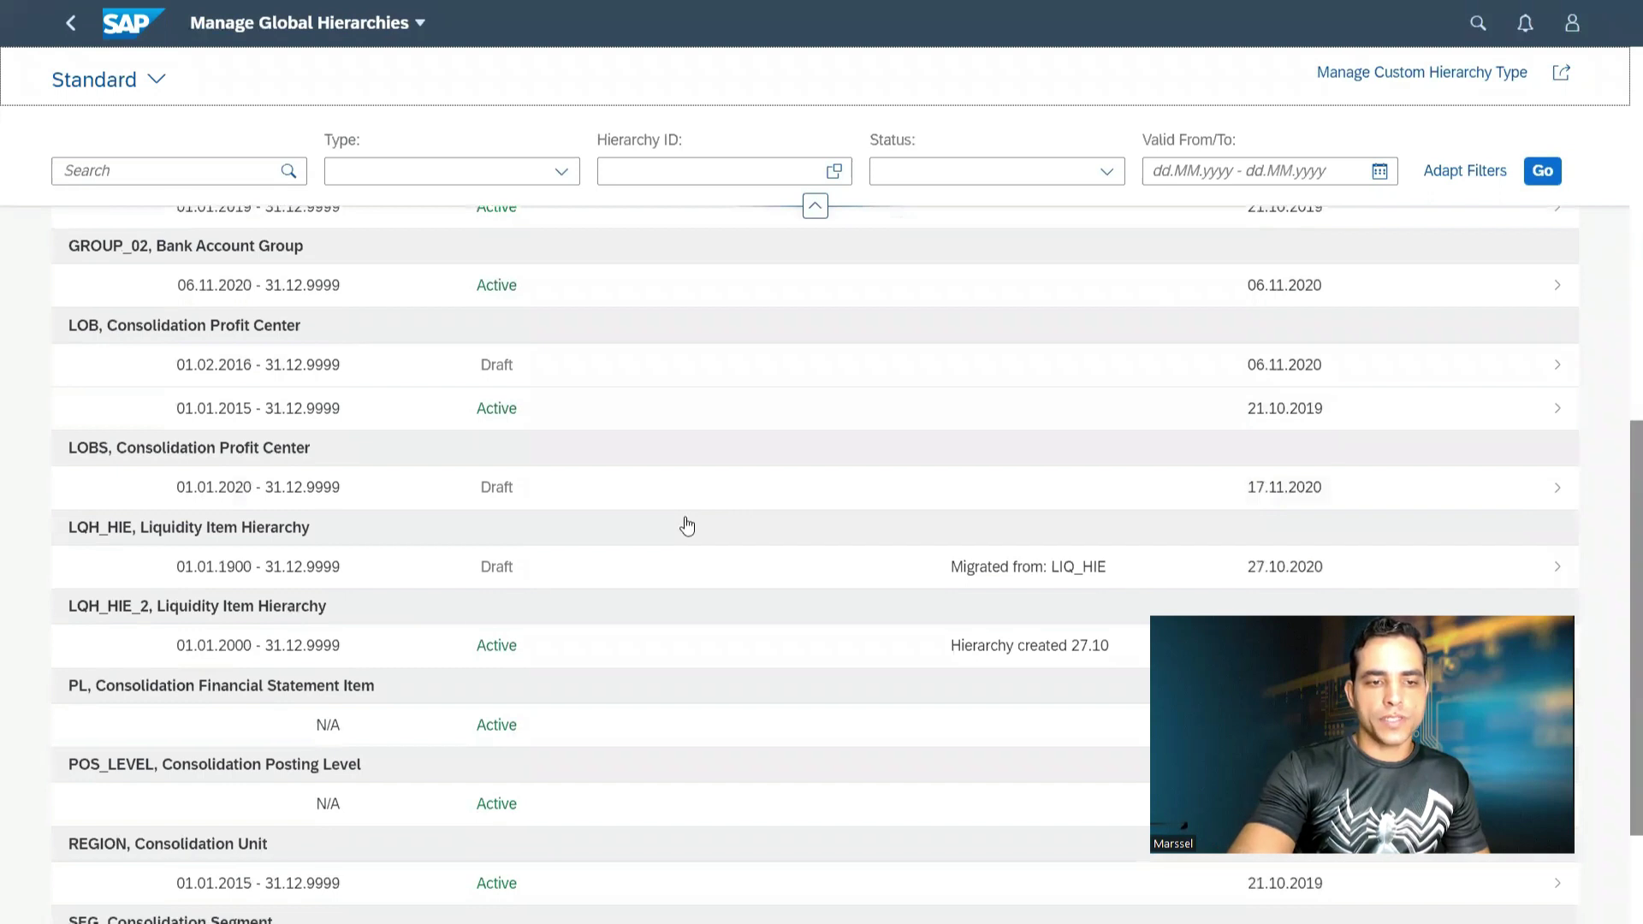
scroll(685, 521, "down", 3)
scroll(686, 525, "up", 9)
scroll(685, 521, "up", 2)
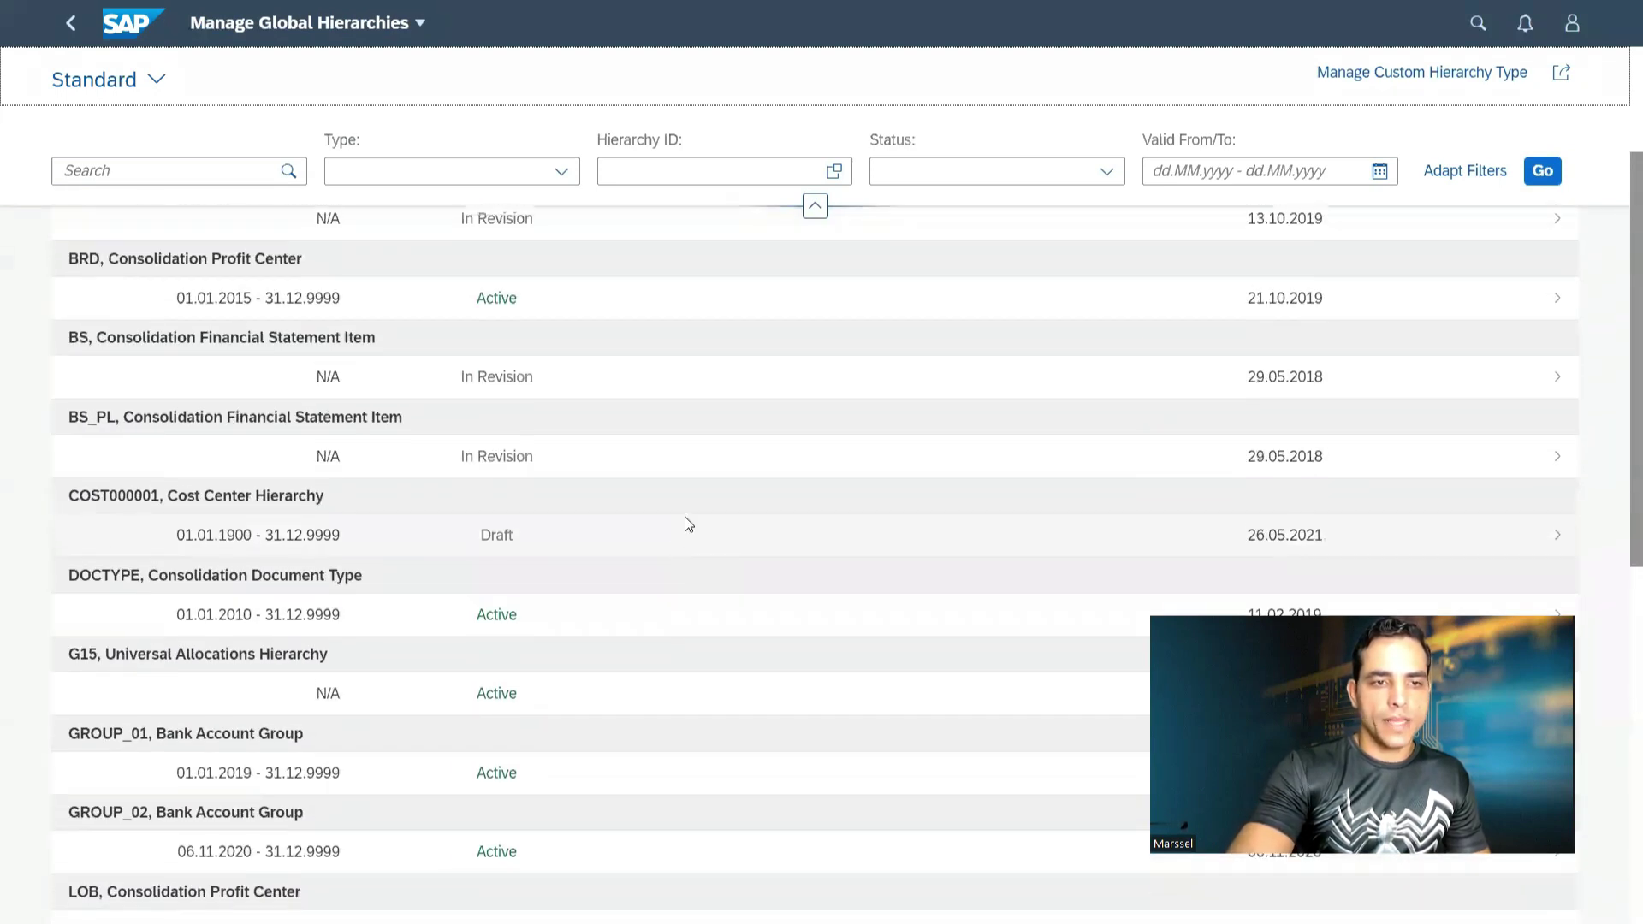
scroll(945, 471, "down", 2)
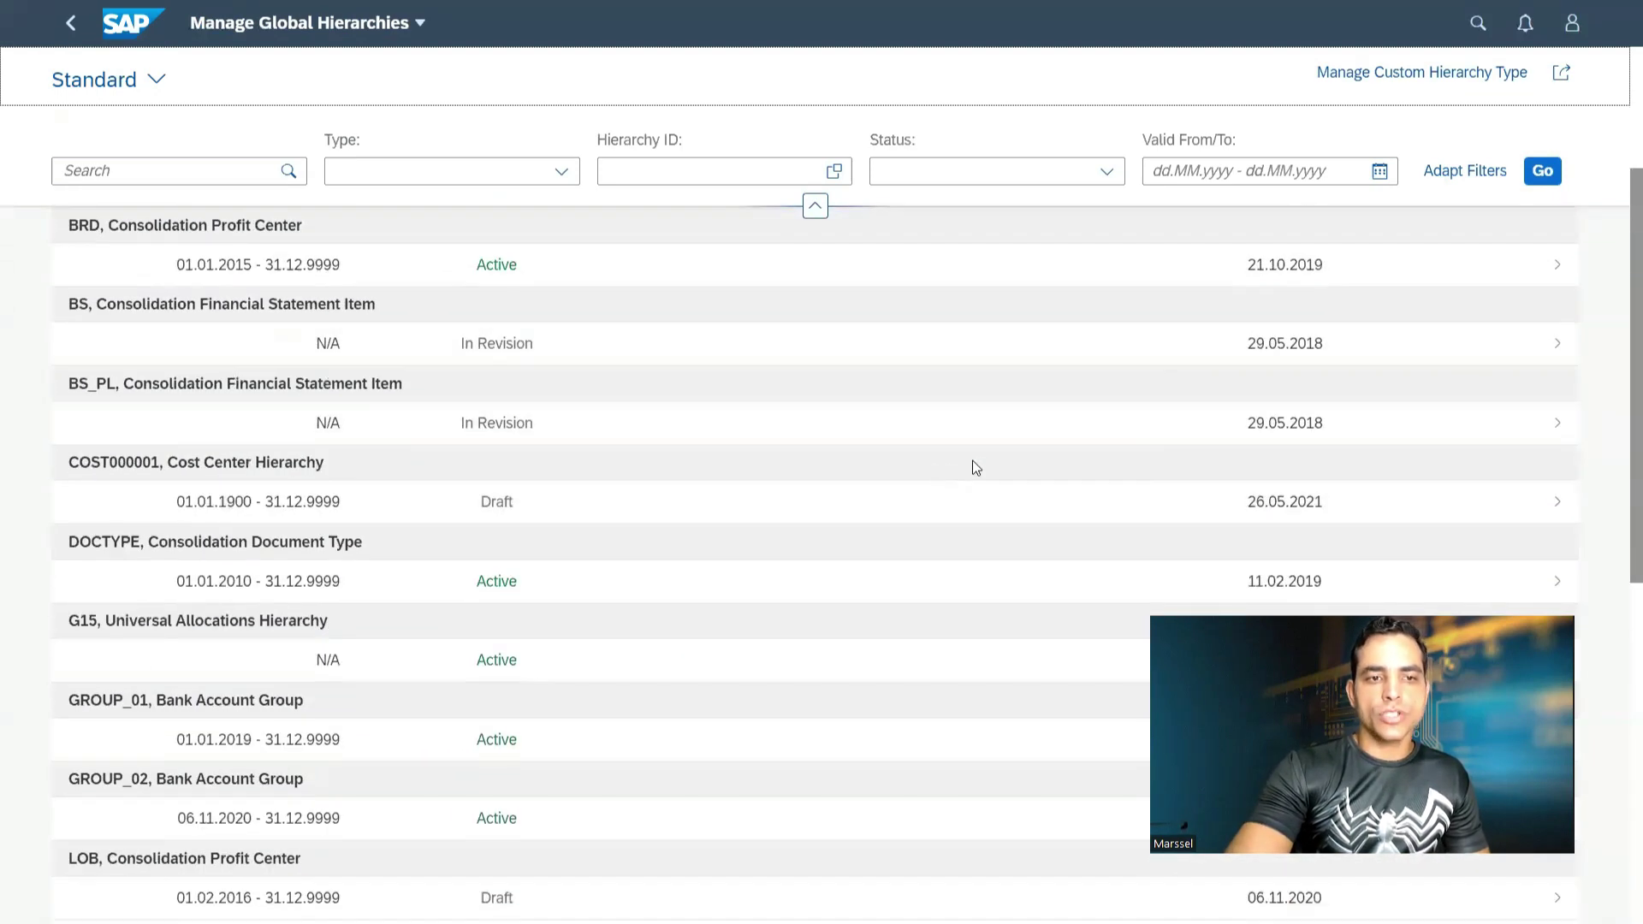
Open hierarchy BS_PL in edit mode, confirming both notices, and collapse node TA0000 (Assets)
left_click(1543, 419)
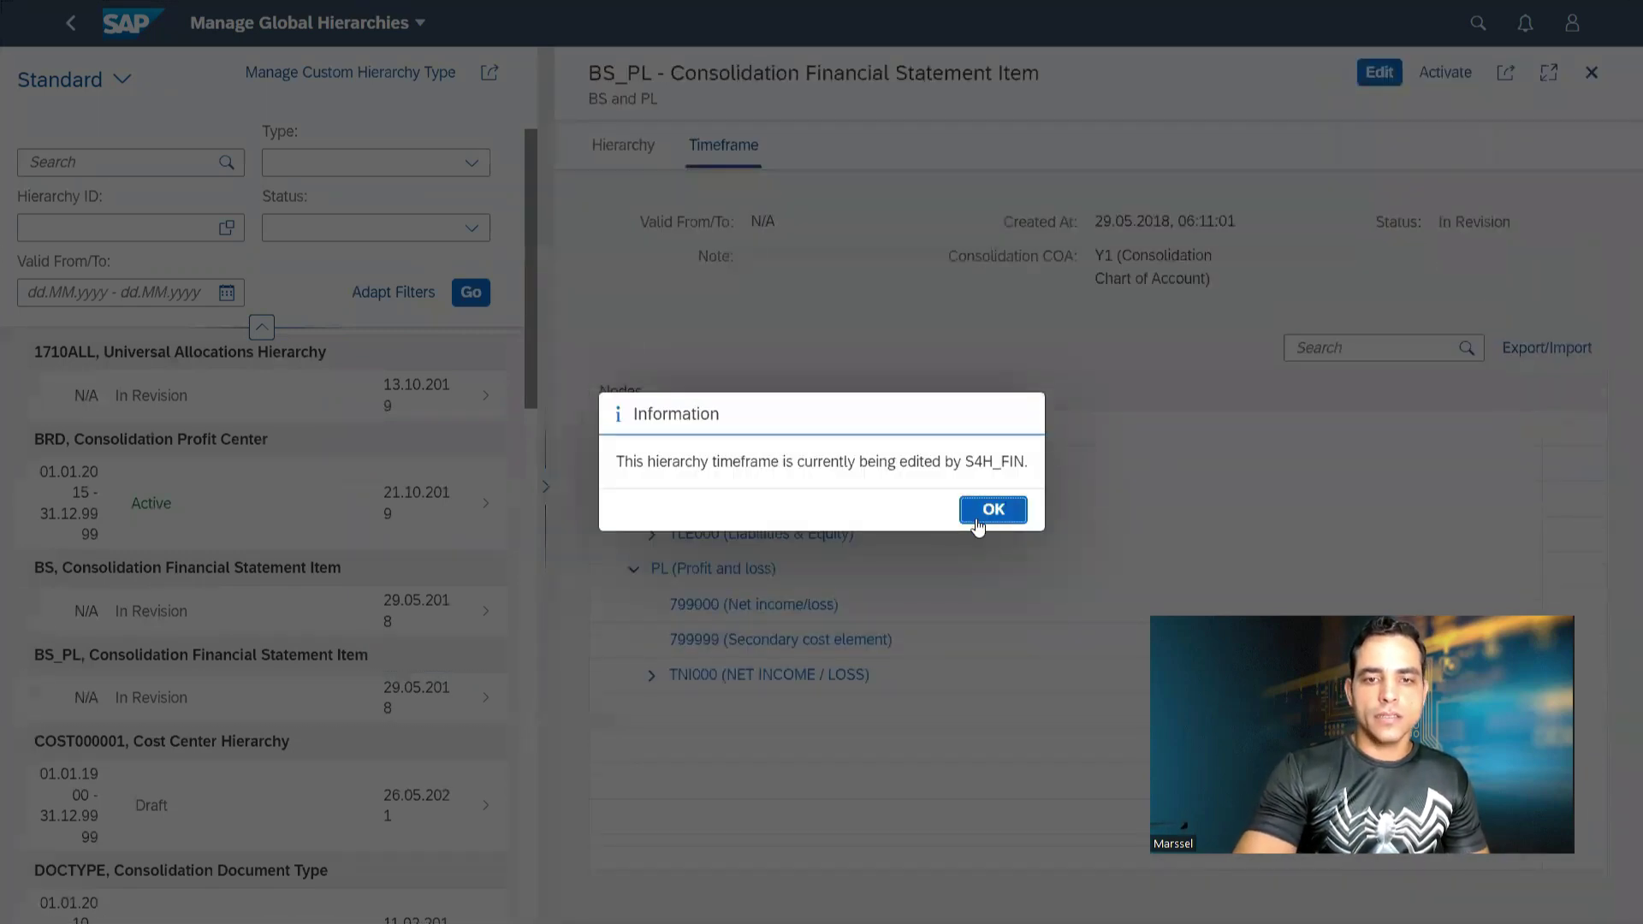
left_click(981, 518)
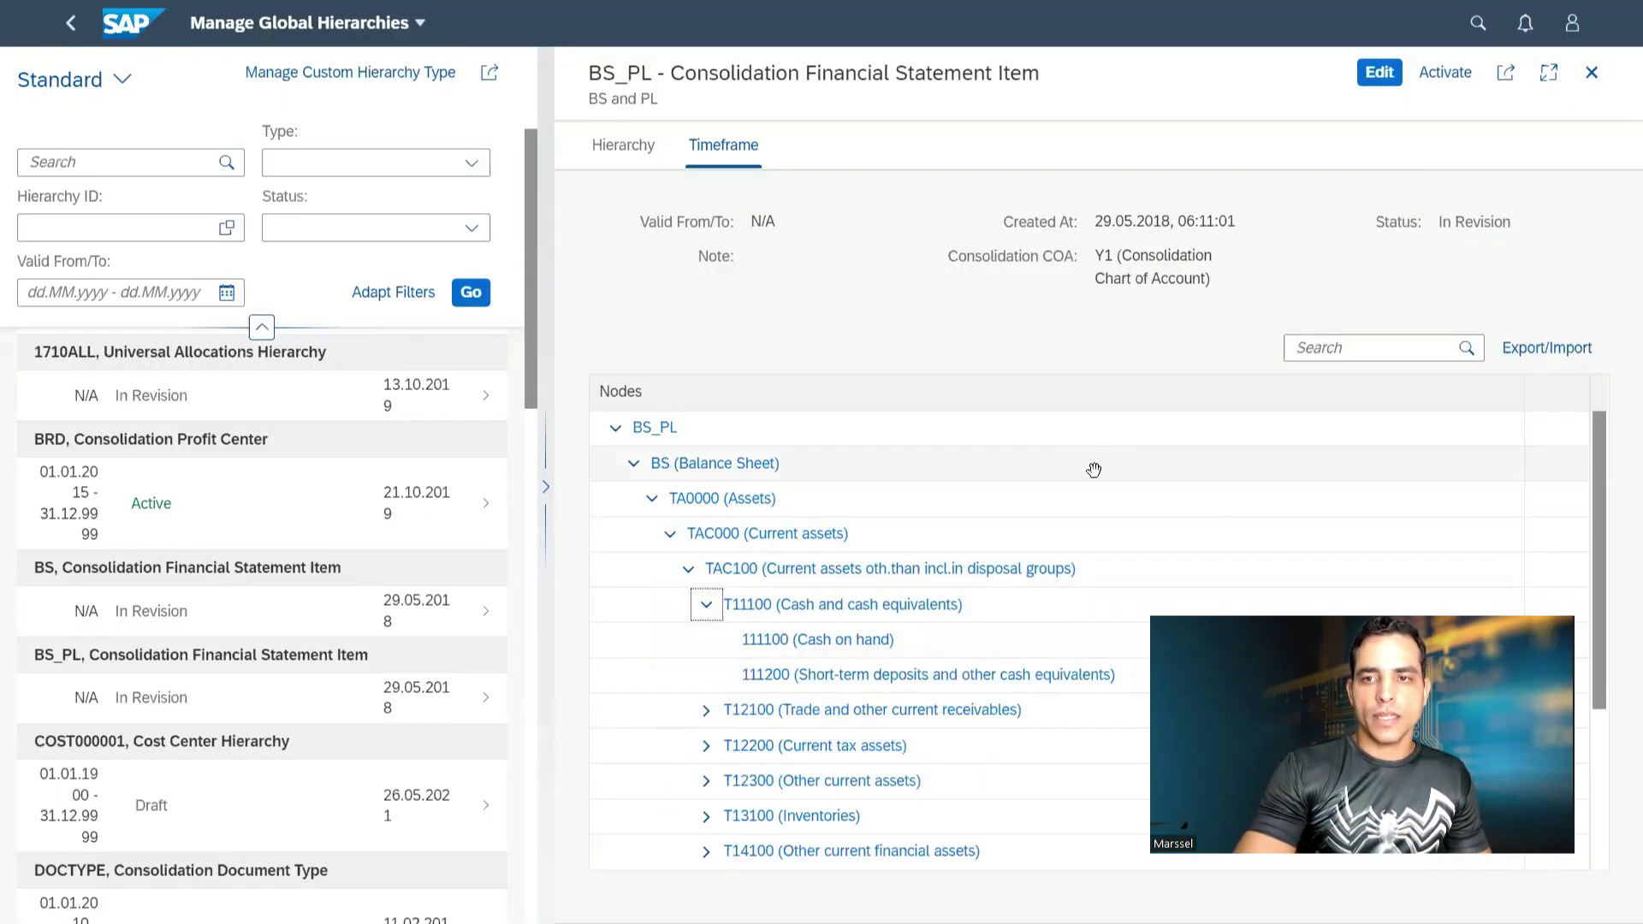
left_click(1369, 81)
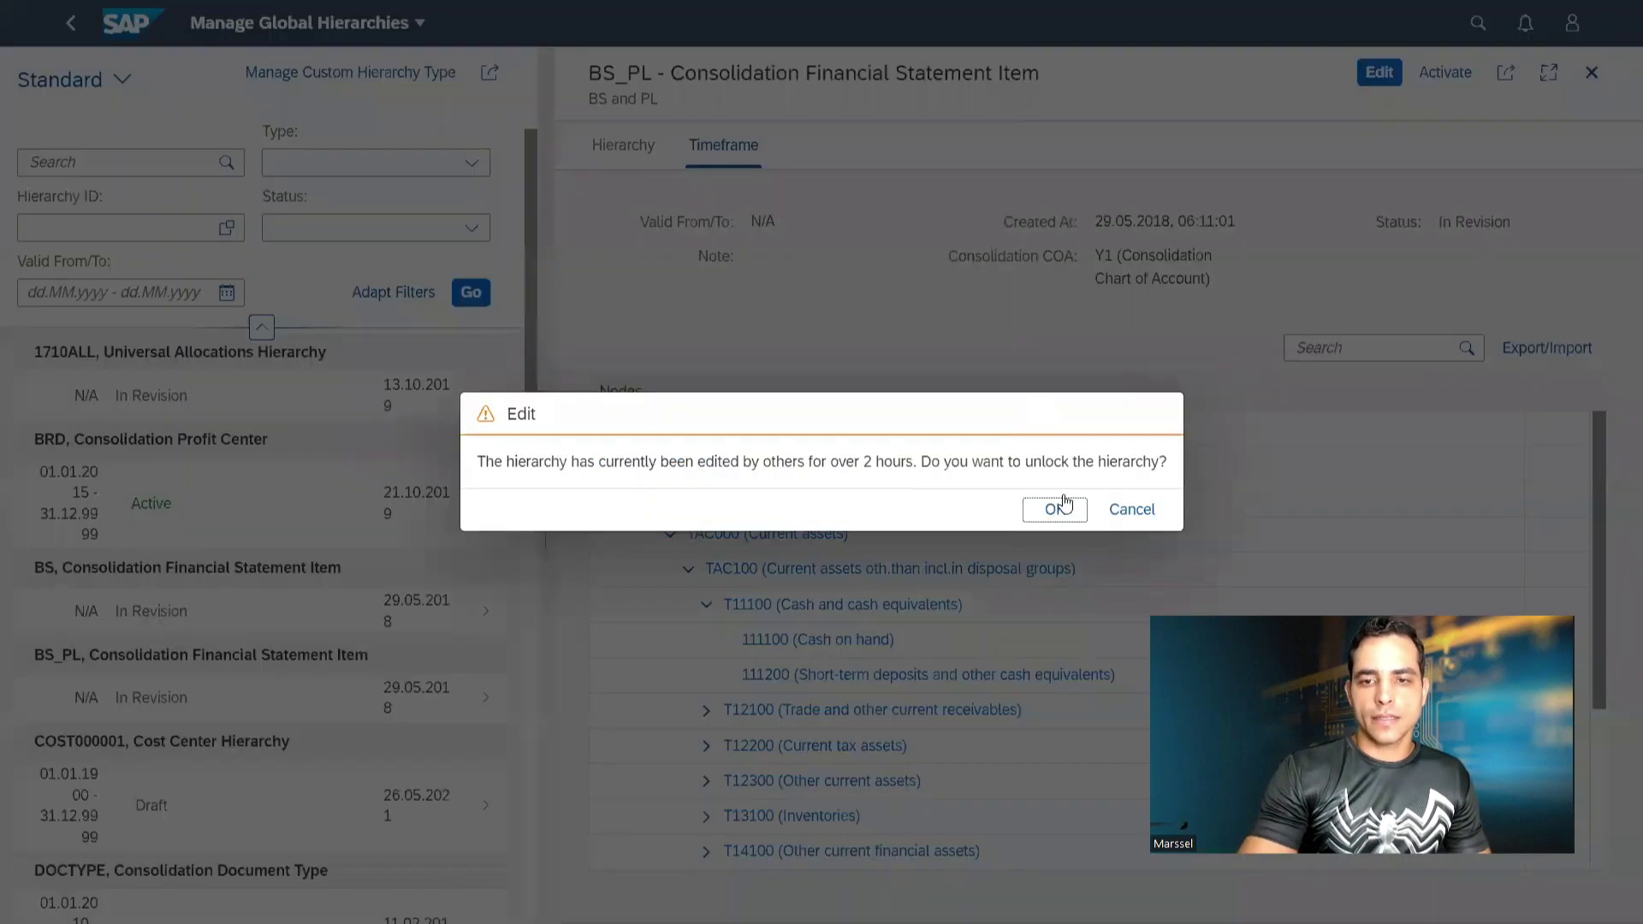
left_click(1057, 510)
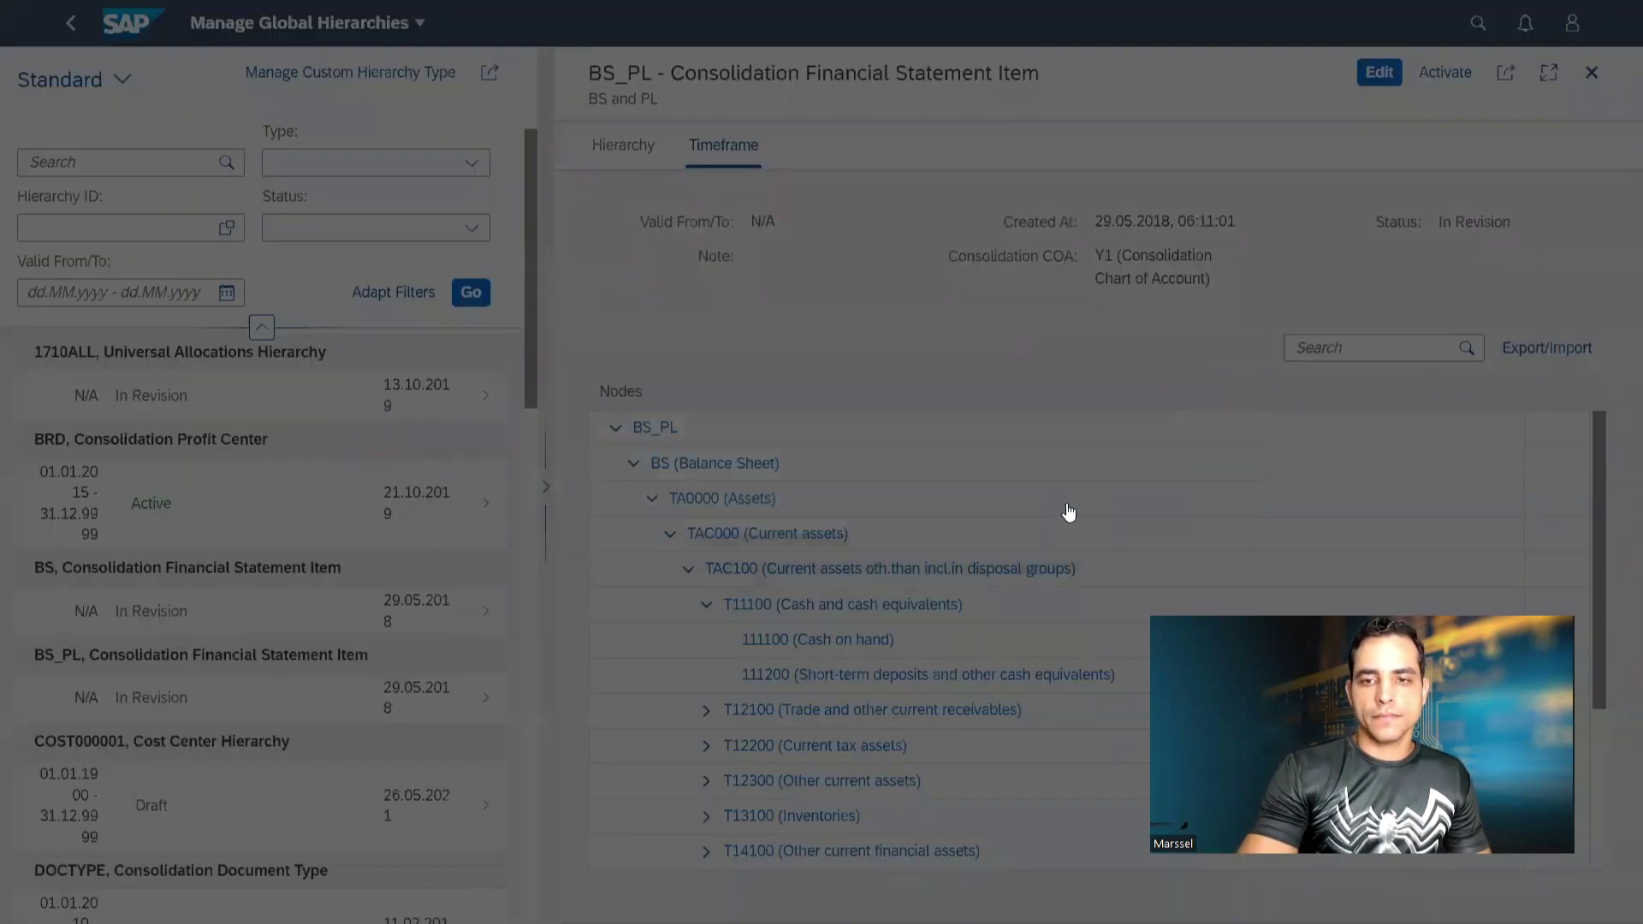
left_click(687, 498)
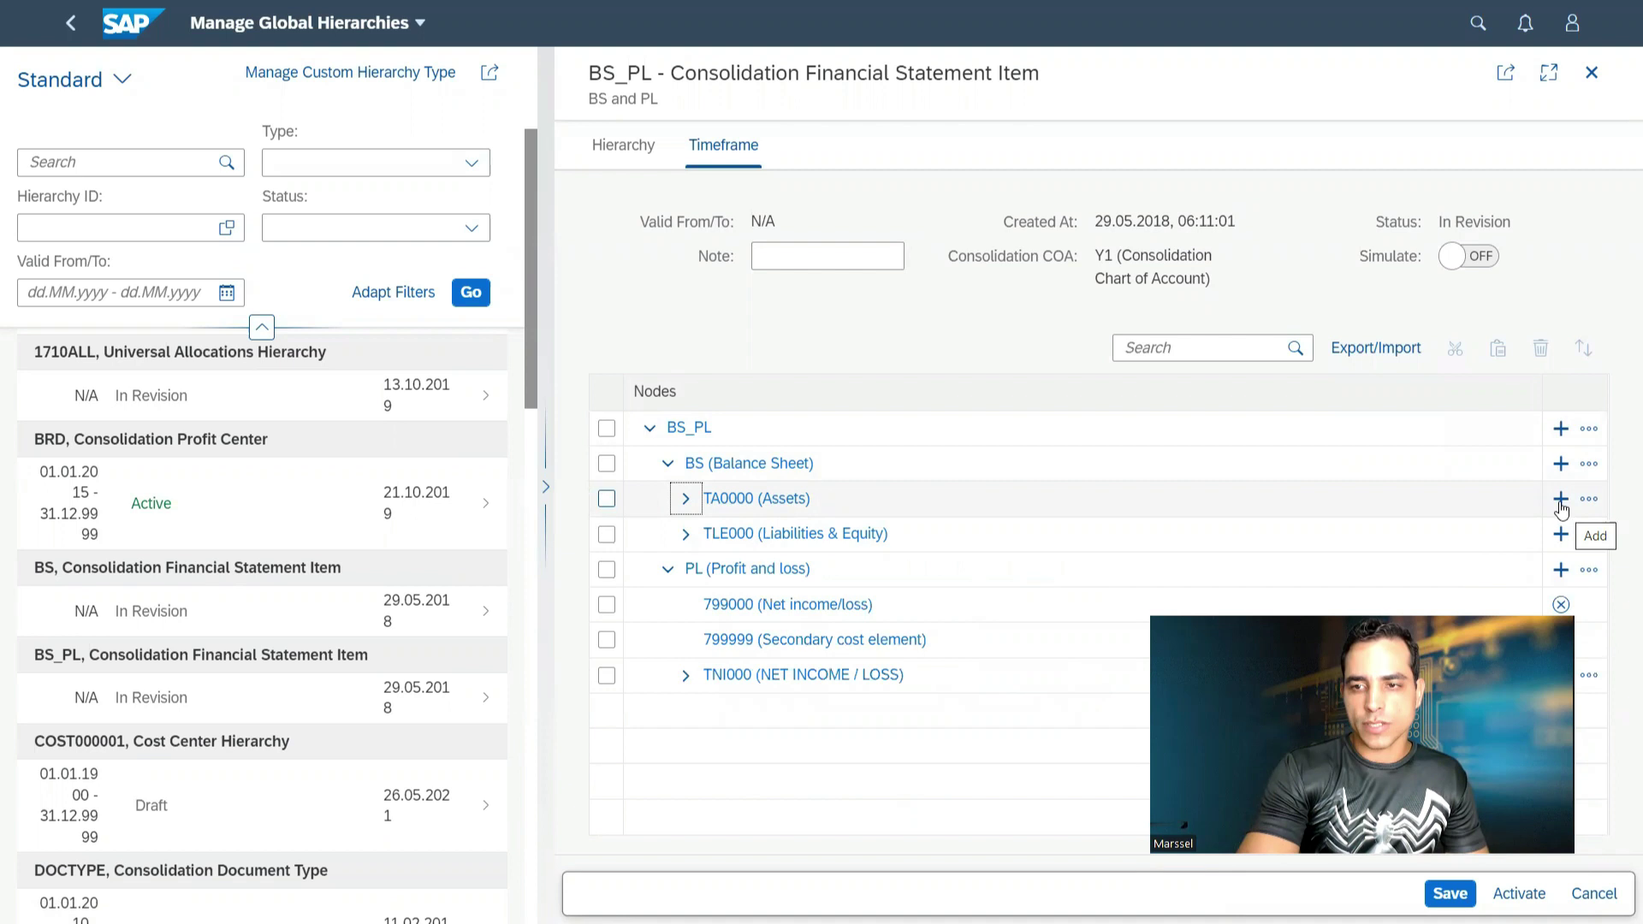
Expand TA0000 (Assets) down to 111100 (Cash on hand), then cancel the attempted node change
left_click(1595, 505)
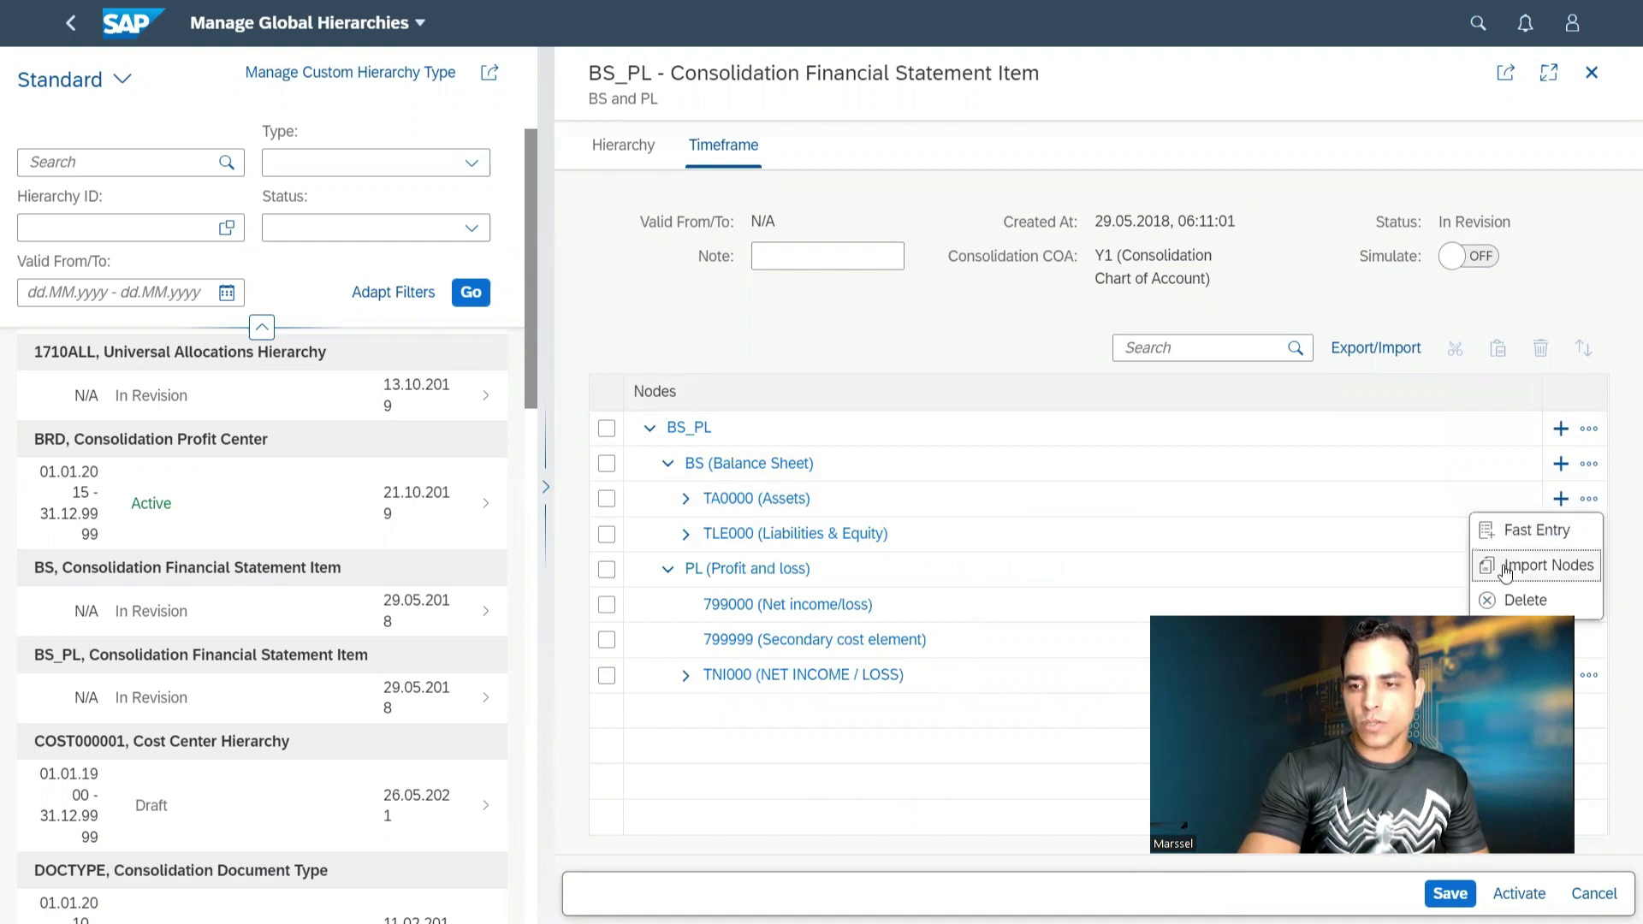
left_click(687, 500)
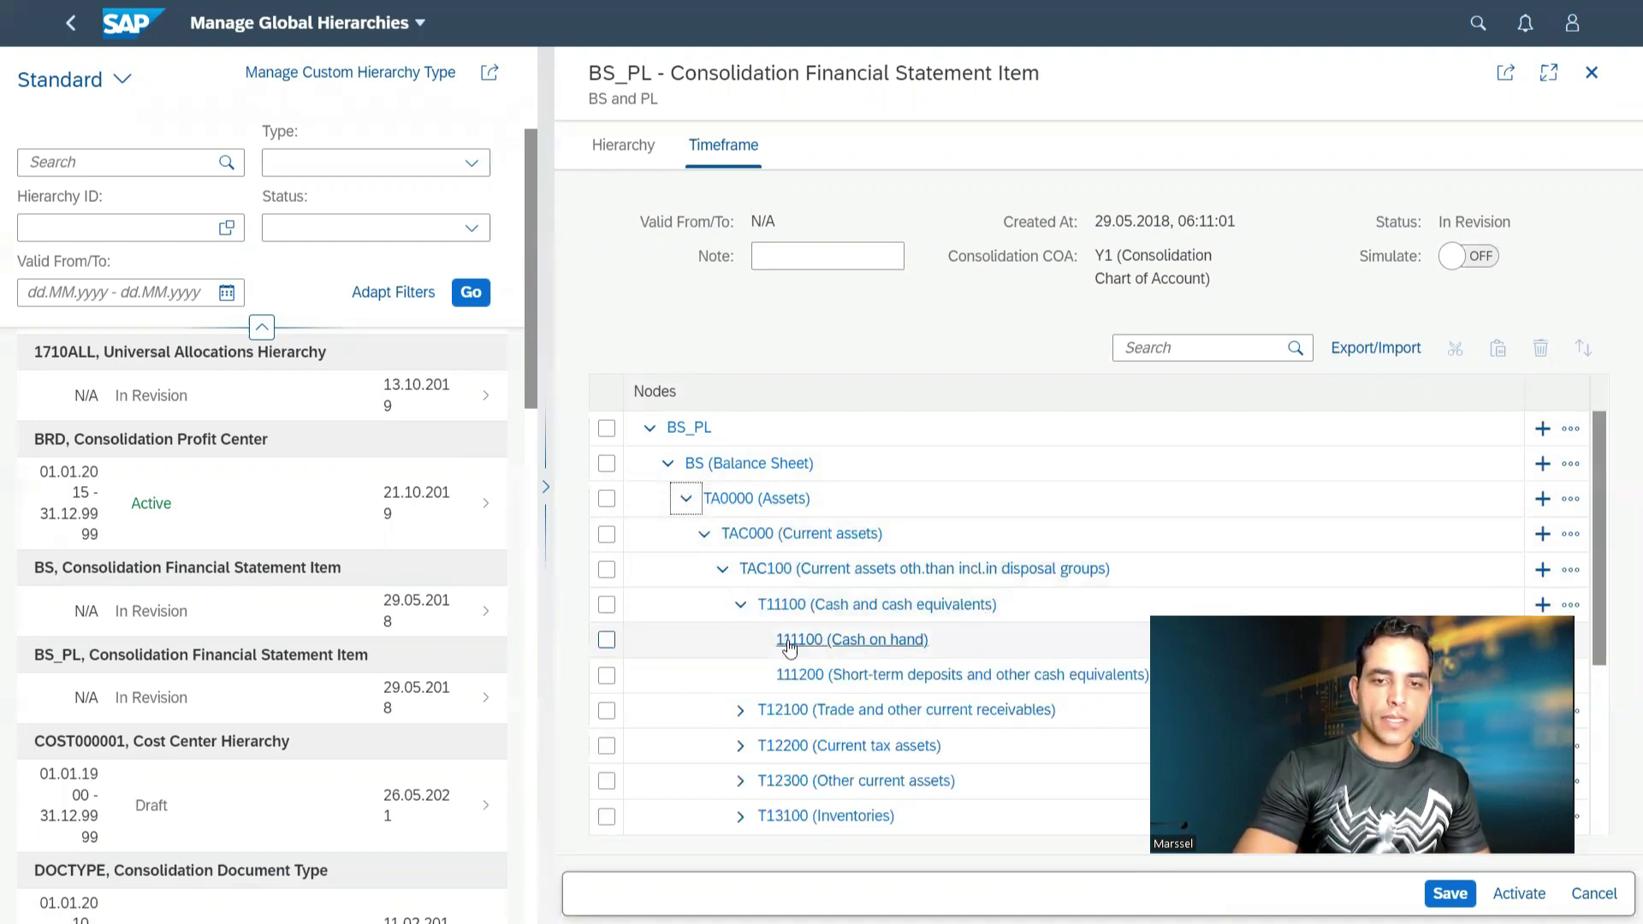
left_click(838, 646)
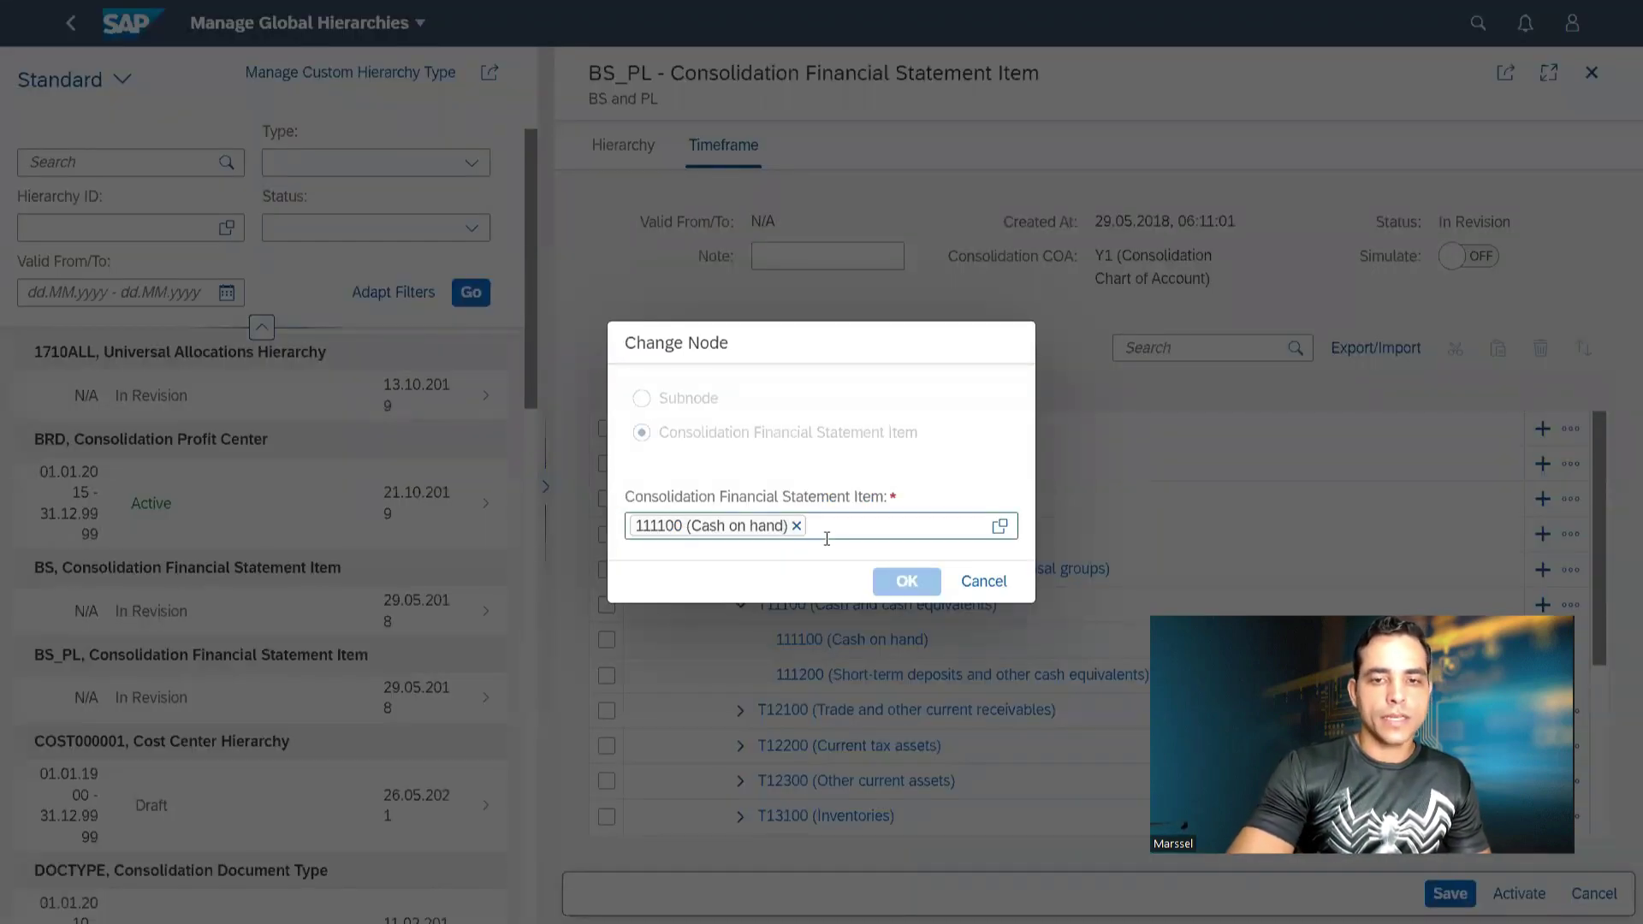
left_click(827, 530)
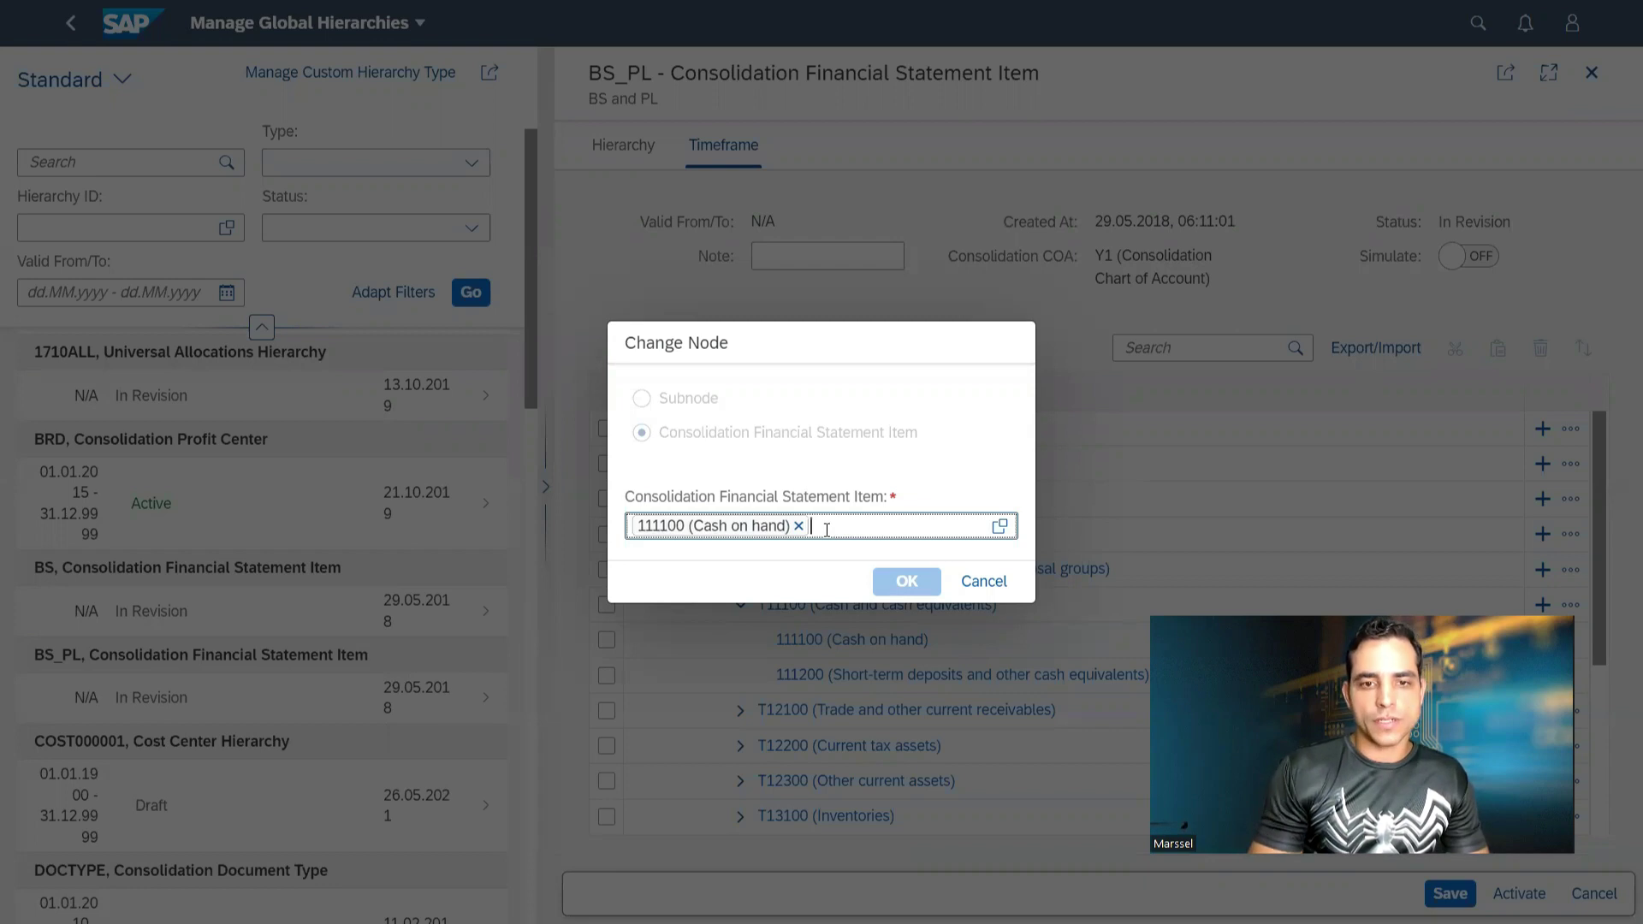
key("BackSpace")
key("BackSpace")
type("111")
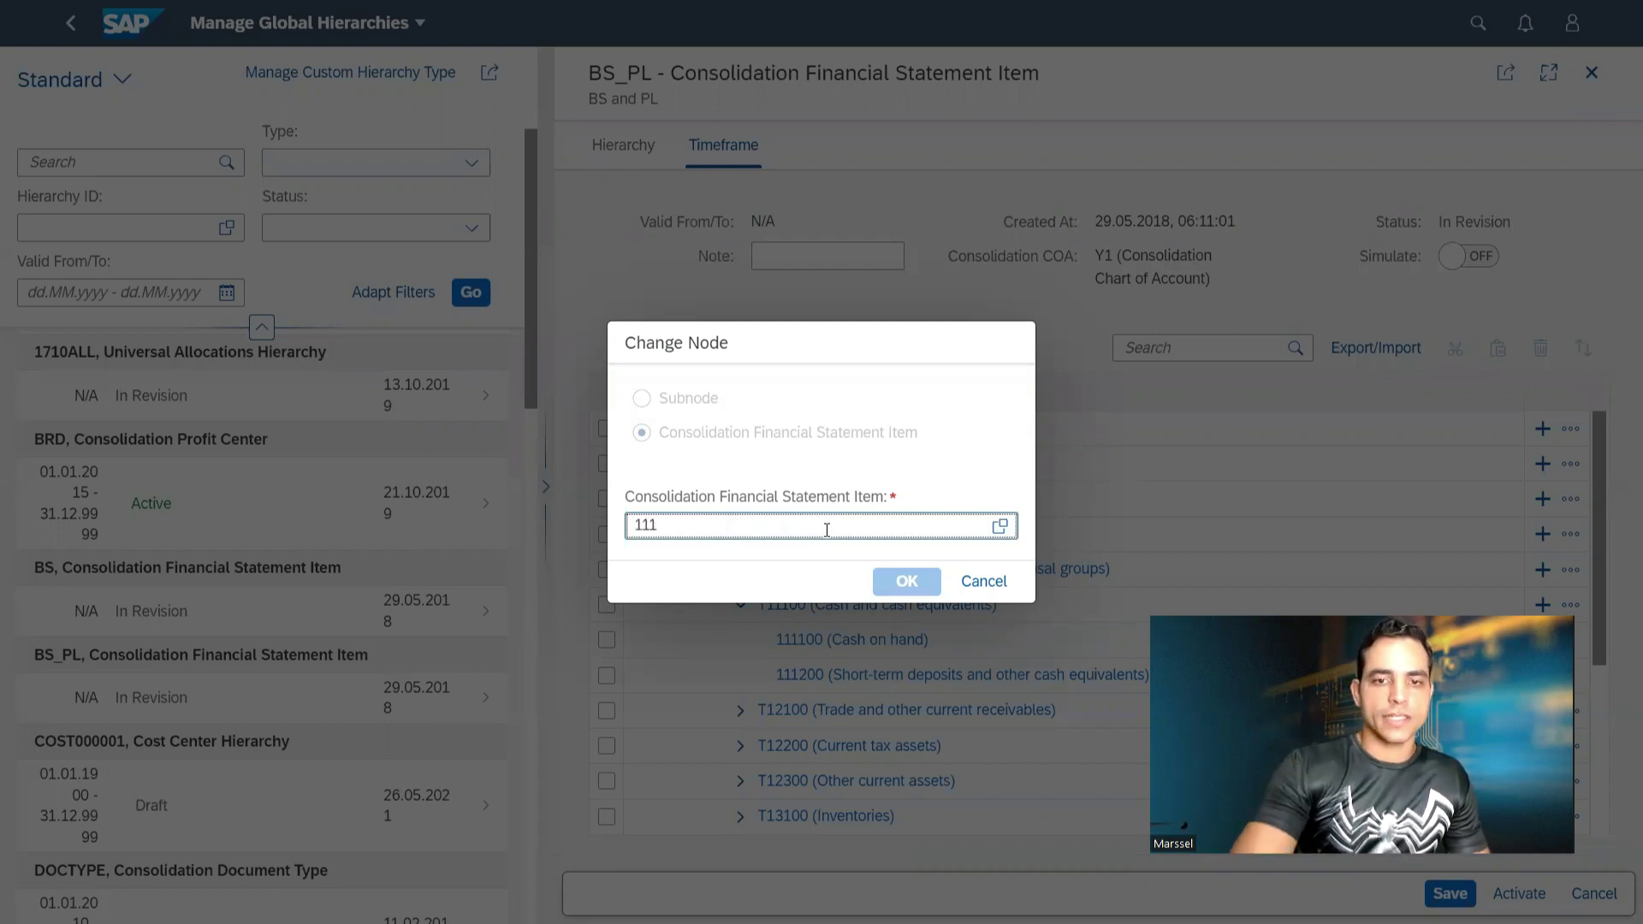
left_click(986, 582)
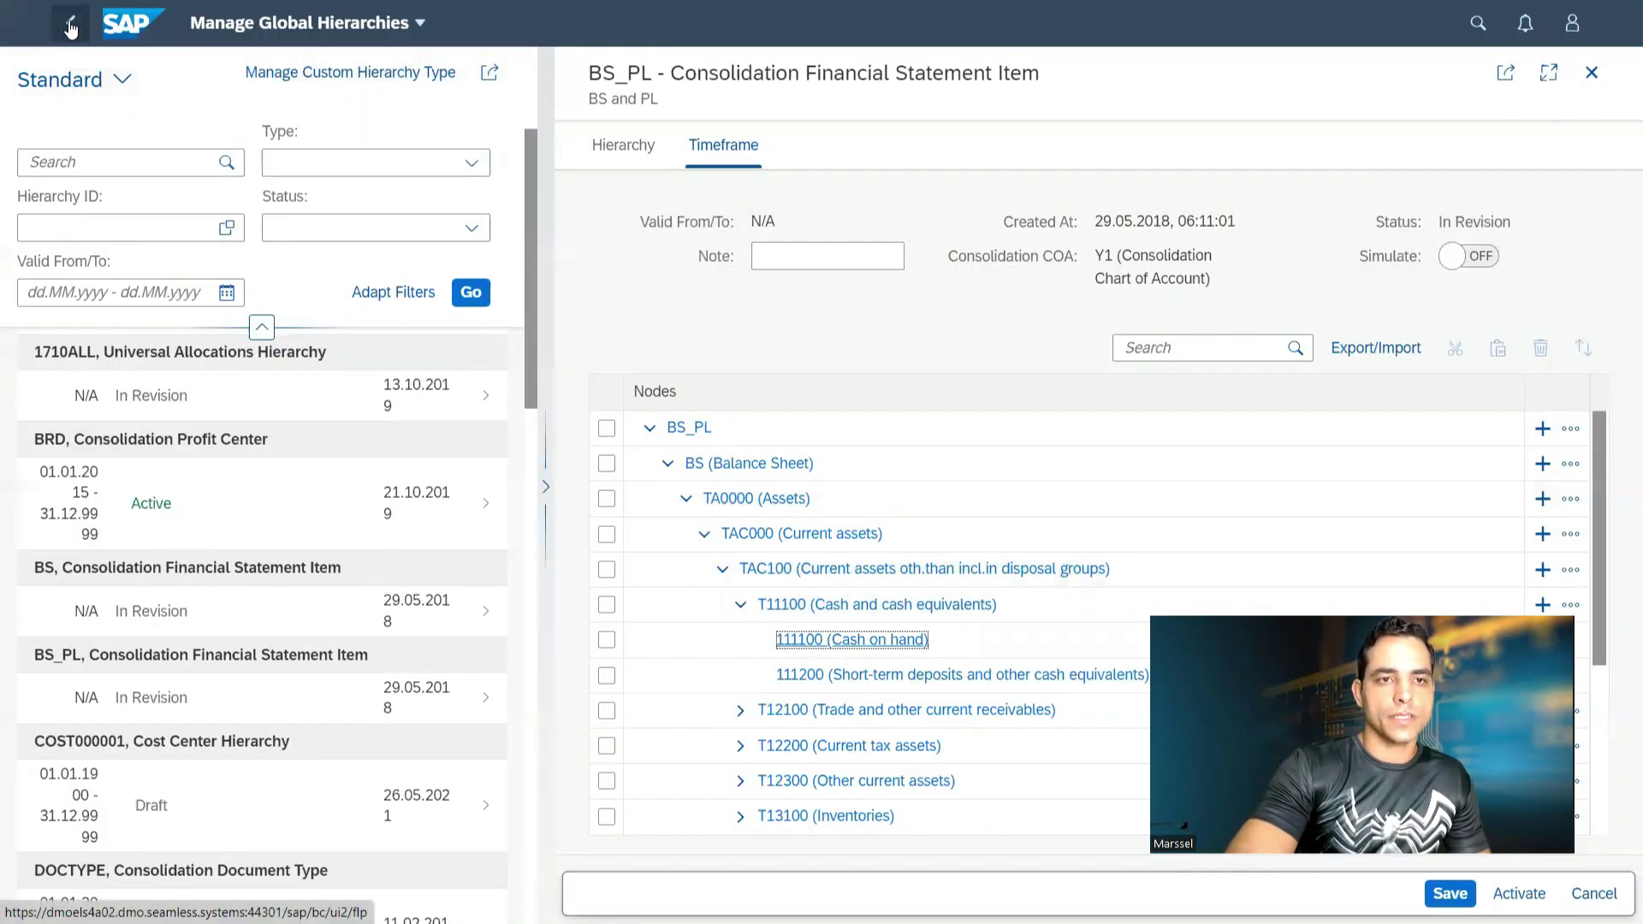
Return to the launchpad home and launch the Group Data Analysis report
left_click(70, 28)
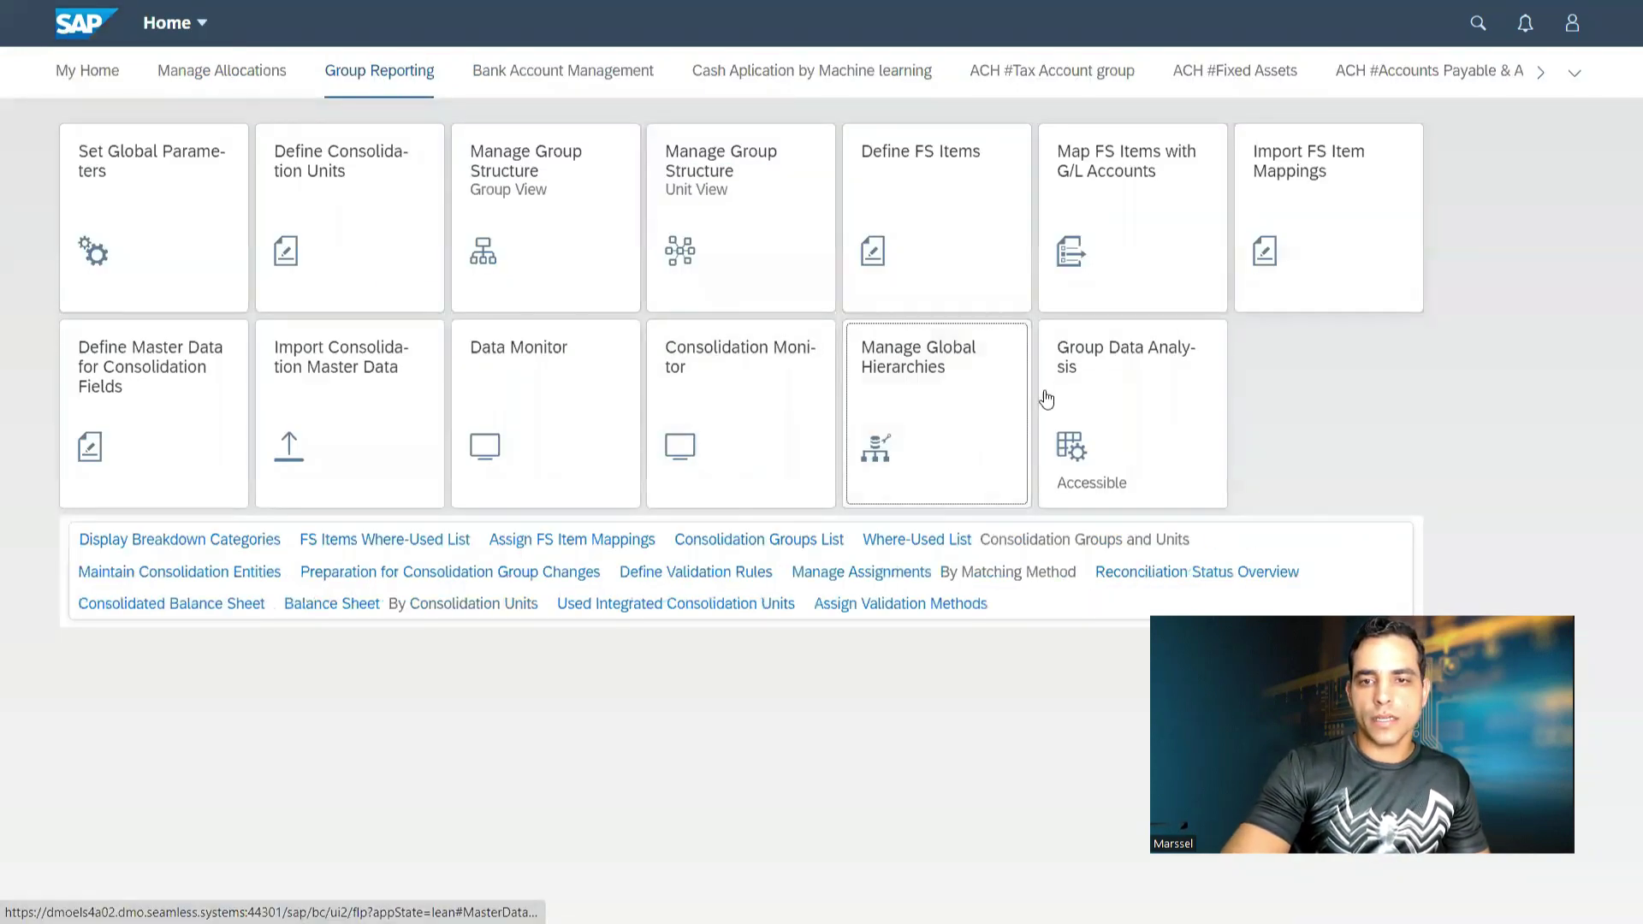
left_click(1134, 404)
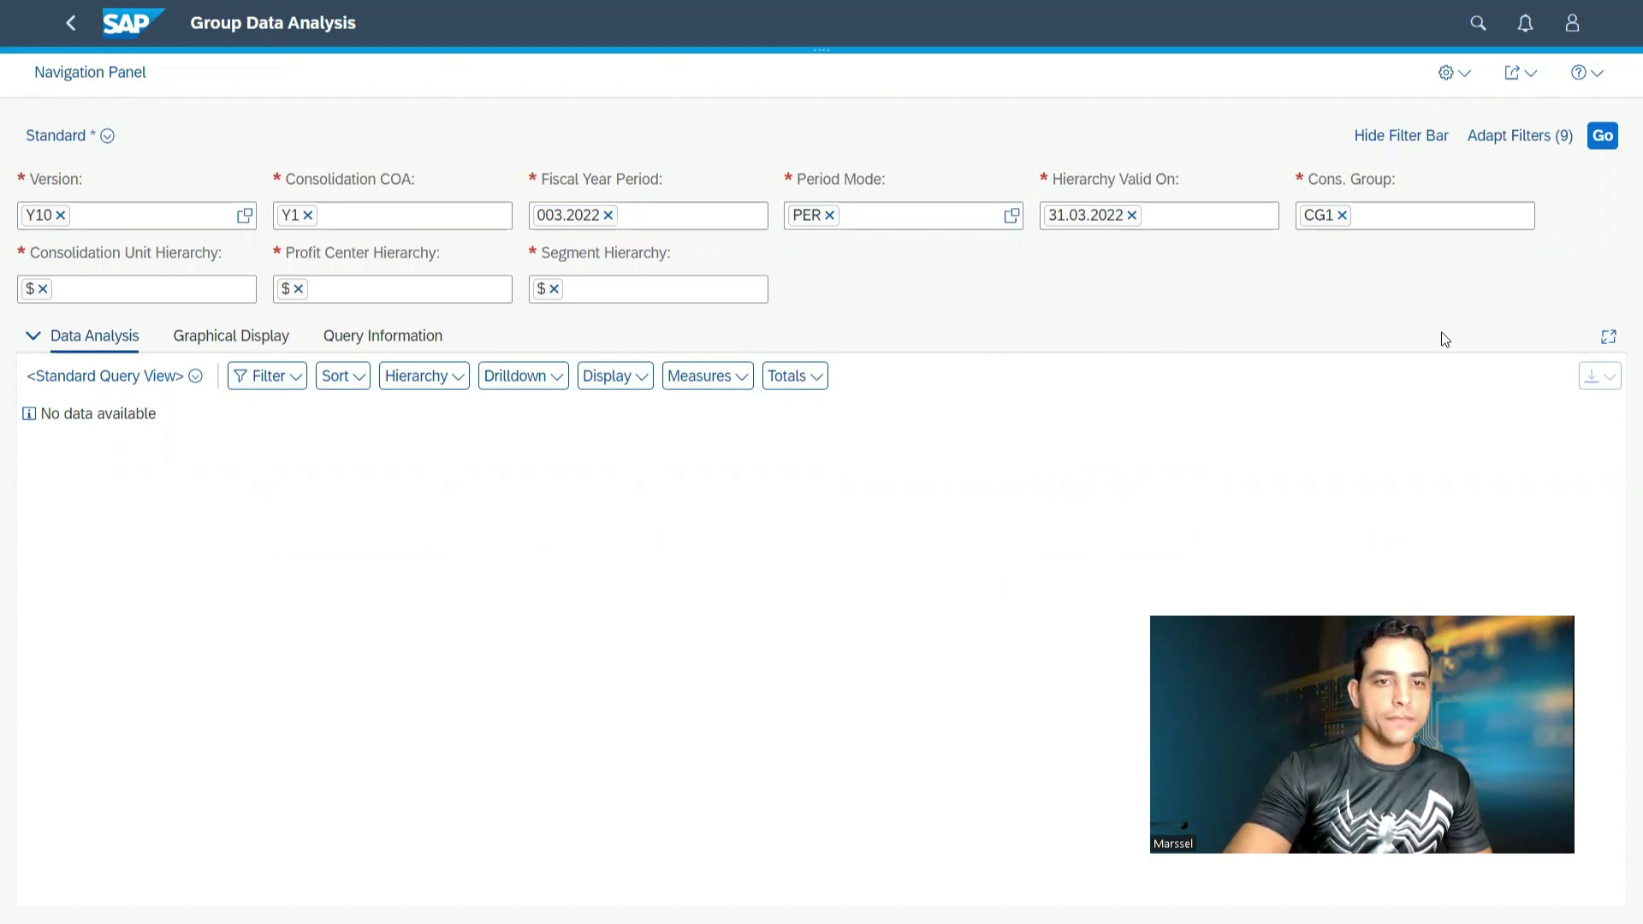
Run the report with the Y10 and CG1 filters, then review Adapt Filters without changes
left_click(1602, 138)
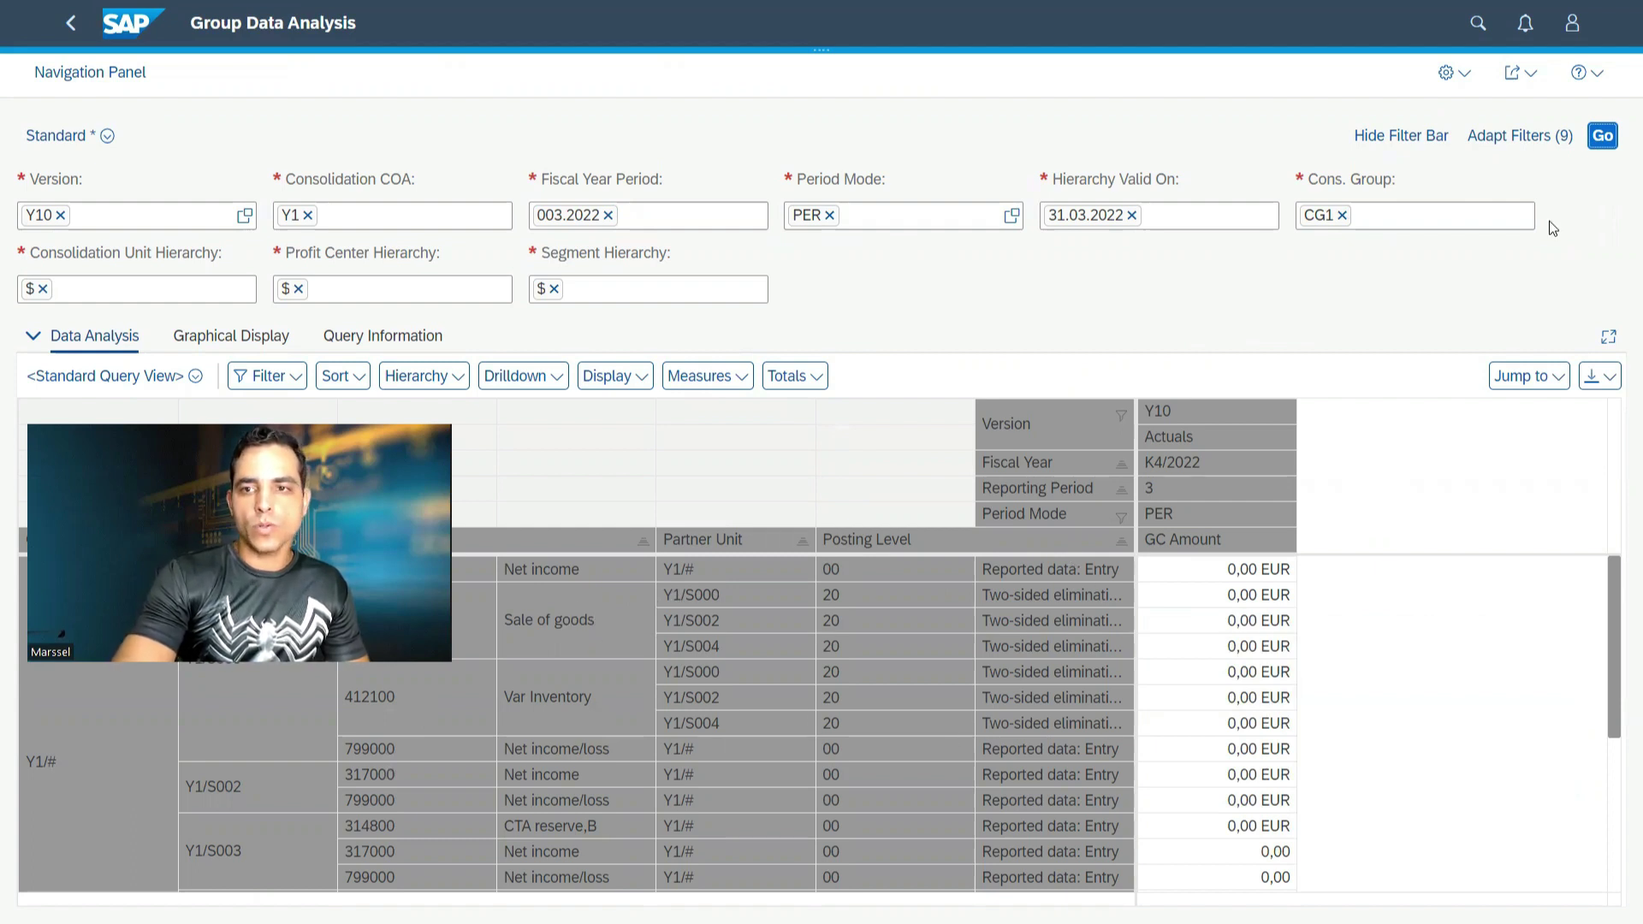
left_click(1506, 153)
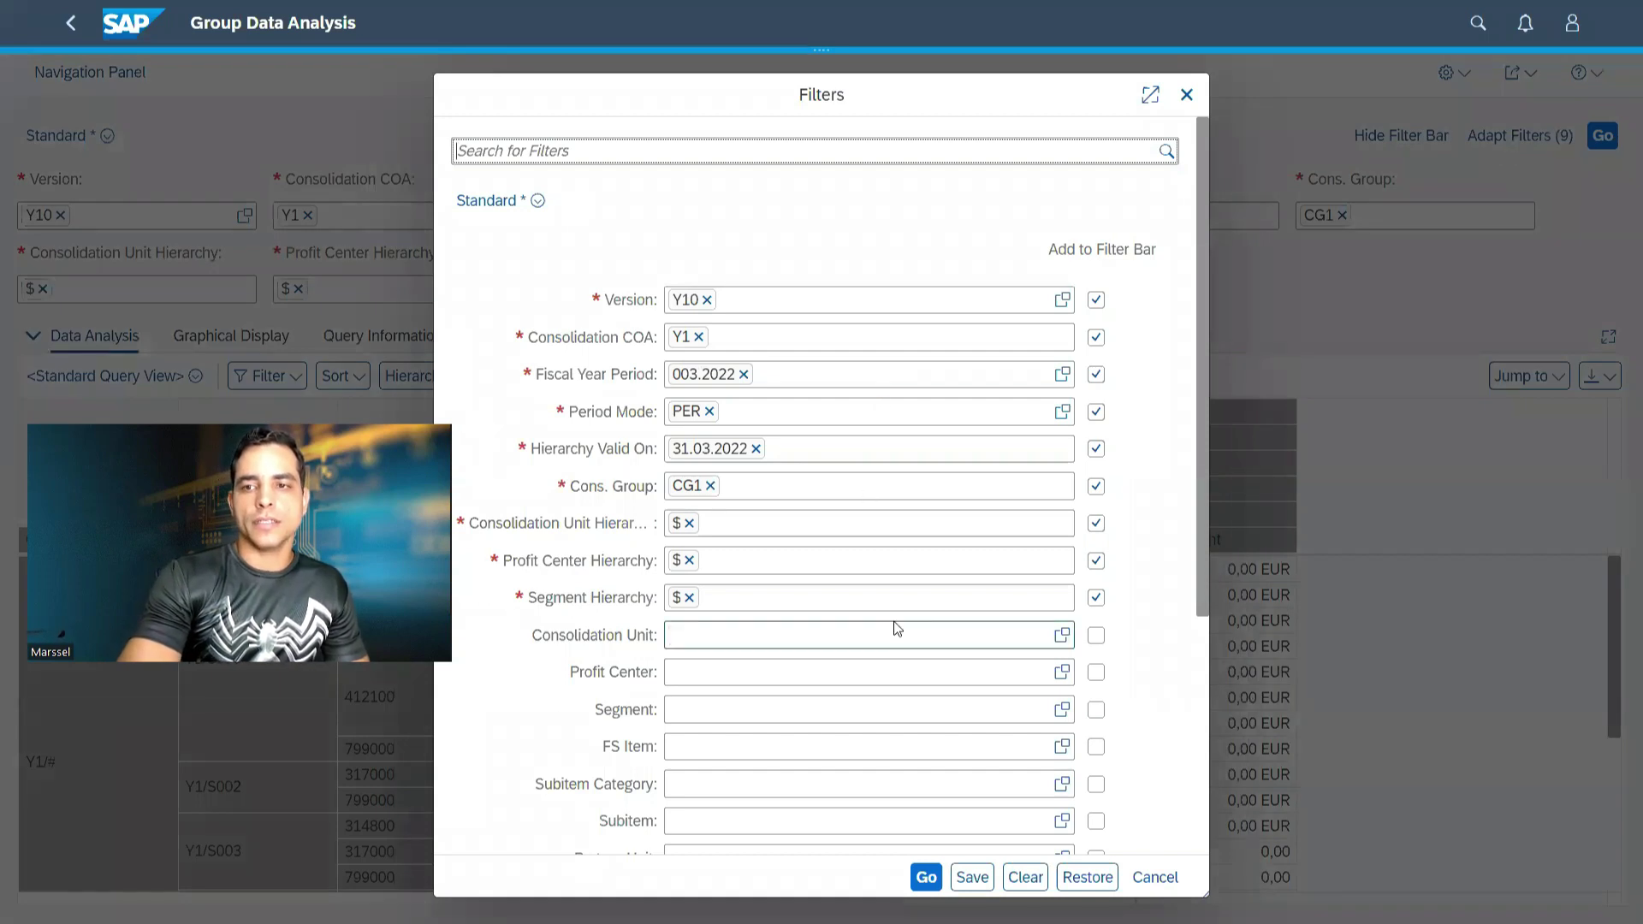
scroll(897, 629, "down", 2)
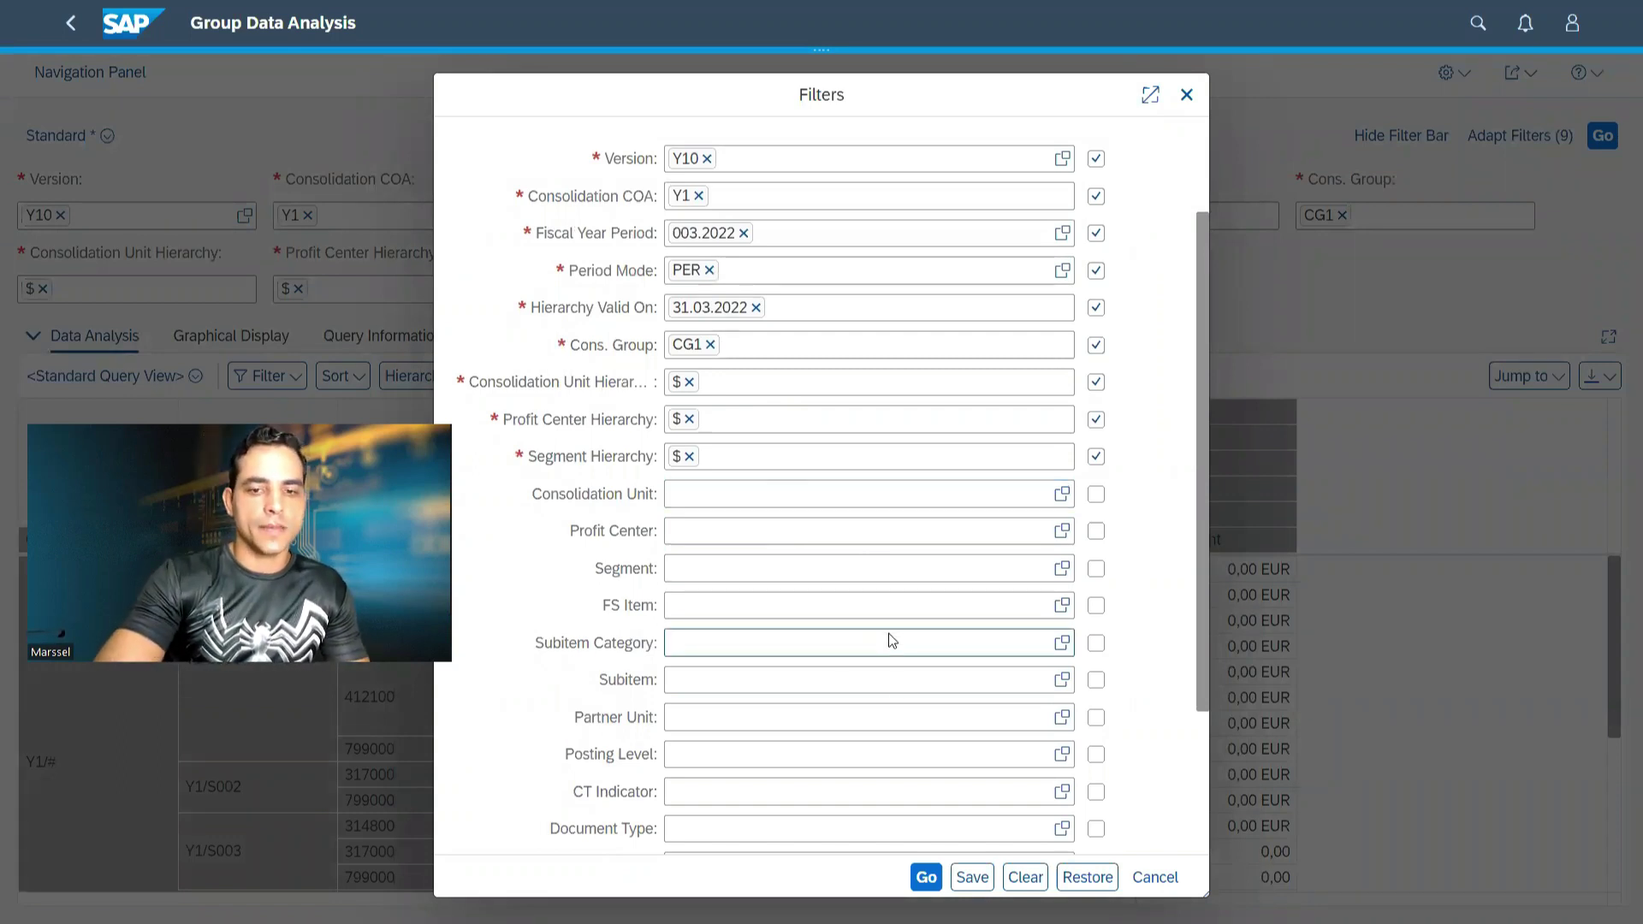
left_click(1187, 94)
left_click(86, 69)
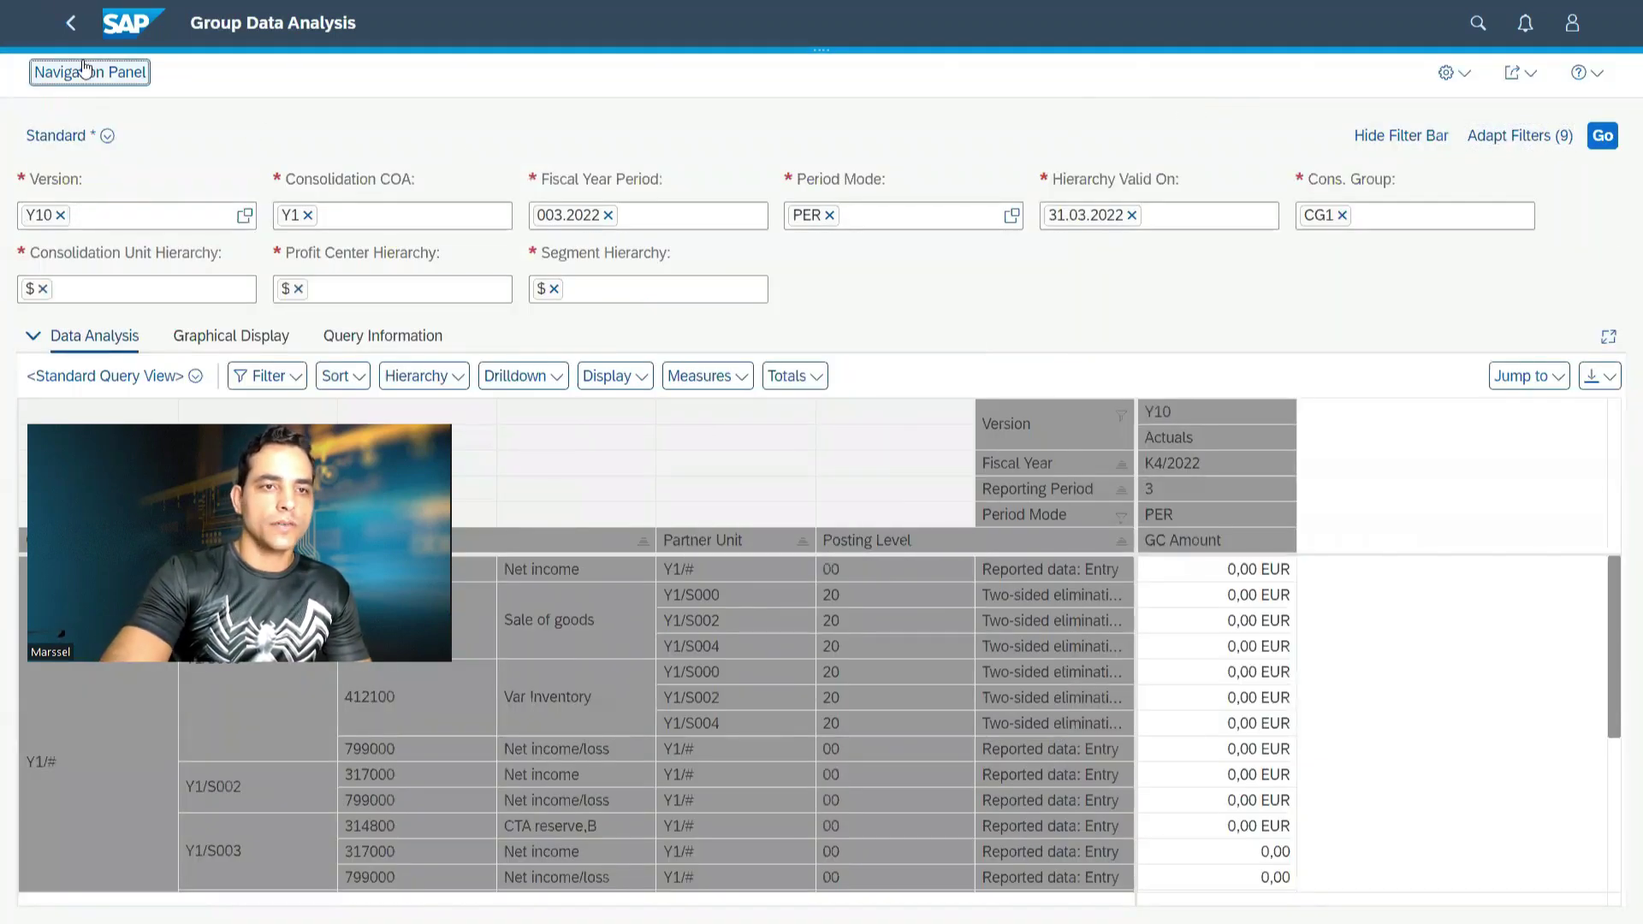
Add Consolidation COA (Y1) as a column dimension and maximize the table
left_click(86, 68)
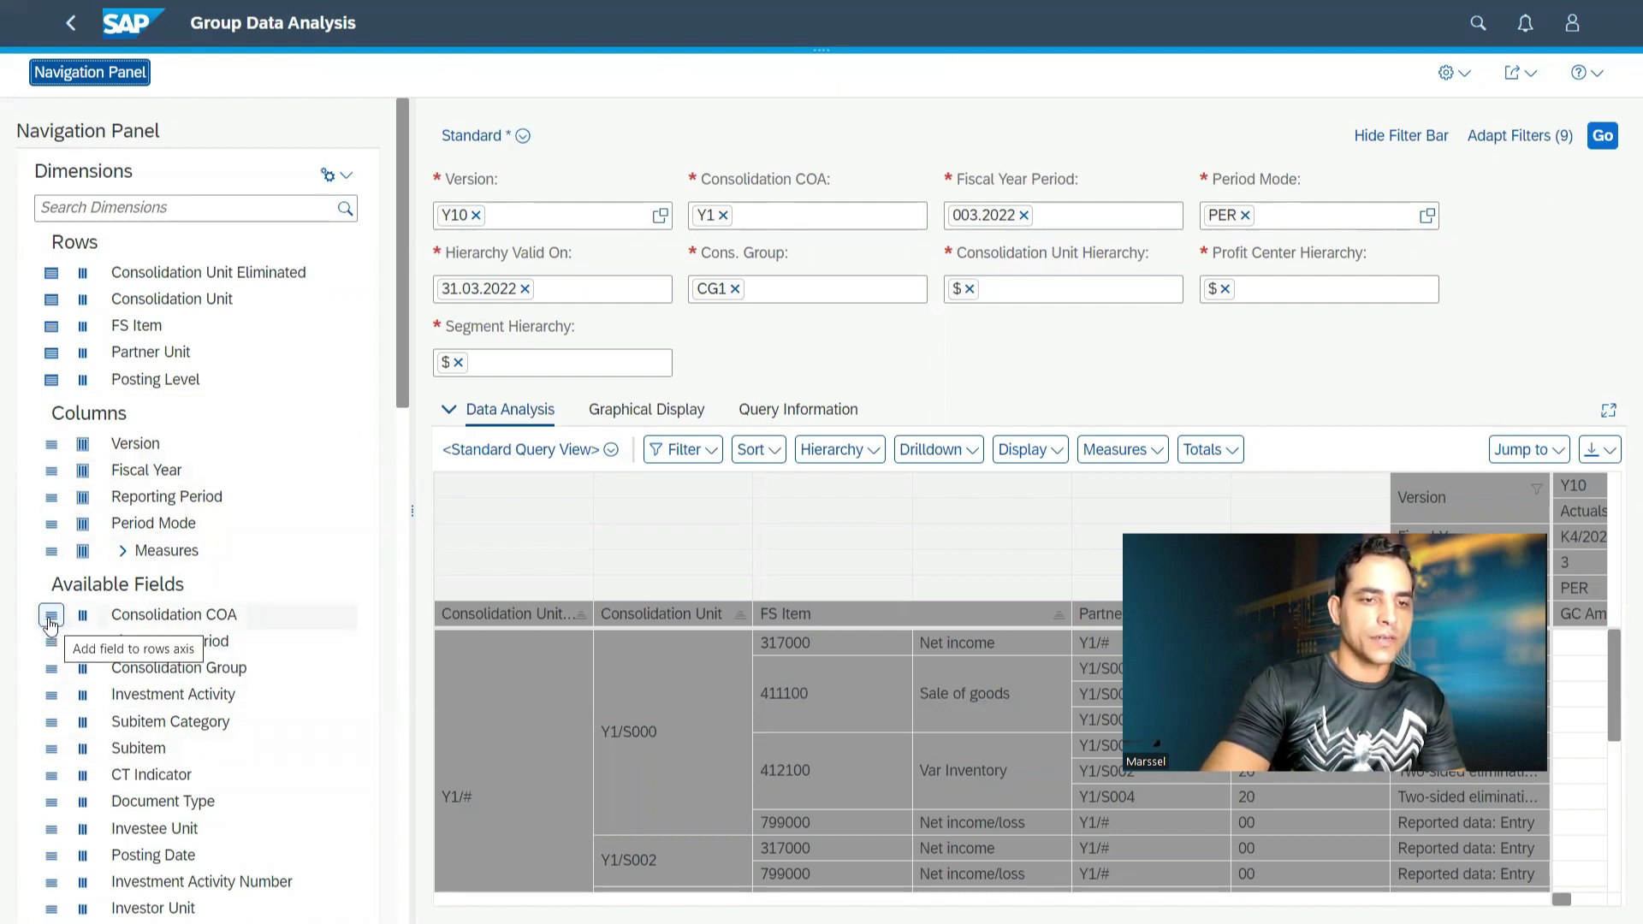
left_click(79, 617)
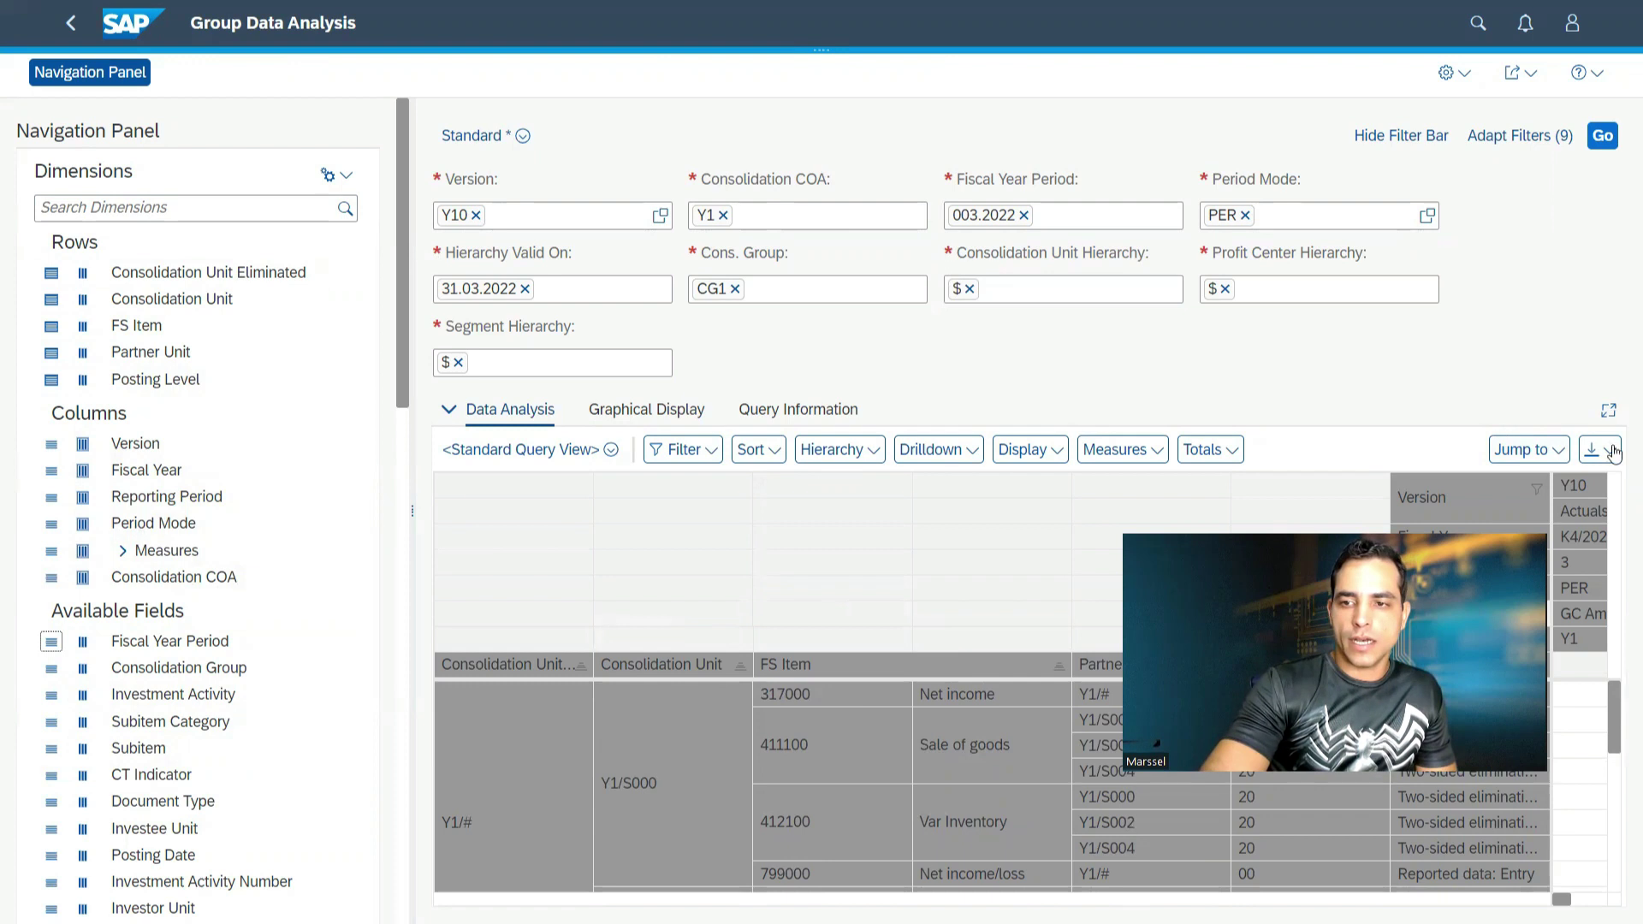
left_click(1616, 450)
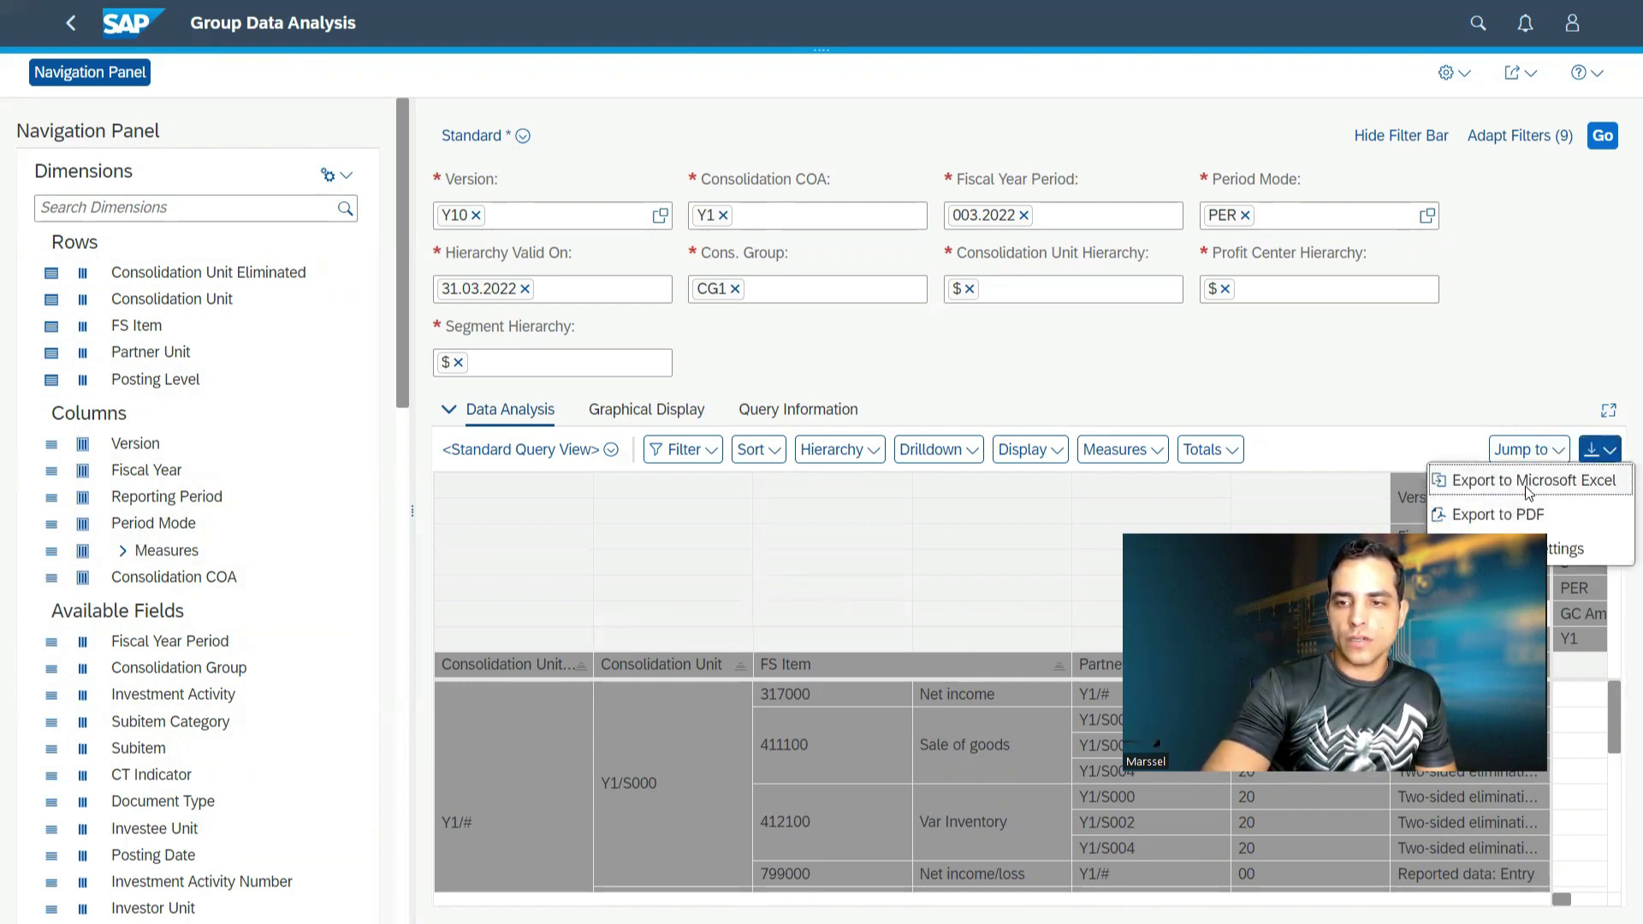
left_click(1612, 413)
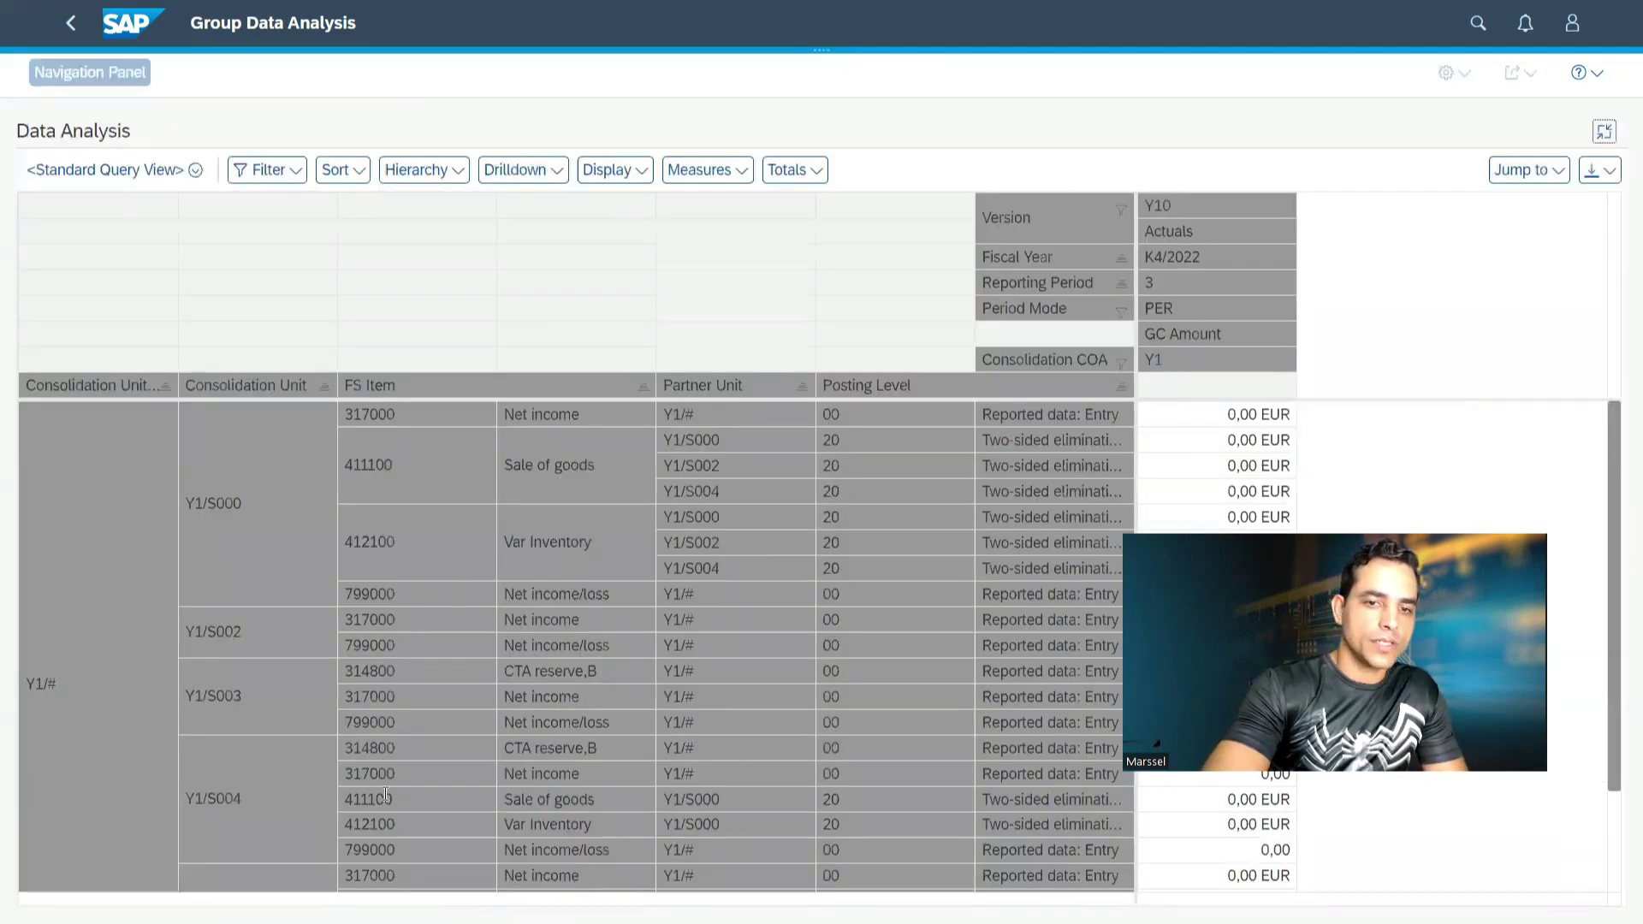
scroll(386, 794, "down", 2)
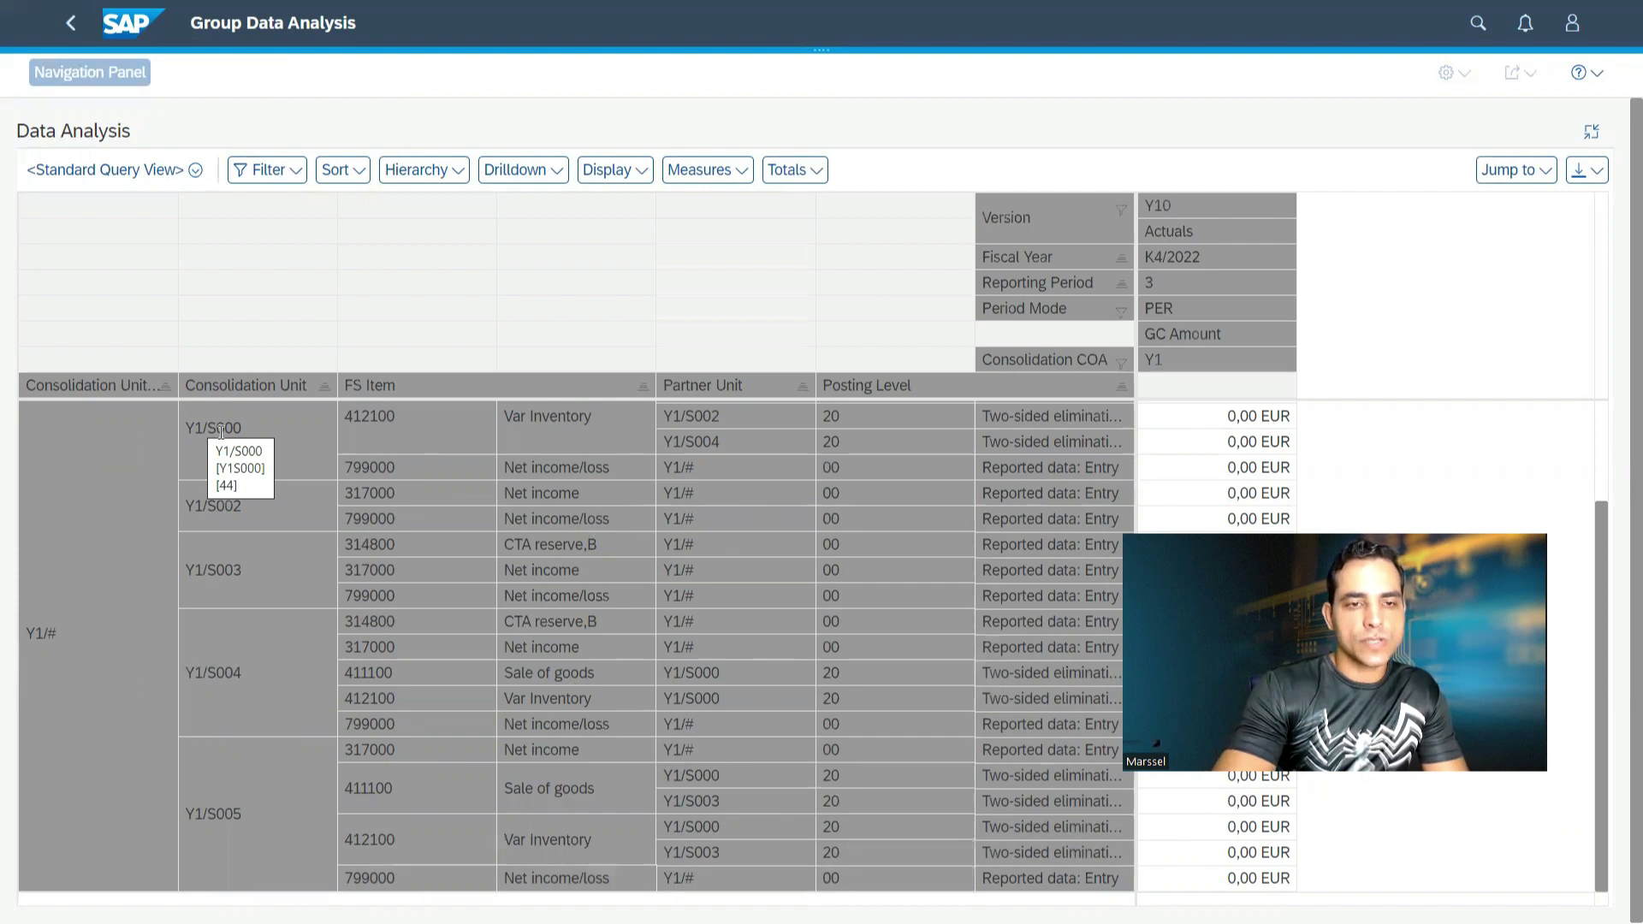
left_click(221, 431)
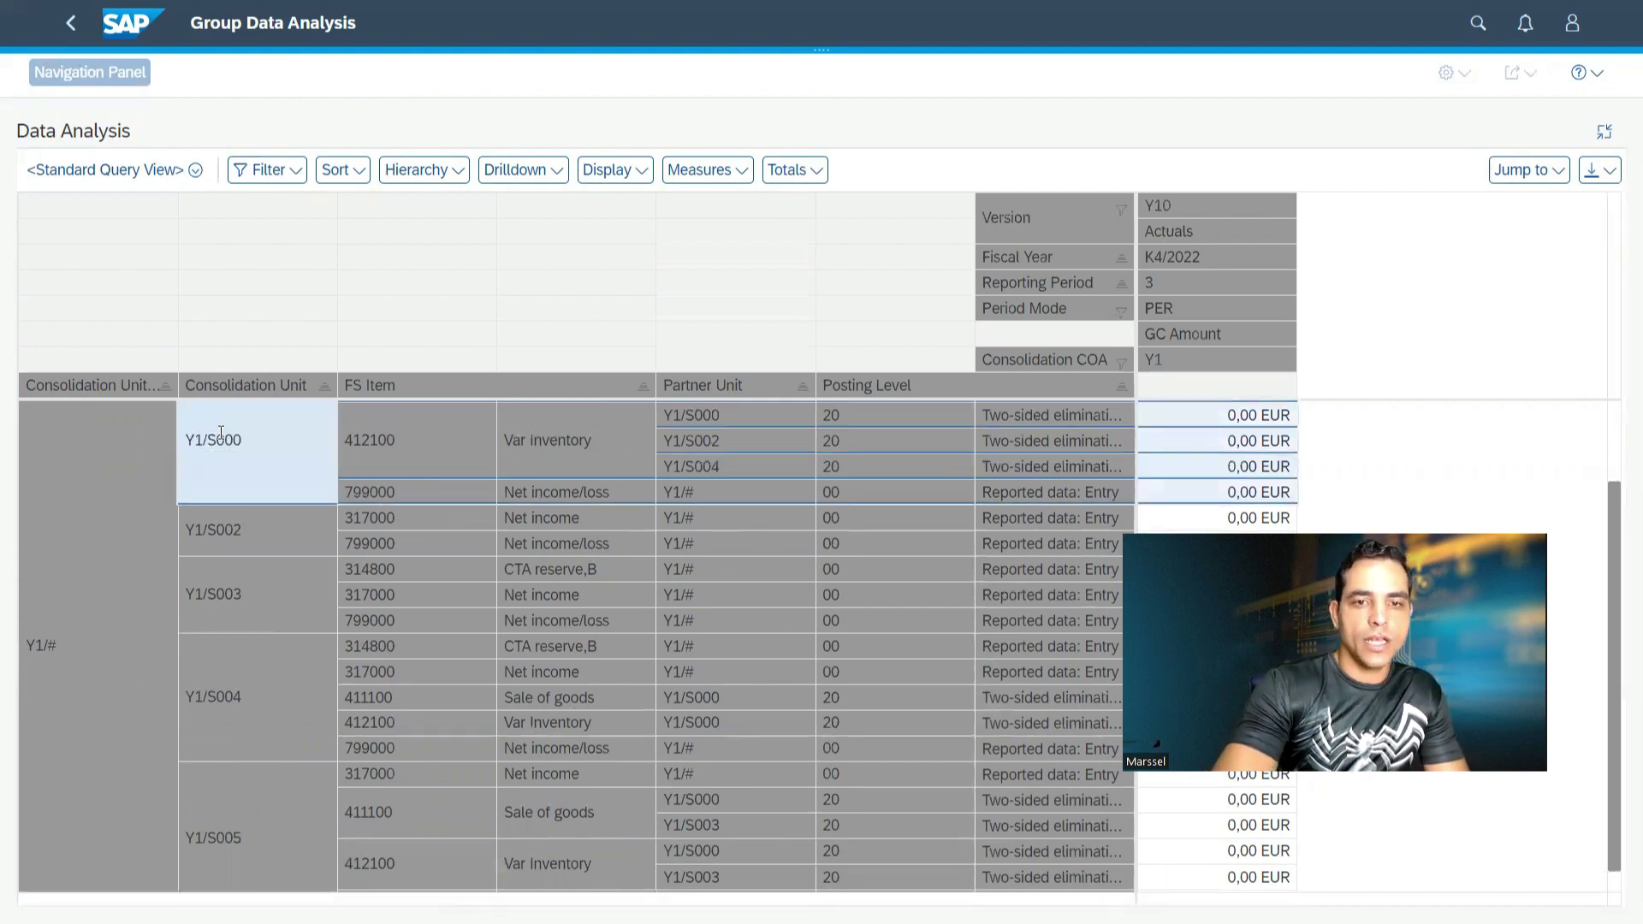
left_click(709, 435)
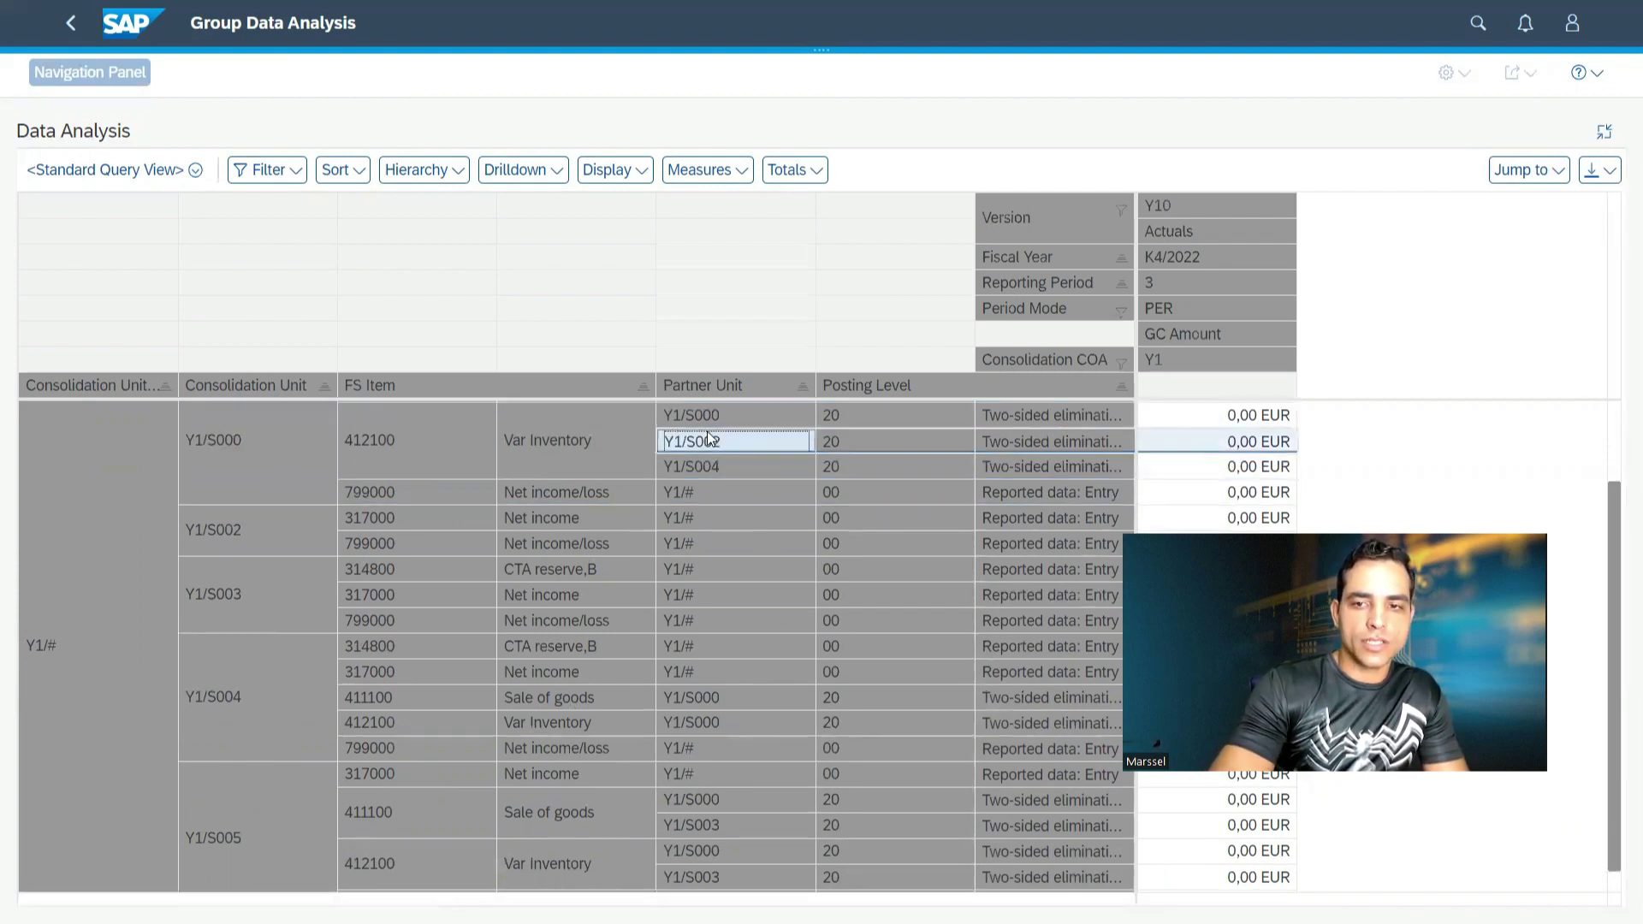